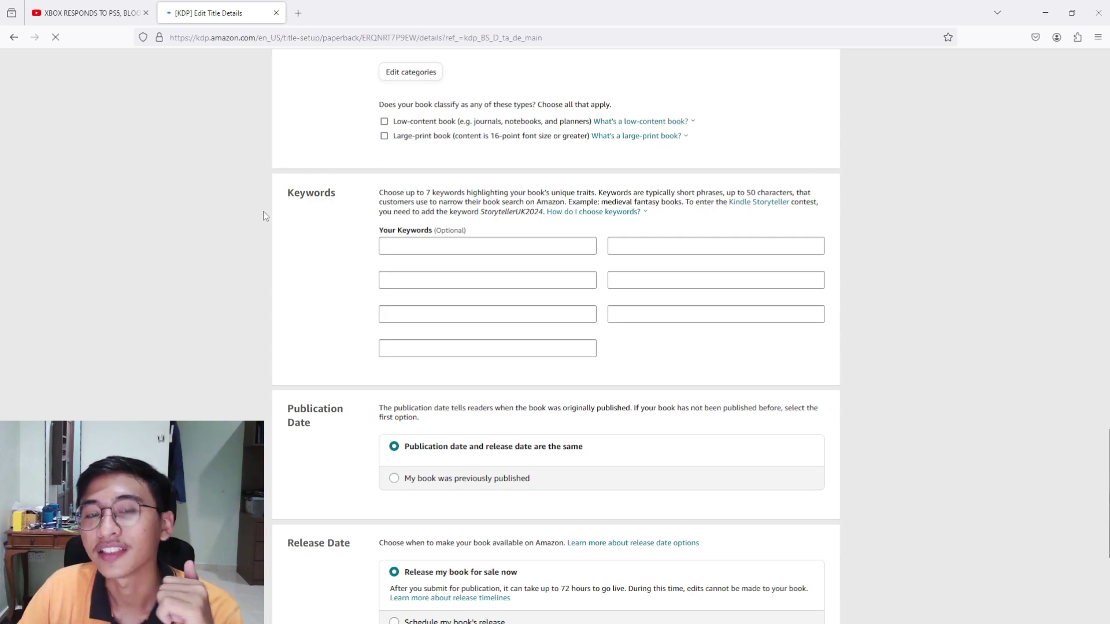
pyautogui.click(458, 247)
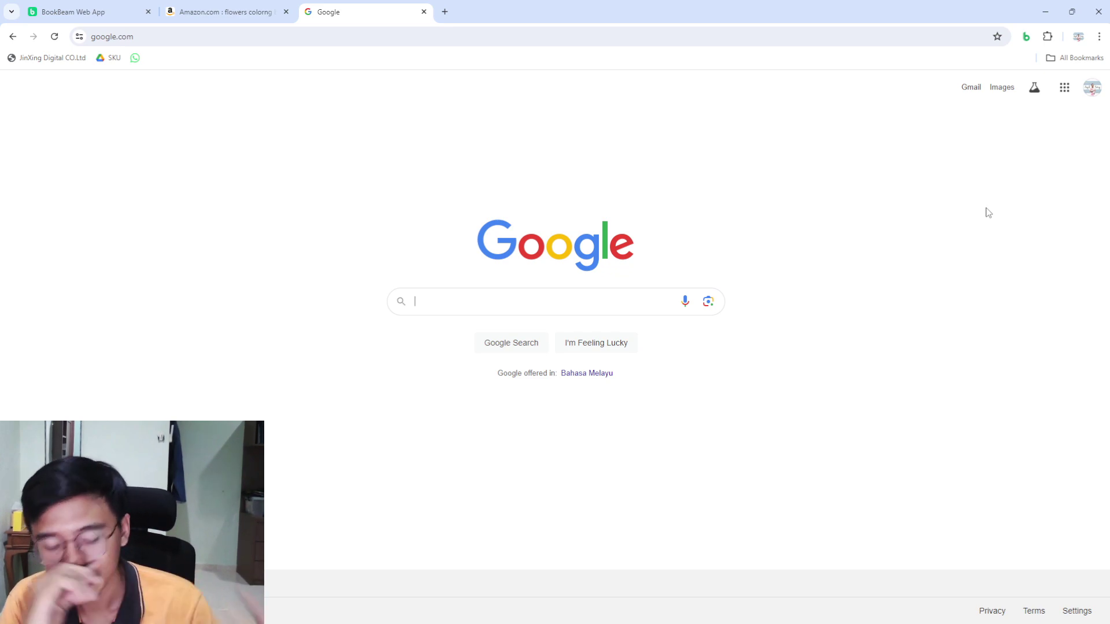
# Step: Search Google for "bookbeam" and open the official BookBeam website
pyautogui.write('bo')
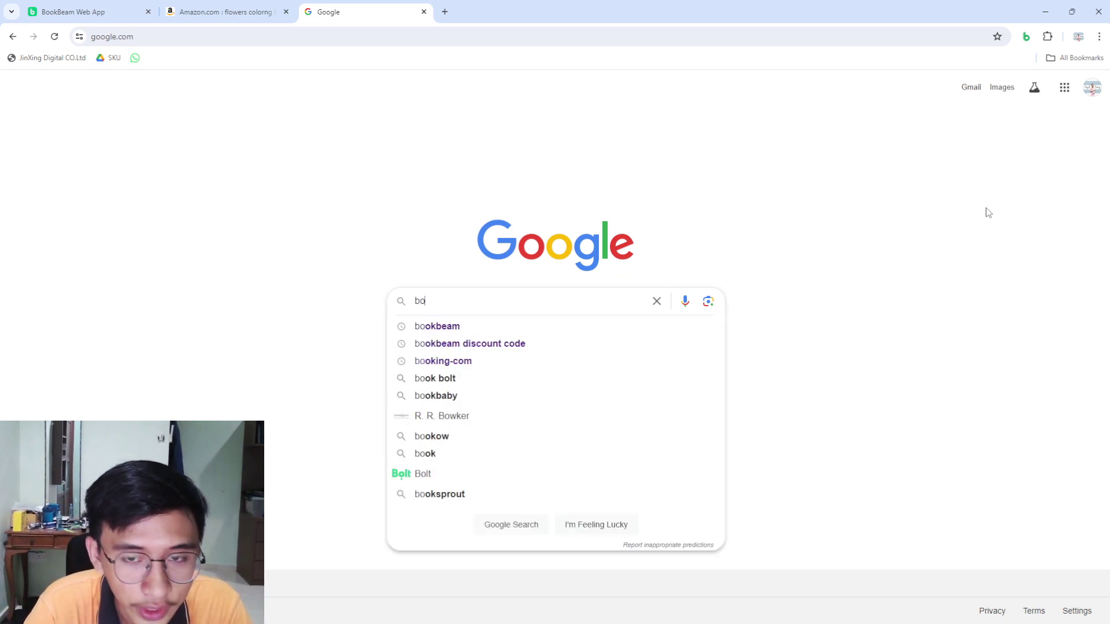
pyautogui.write('okbeam')
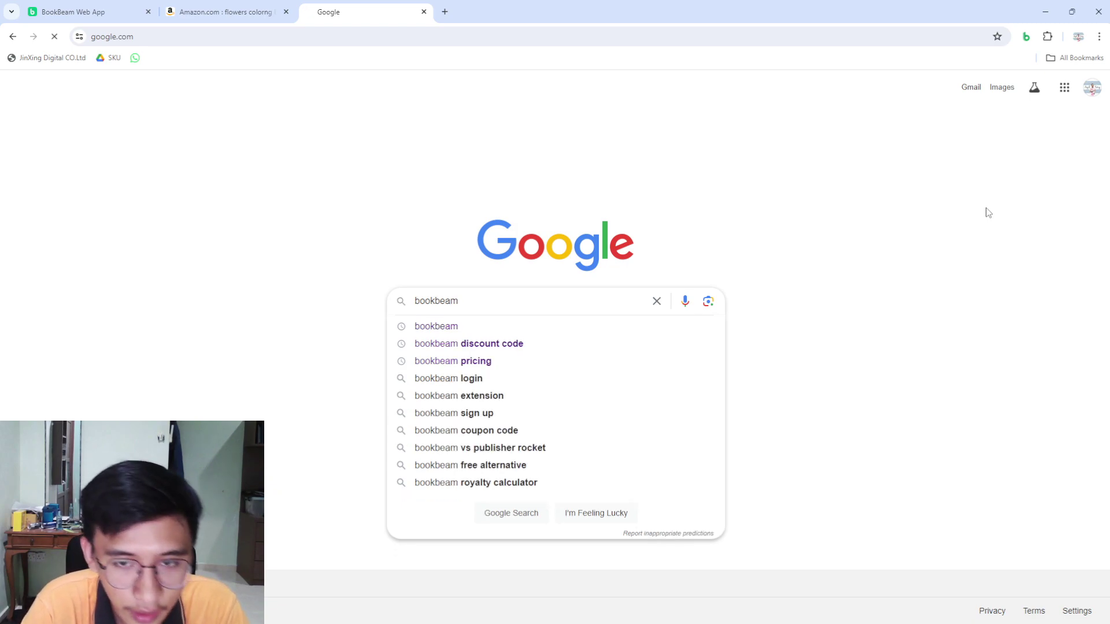
pyautogui.press('Return')
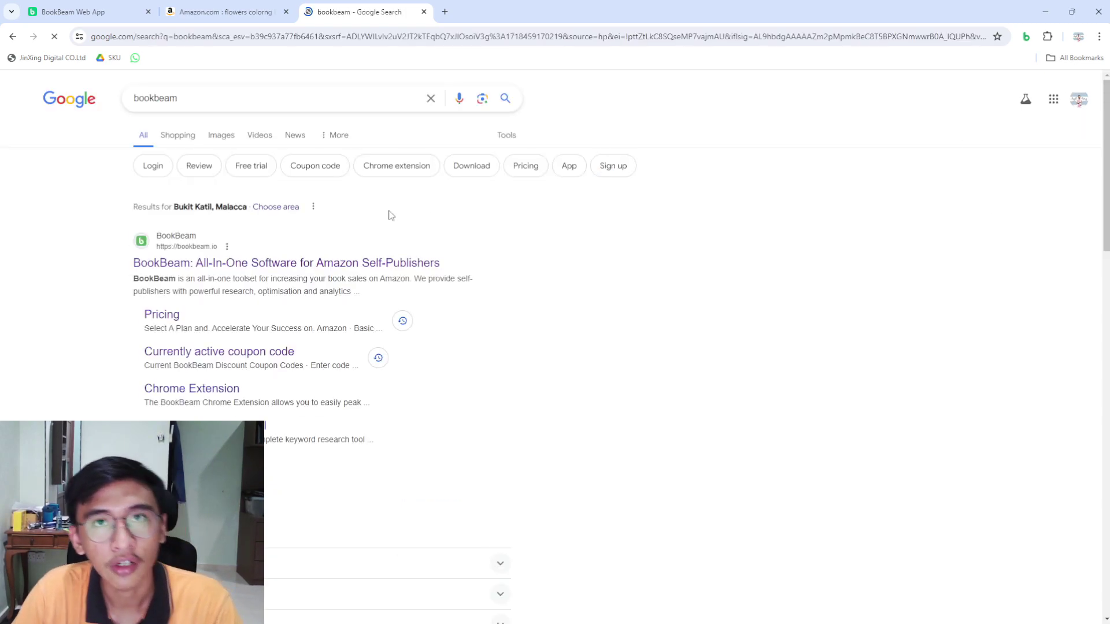
pyautogui.click(248, 263)
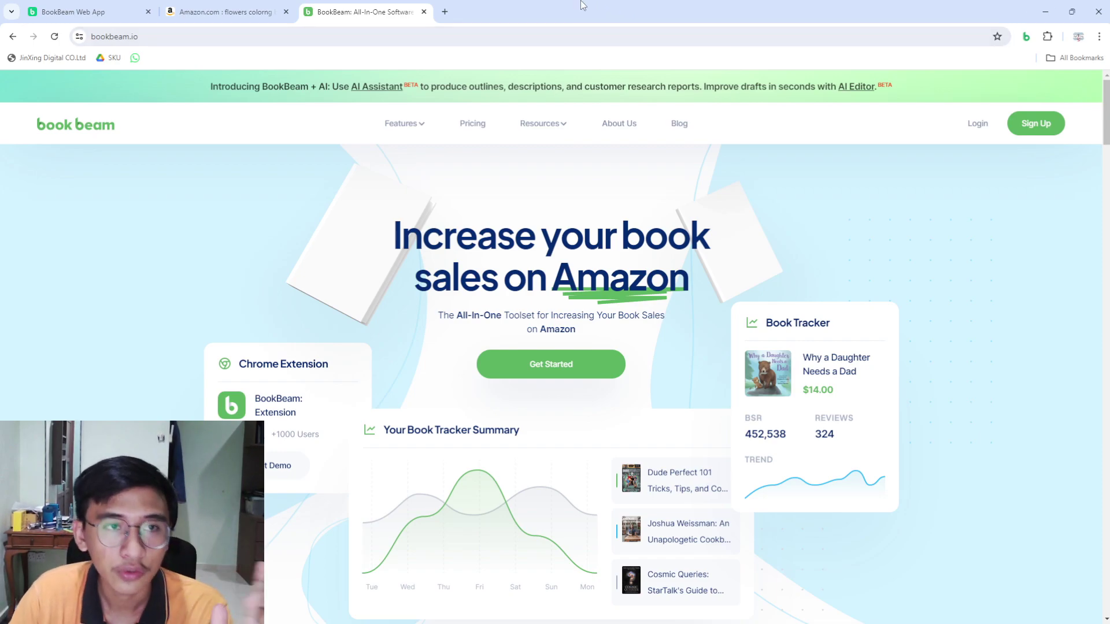
# Step: Open BookBeam's pricing page and compare the Basic and Pro plans under quarterly and monthly billing
pyautogui.click(470, 129)
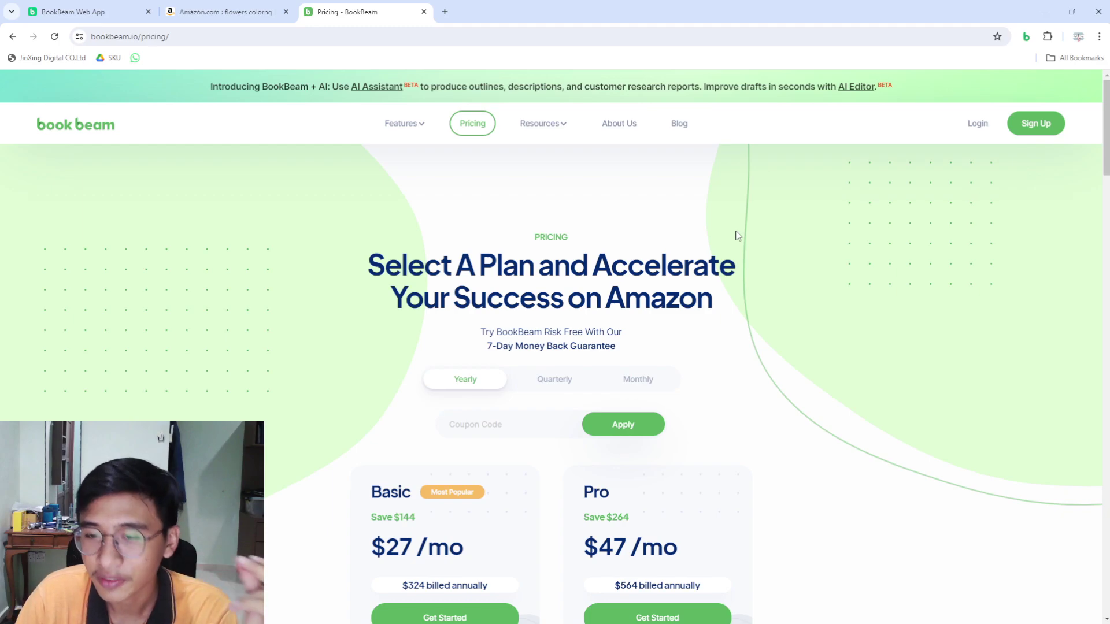
pyautogui.scroll(-1, 734, 249)
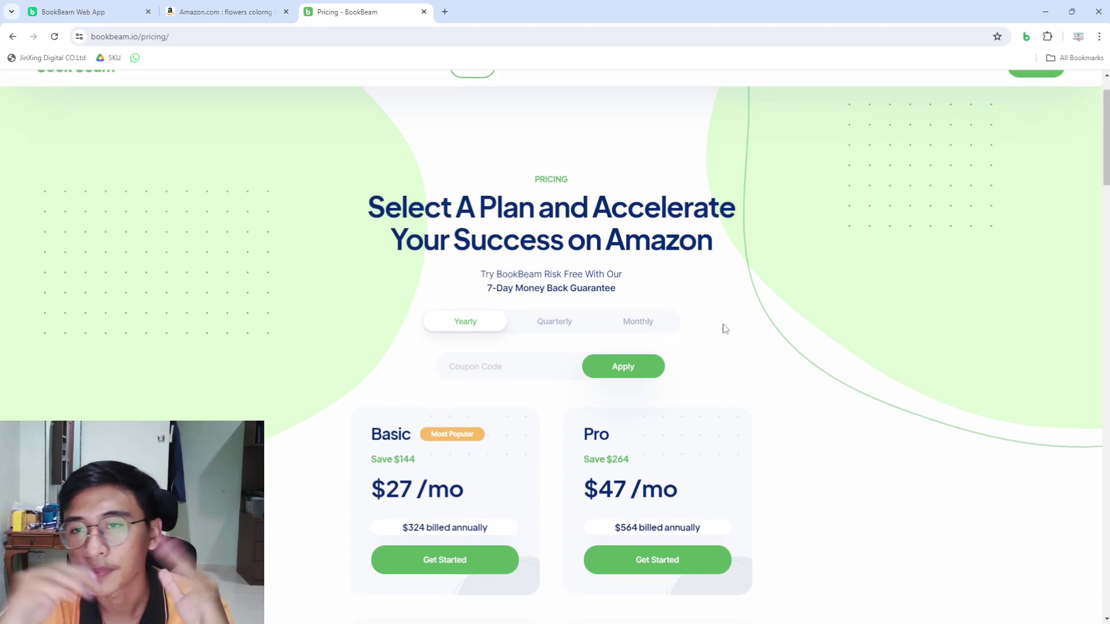
pyautogui.scroll(-2, 760, 243)
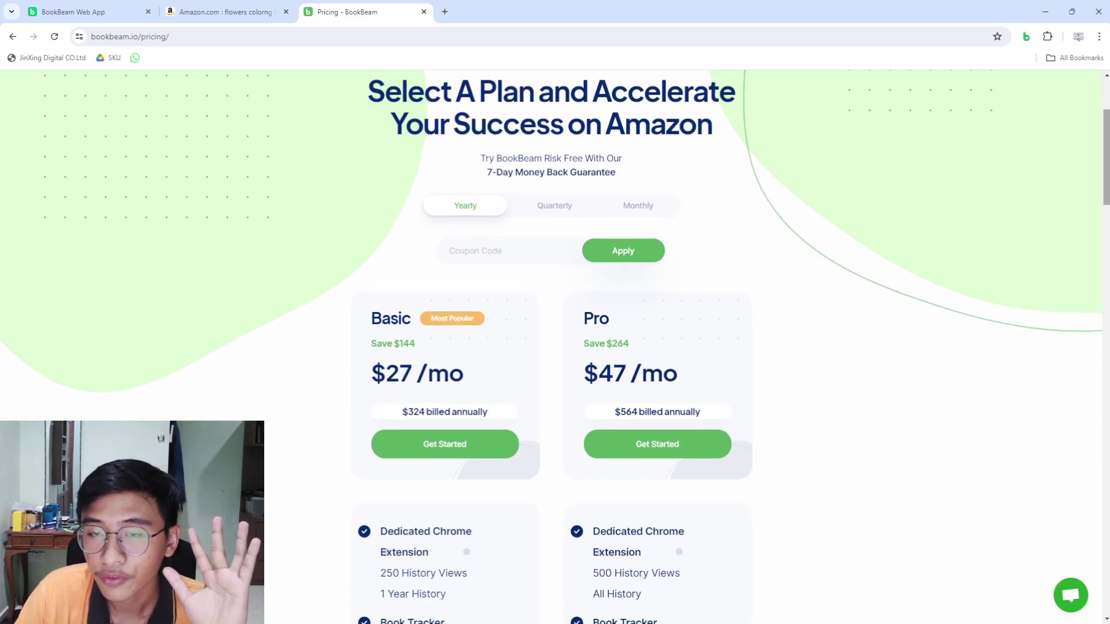
pyautogui.click(543, 214)
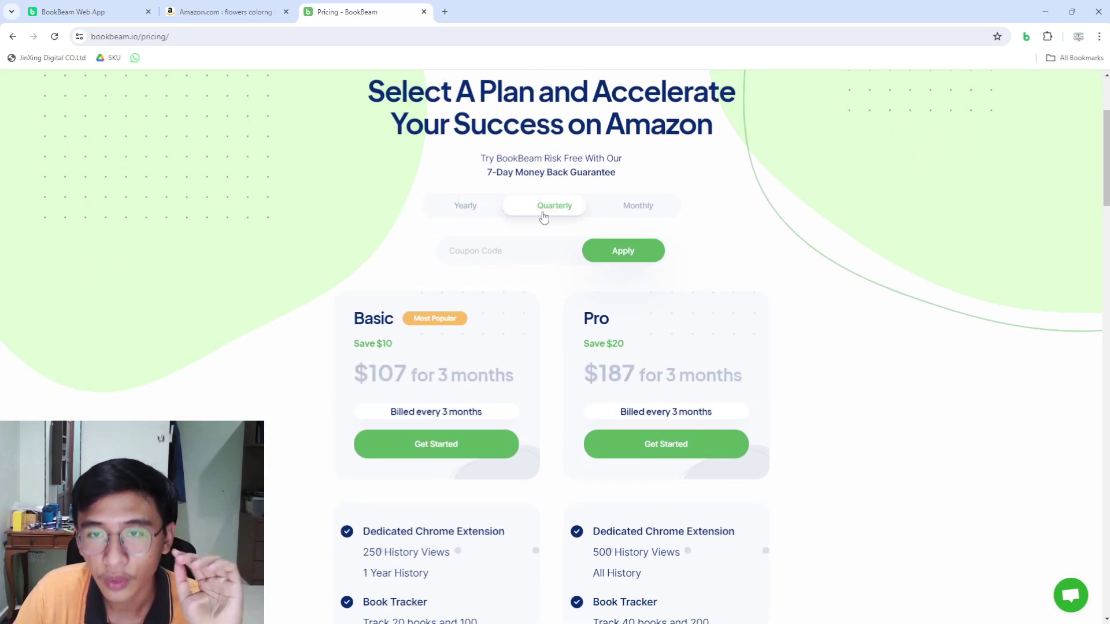
pyautogui.click(644, 210)
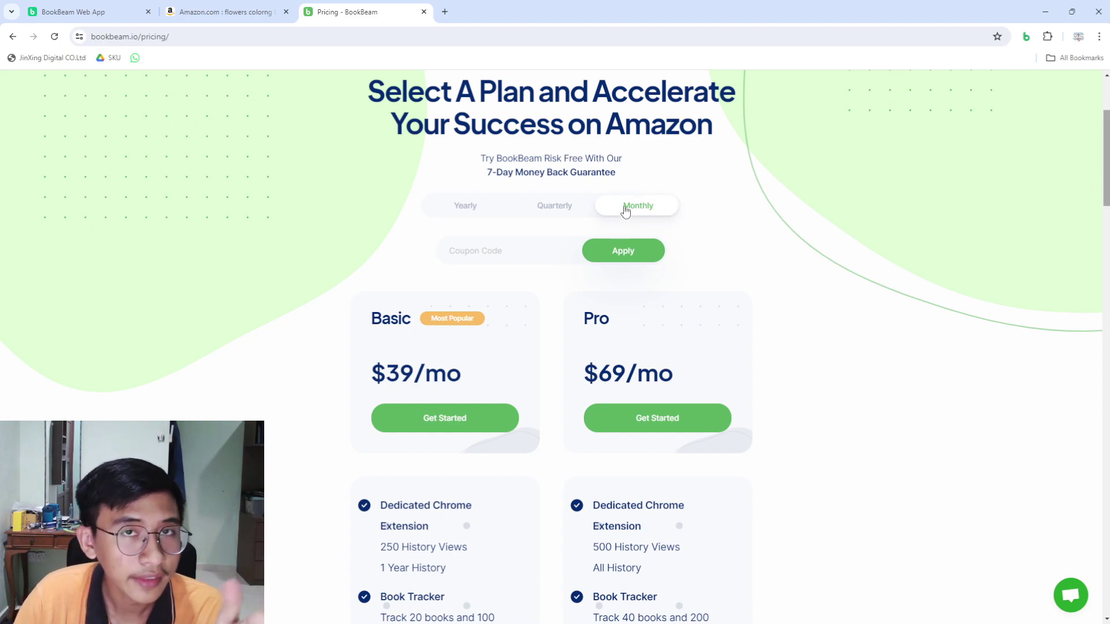
pyautogui.scroll(-3, 625, 212)
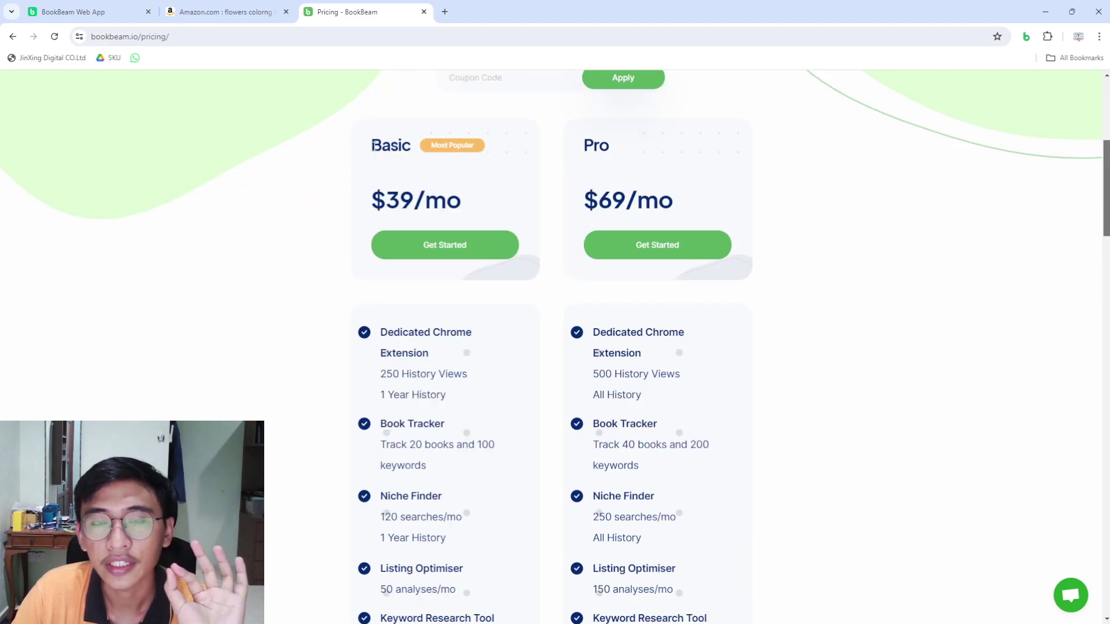
pyautogui.moveTo(372, 145); pyautogui.dragTo(414, 157)
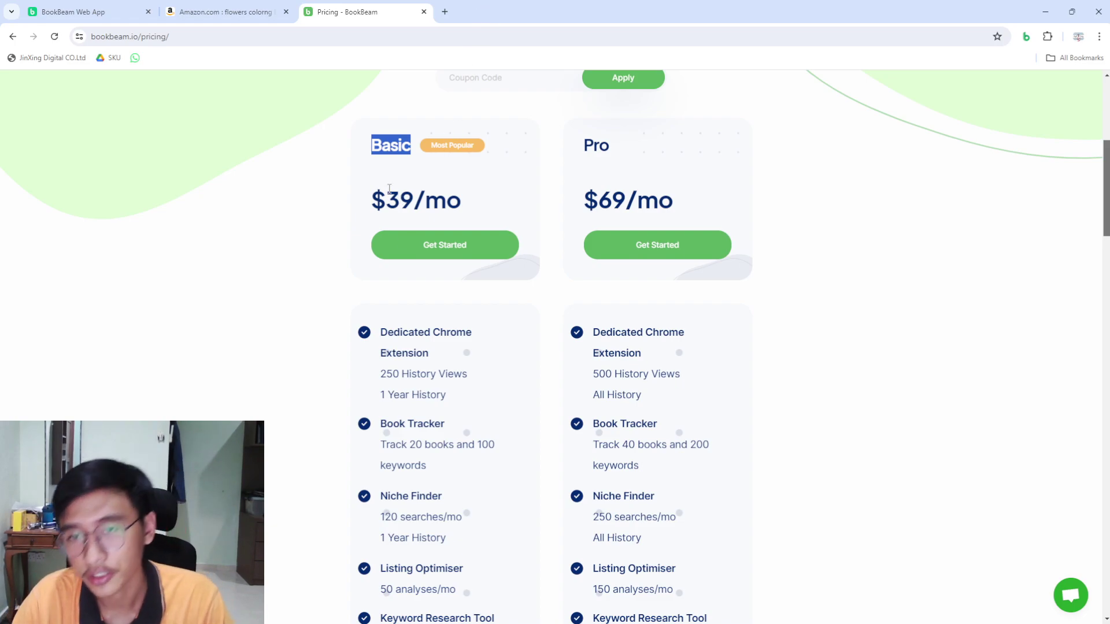
# Step: Search for "bookbeam promo code" in a new tab and open the "2024 BookBeam Coupon Codes" result
pyautogui.click(445, 11)
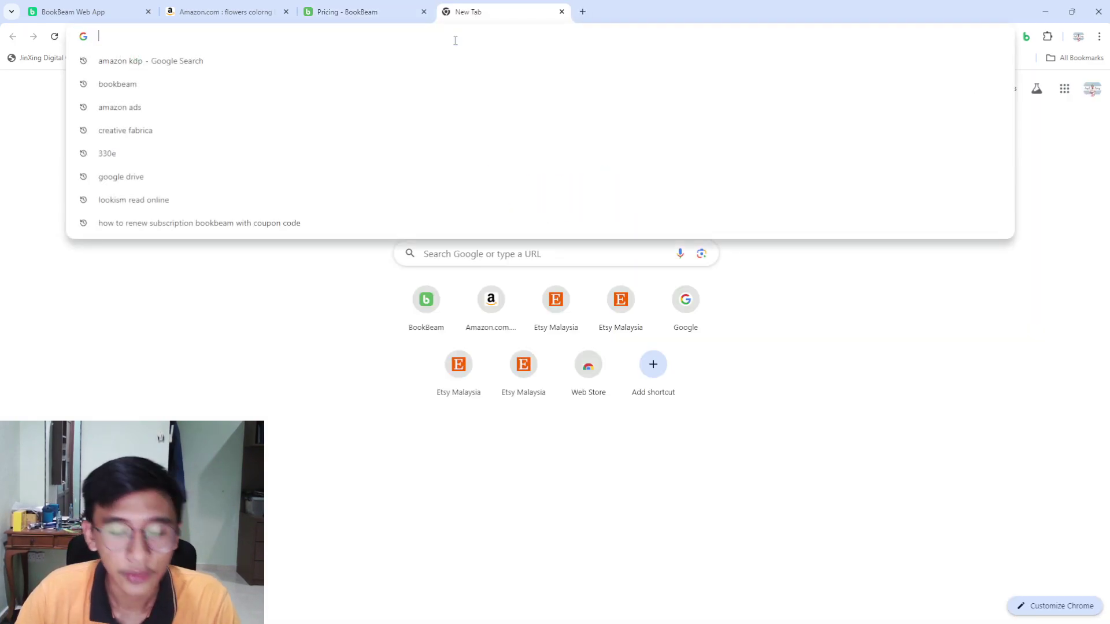
pyautogui.write('bookbeam')
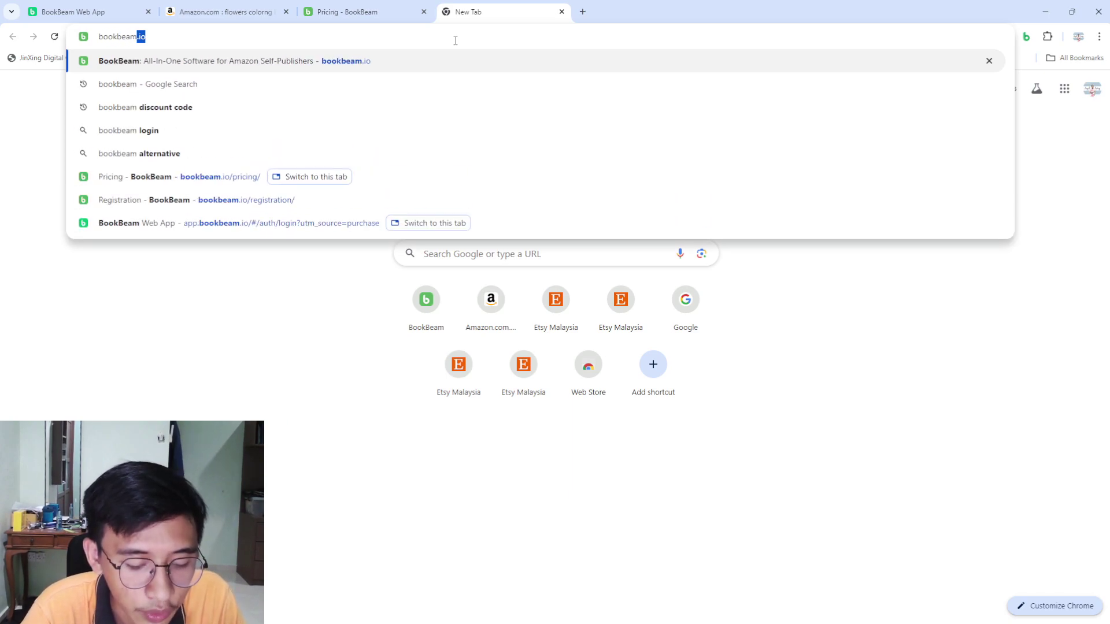
pyautogui.write(' promo code')
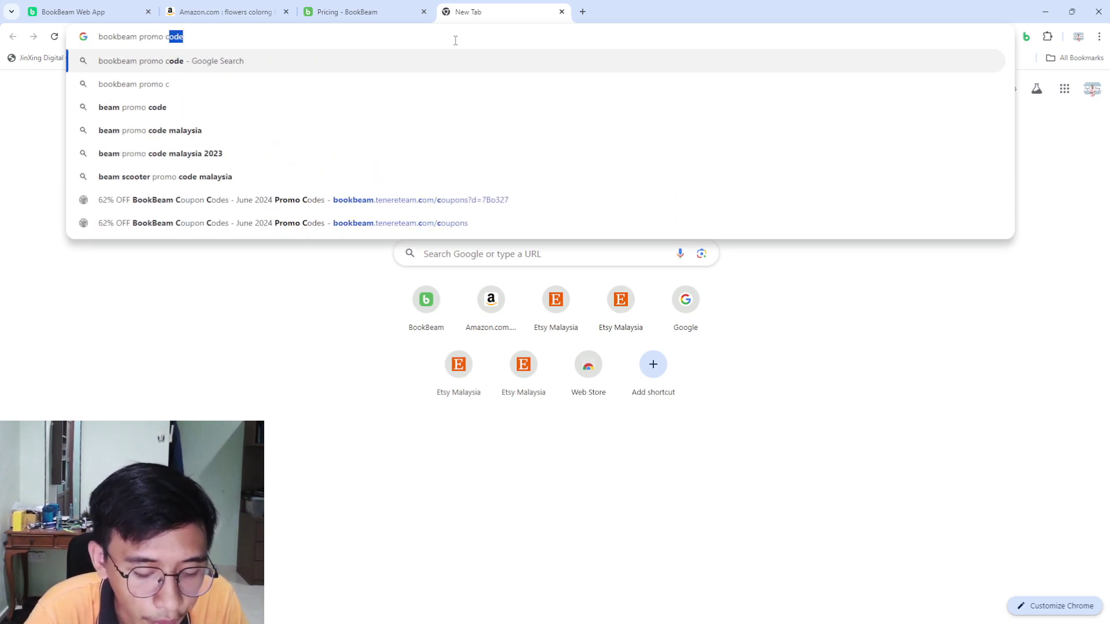
pyautogui.press('Return')
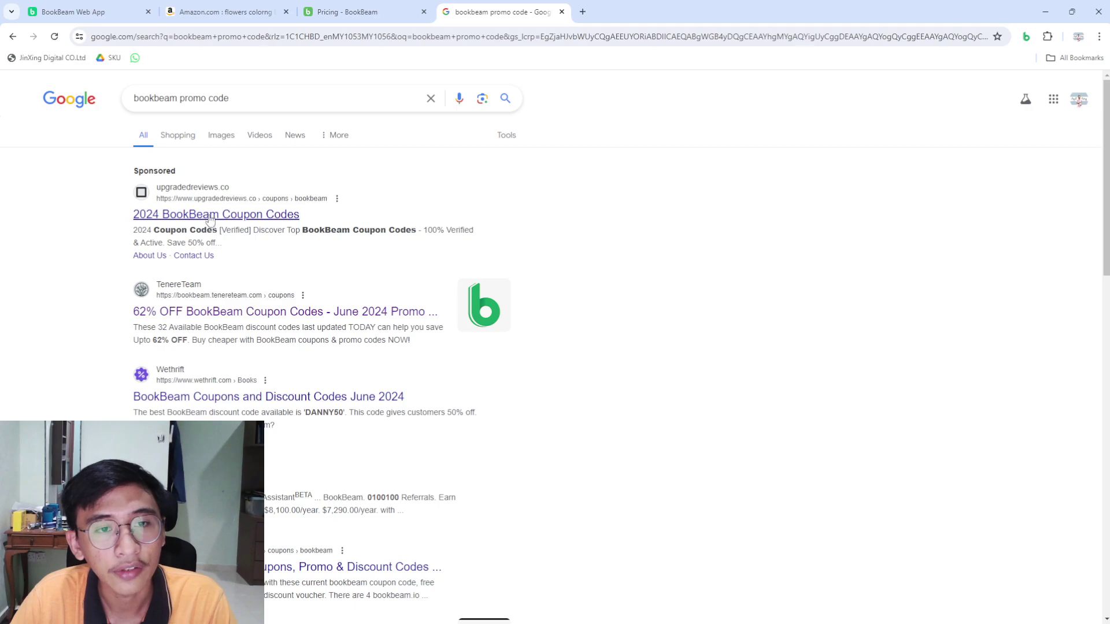
pyautogui.click(189, 215)
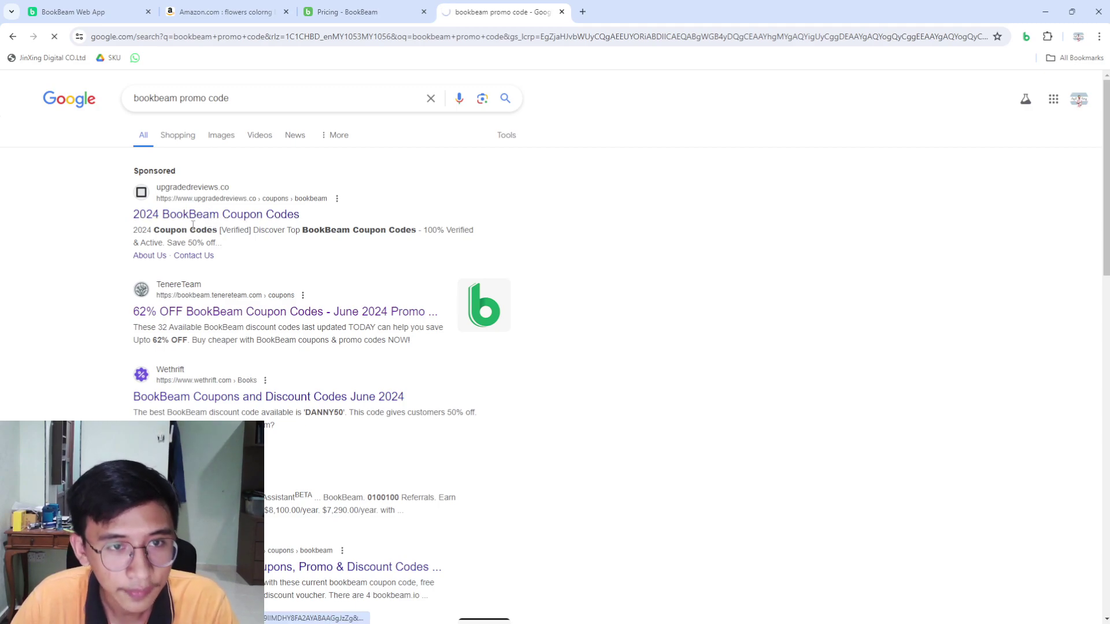
# Step: Reveal the BookBeam coupon codes on the page and select WOMBAT50 from the list
pyautogui.click(638, 354)
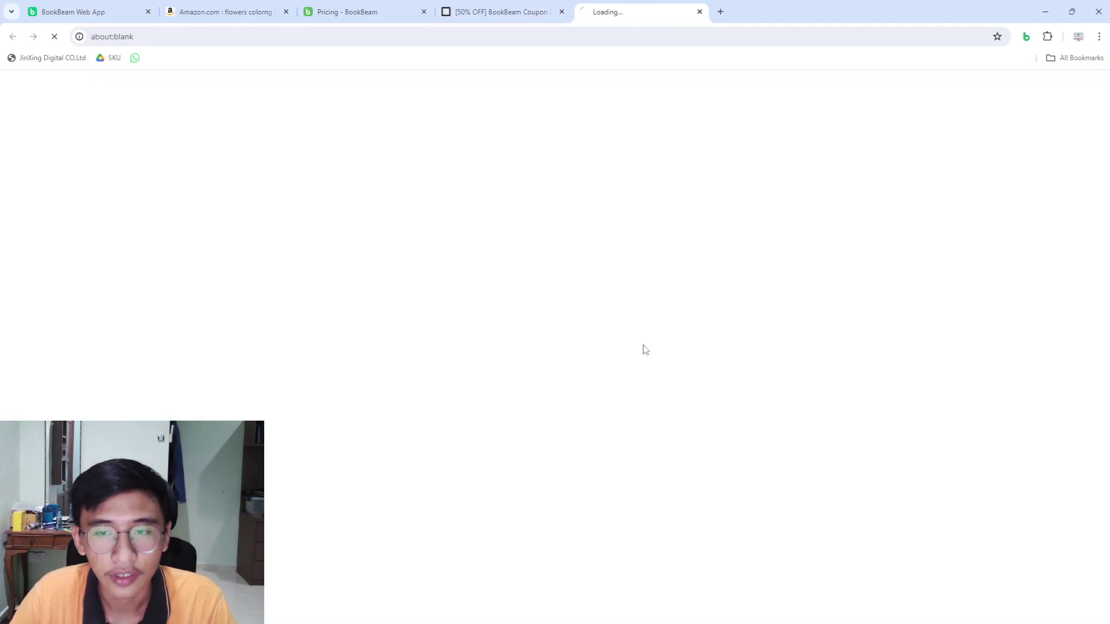
pyautogui.click(699, 11)
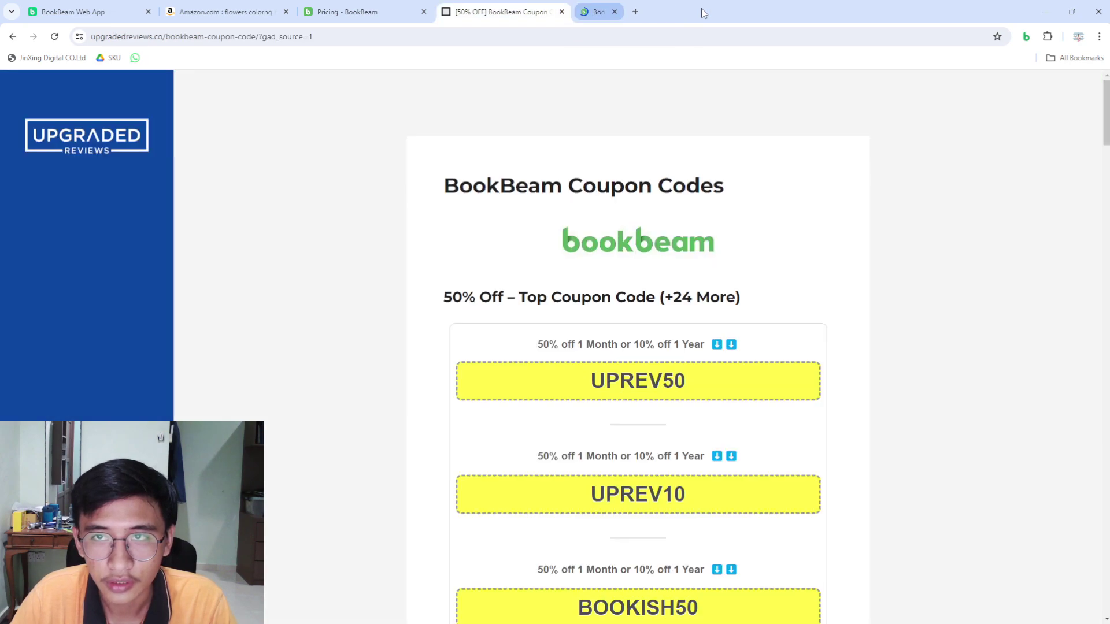
pyautogui.scroll(-11, 646, 304)
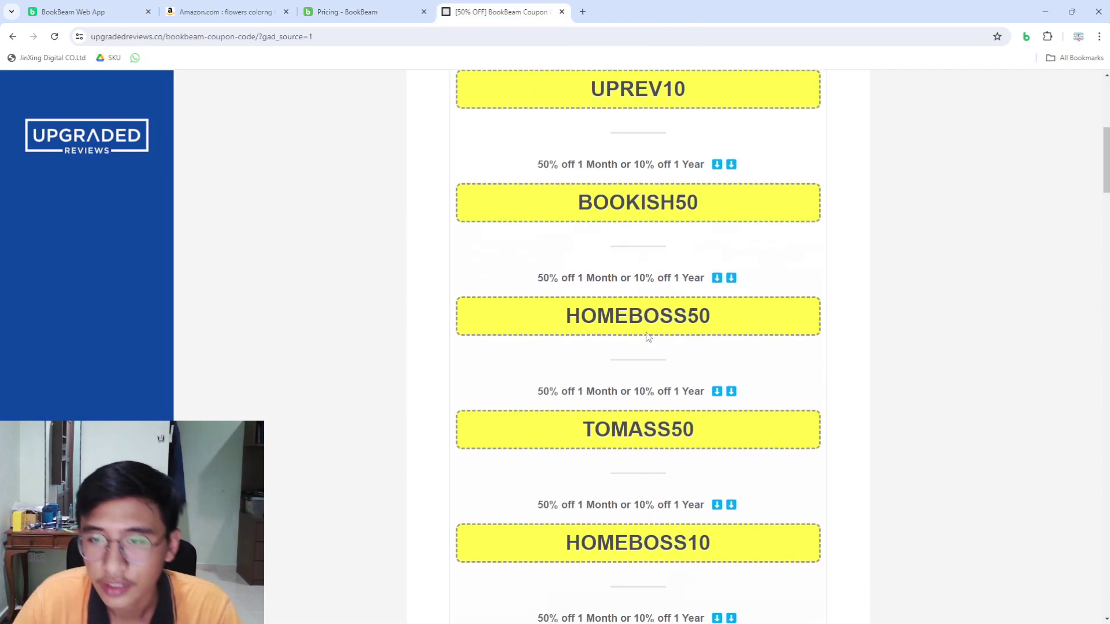
pyautogui.scroll(-15, 648, 337)
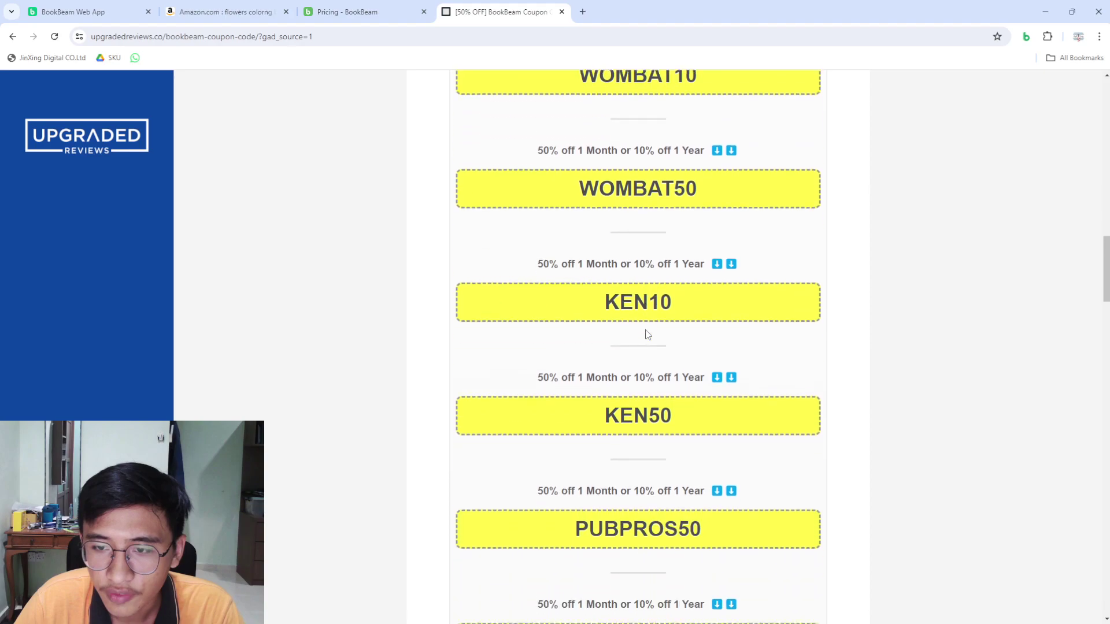
pyautogui.scroll(5, 641, 330)
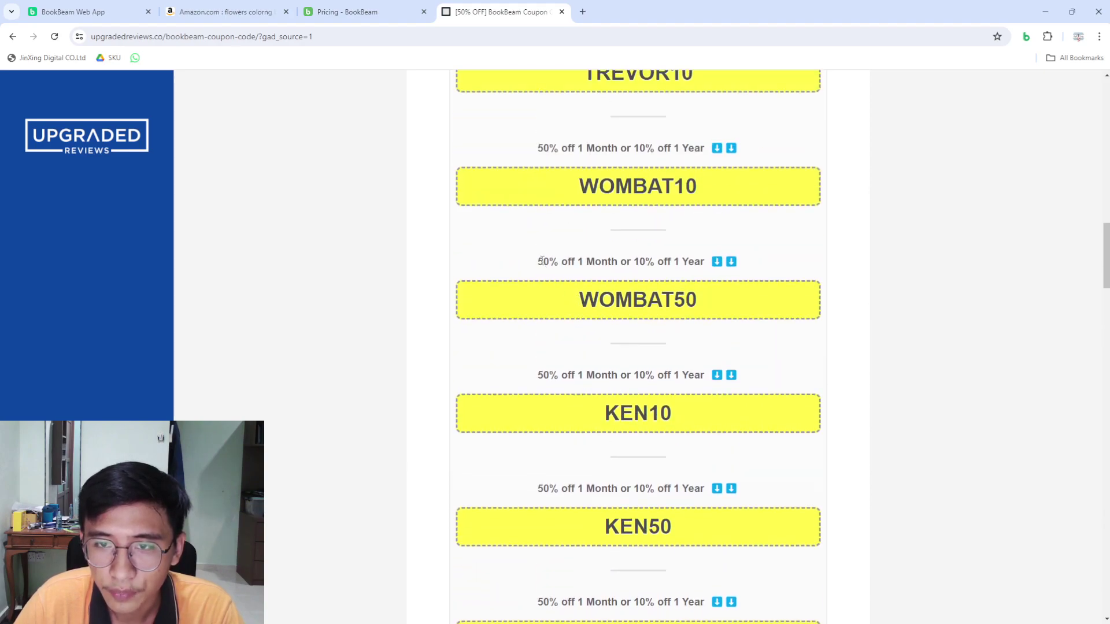
pyautogui.moveTo(540, 261); pyautogui.dragTo(611, 264)
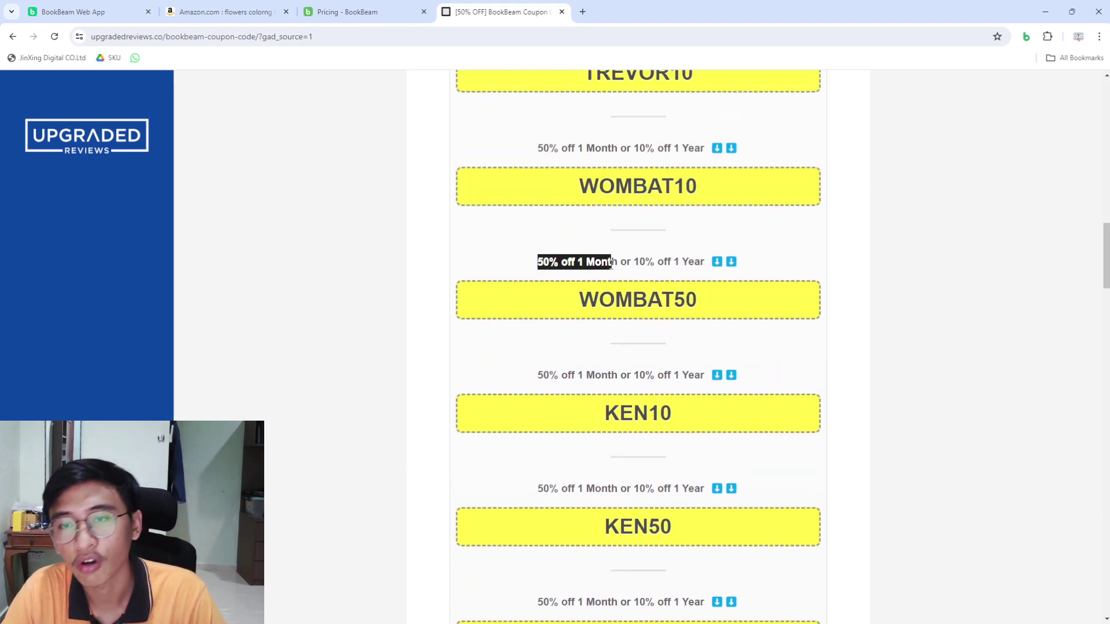
pyautogui.moveTo(722, 306); pyautogui.dragTo(578, 300)
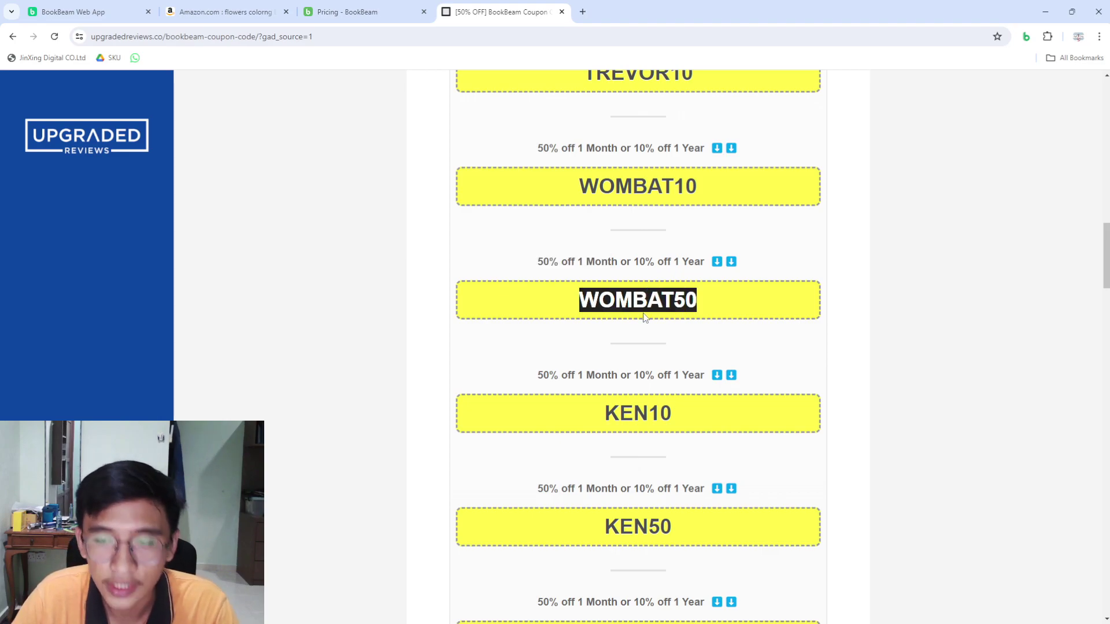
# Step: Return to the pricing page, open the monthly Basic plan's sign-up form, and inspect its coupon field and total price
pyautogui.click(425, 5)
pyautogui.scroll(2, 454, 272)
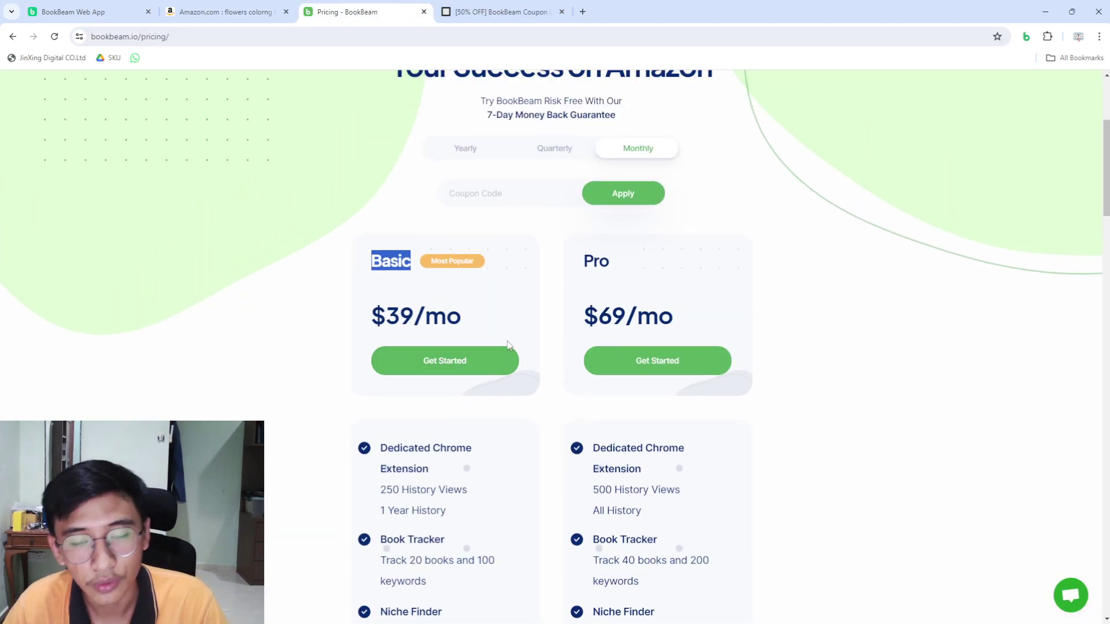
pyautogui.click(482, 360)
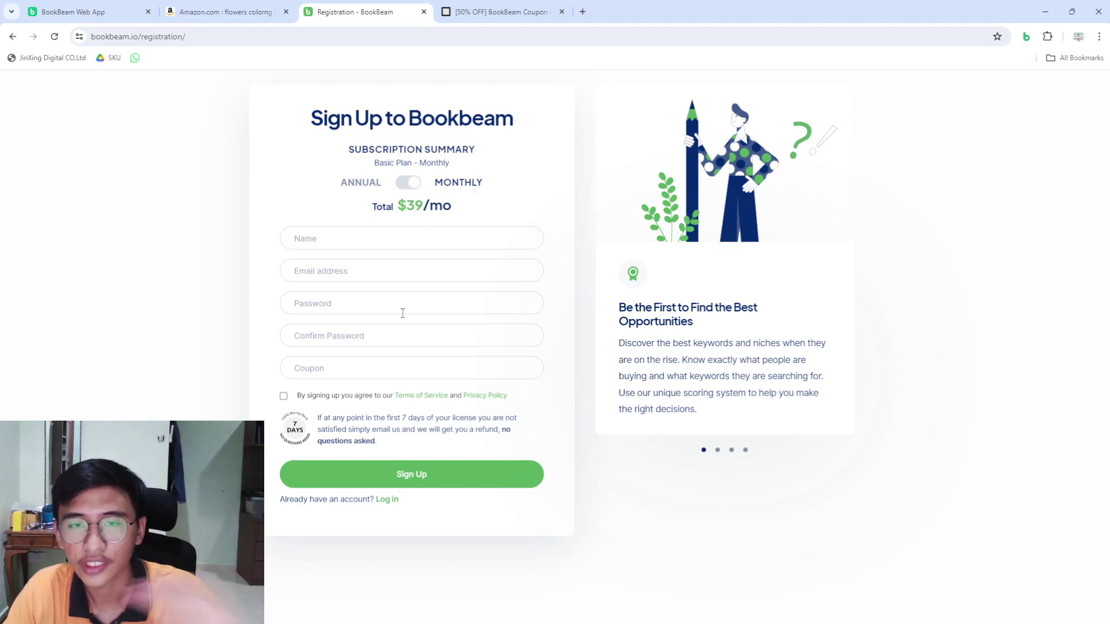
pyautogui.click(375, 369)
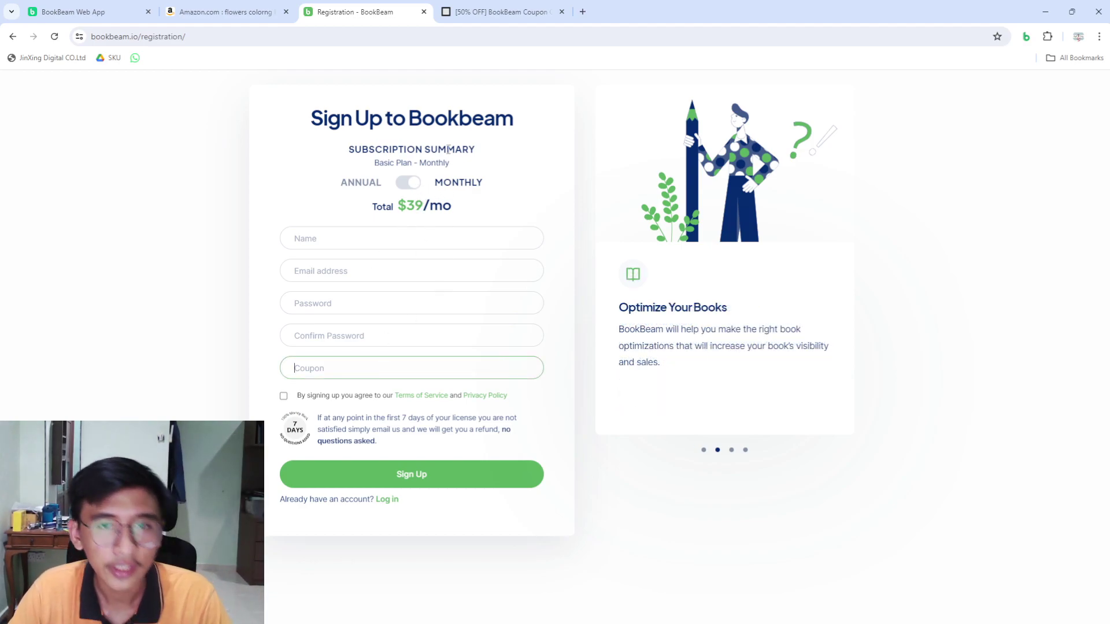
pyautogui.moveTo(408, 202); pyautogui.dragTo(427, 206)
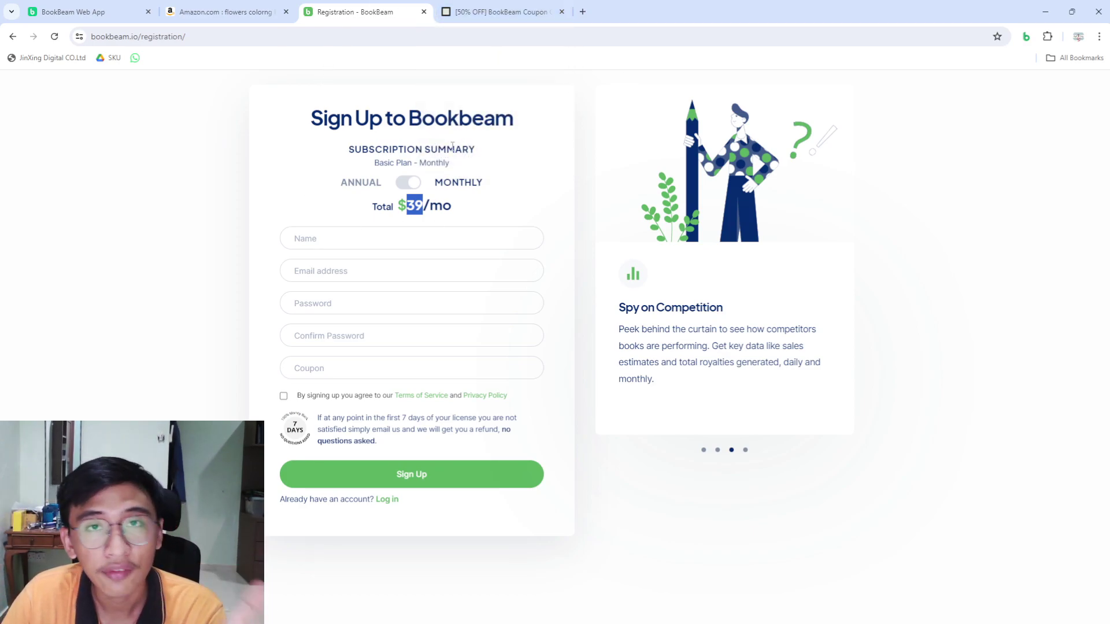
# Step: Switch to the BookBeam Web App and open the Keyword Research Tool
pyautogui.moveTo(616, 602)
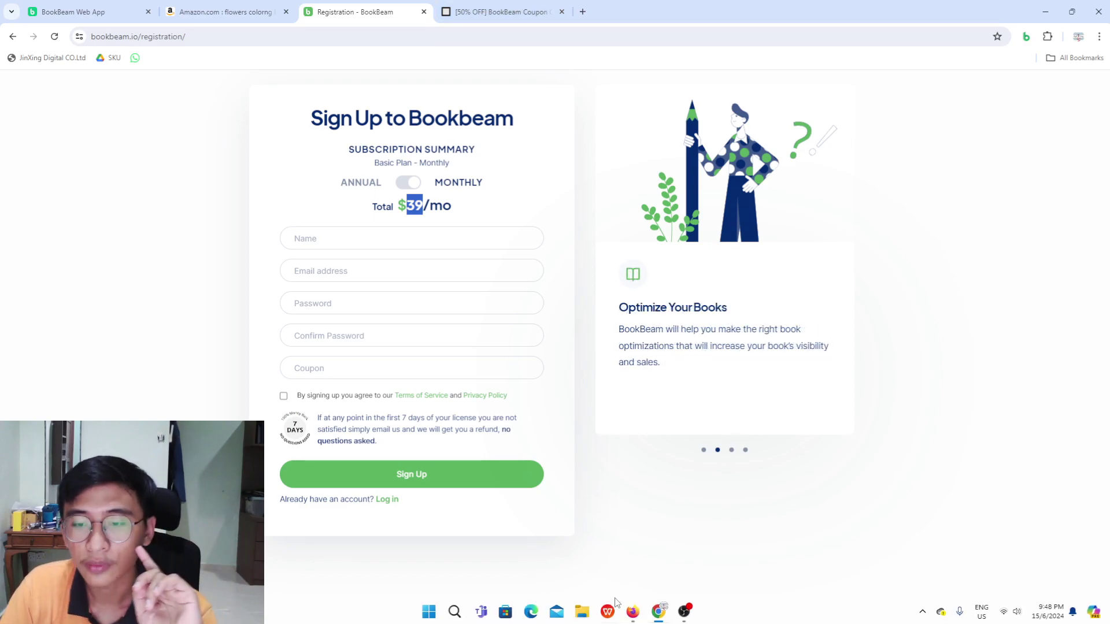
pyautogui.hotkey('ctrl', '1')
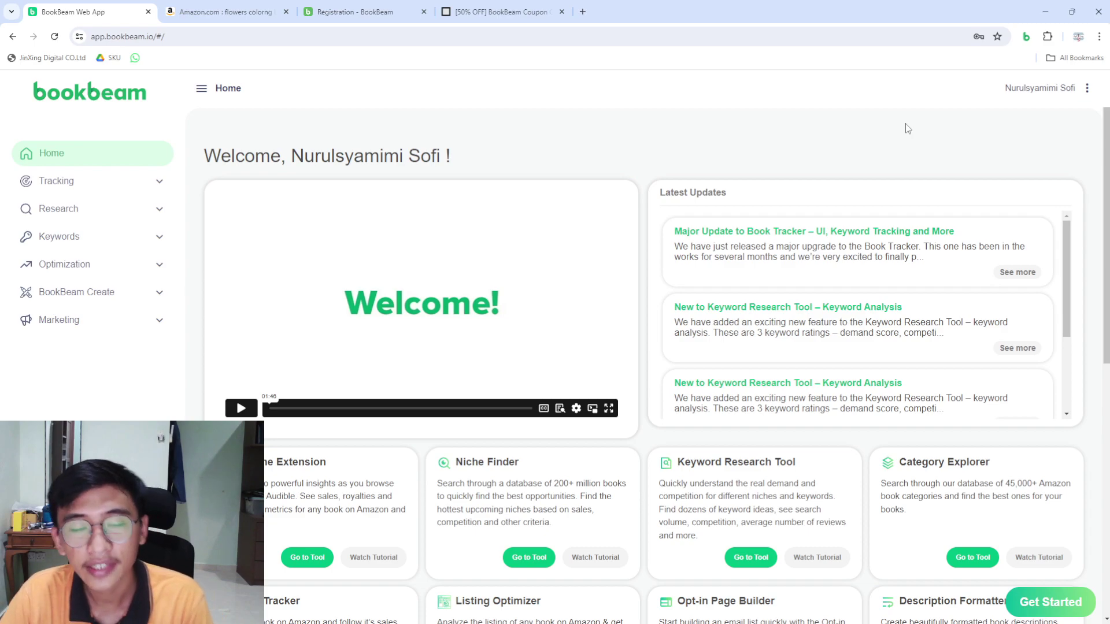
pyautogui.doubleClick(347, 156)
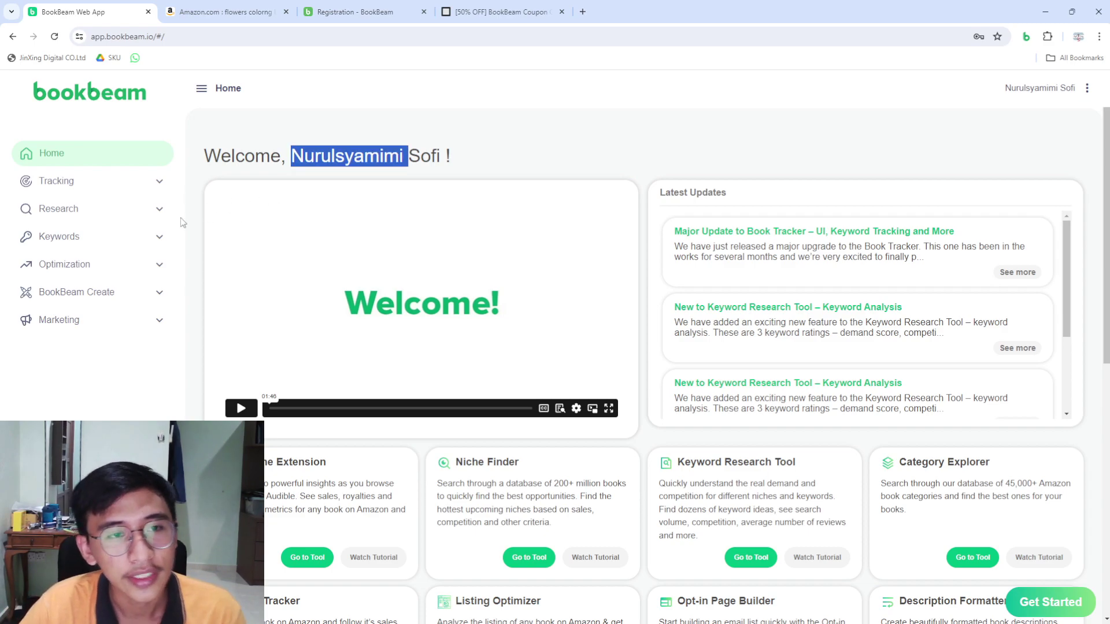
pyautogui.click(61, 245)
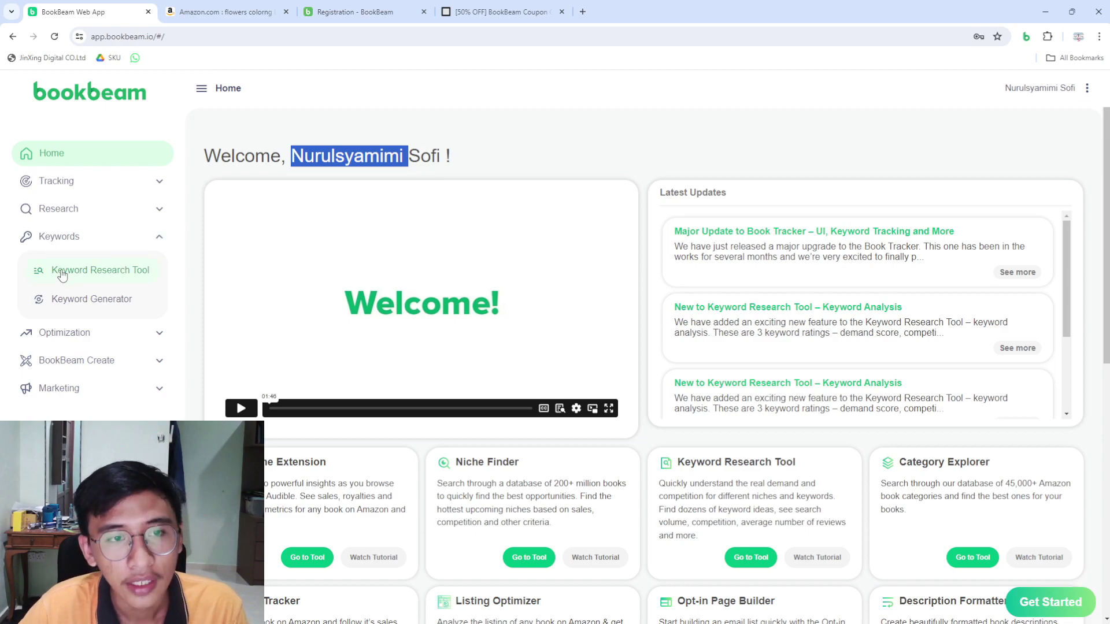
pyautogui.click(72, 278)
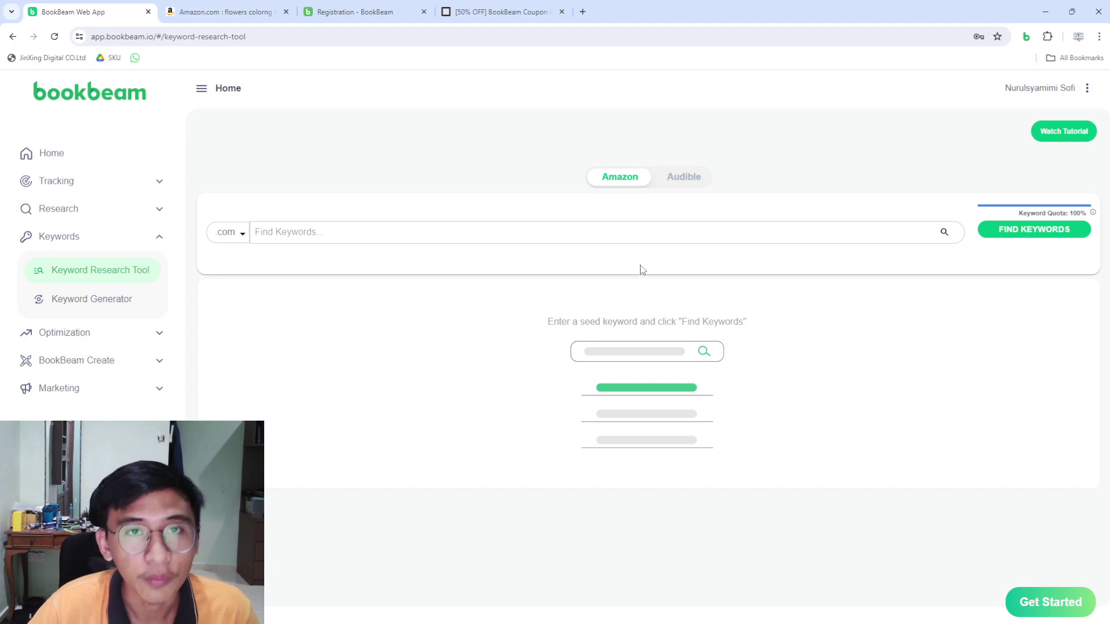
# Step: Go back from the registration form to BookBeam's pricing page and show the quarterly plan prices
pyautogui.click(352, 11)
pyautogui.click(12, 38)
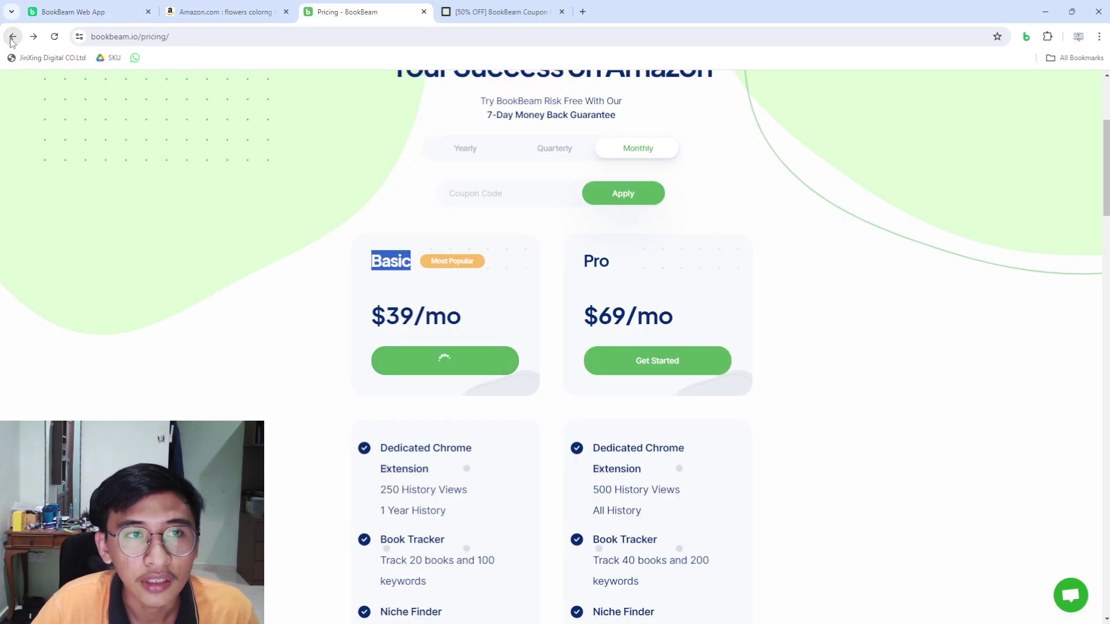
pyautogui.click(495, 153)
pyautogui.click(552, 149)
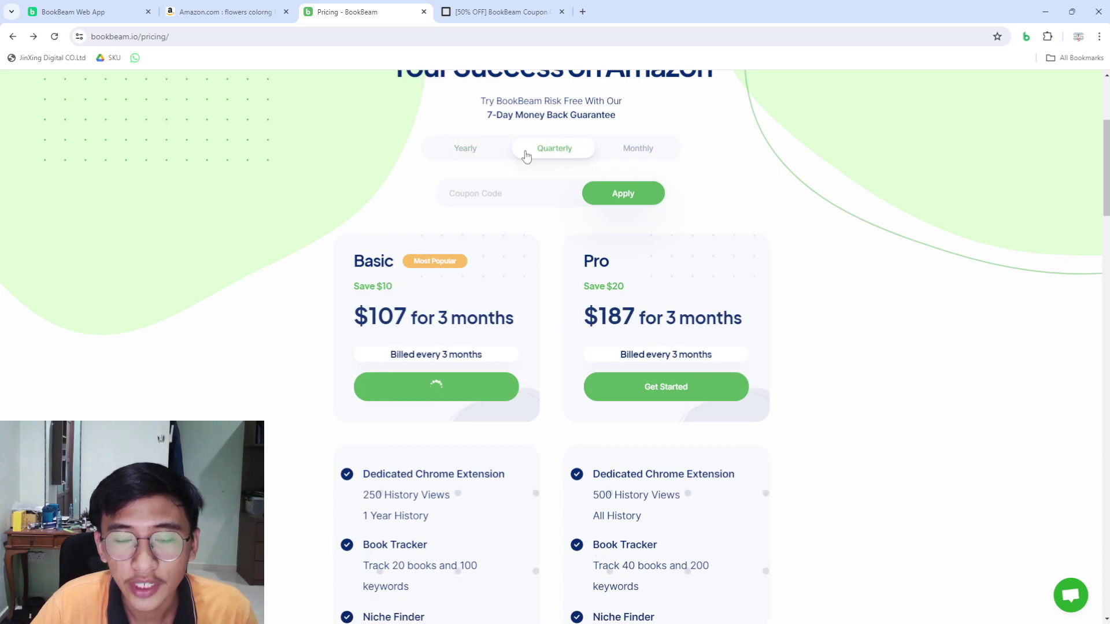
# Step: Compare the monthly and quarterly prices of the Basic and Pro plans on BookBeam's pricing page
pyautogui.click(610, 160)
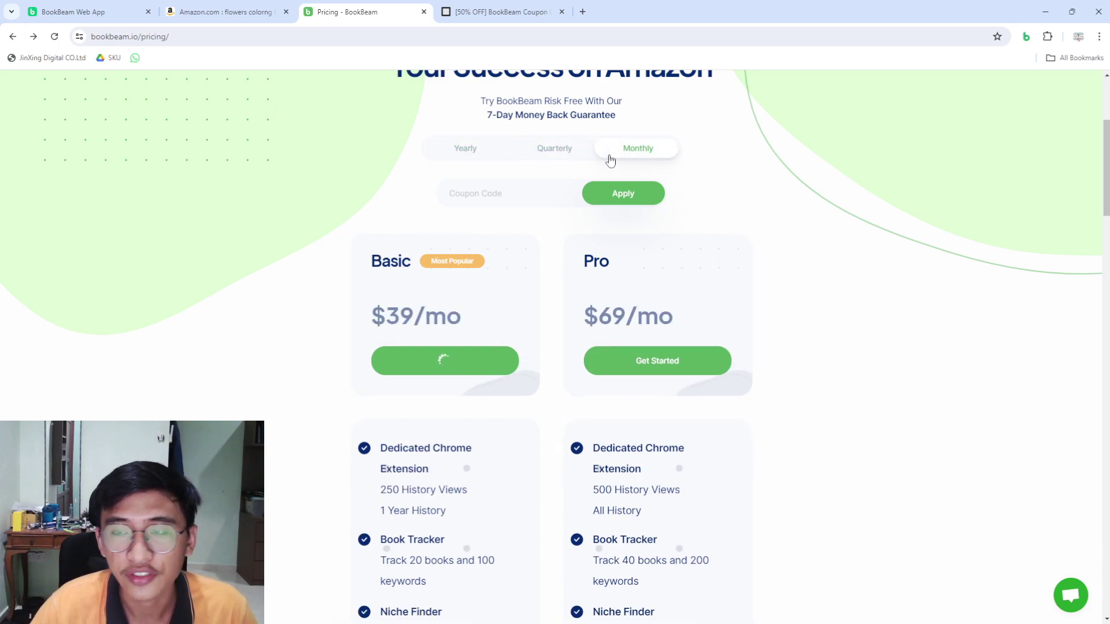
pyautogui.moveTo(412, 260); pyautogui.dragTo(384, 259)
pyautogui.click(554, 148)
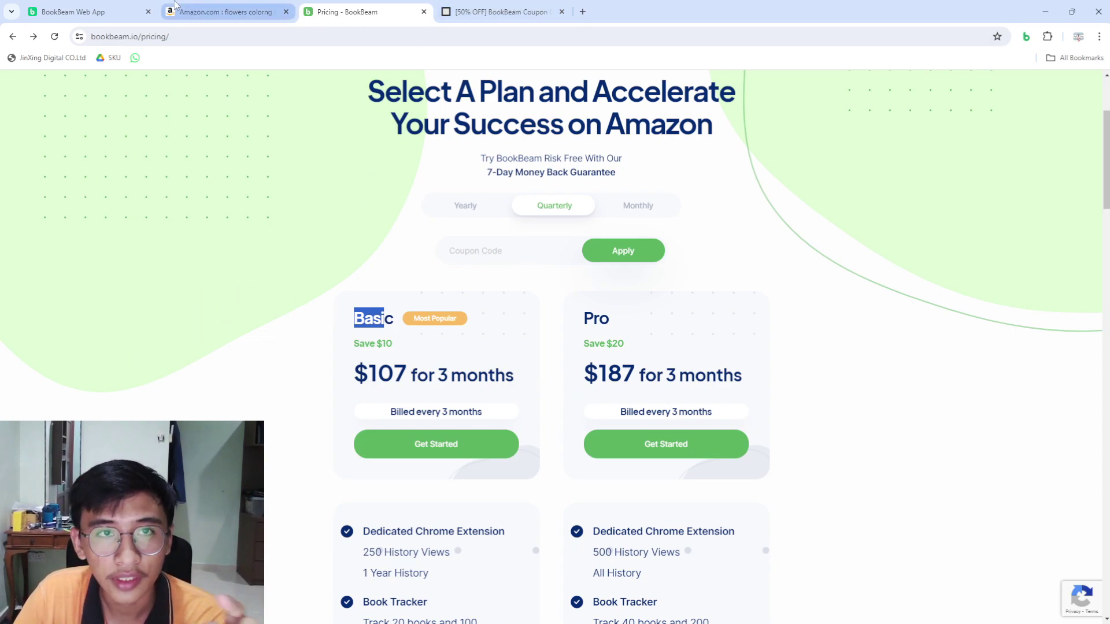
pyautogui.click(85, 7)
pyautogui.click(364, 11)
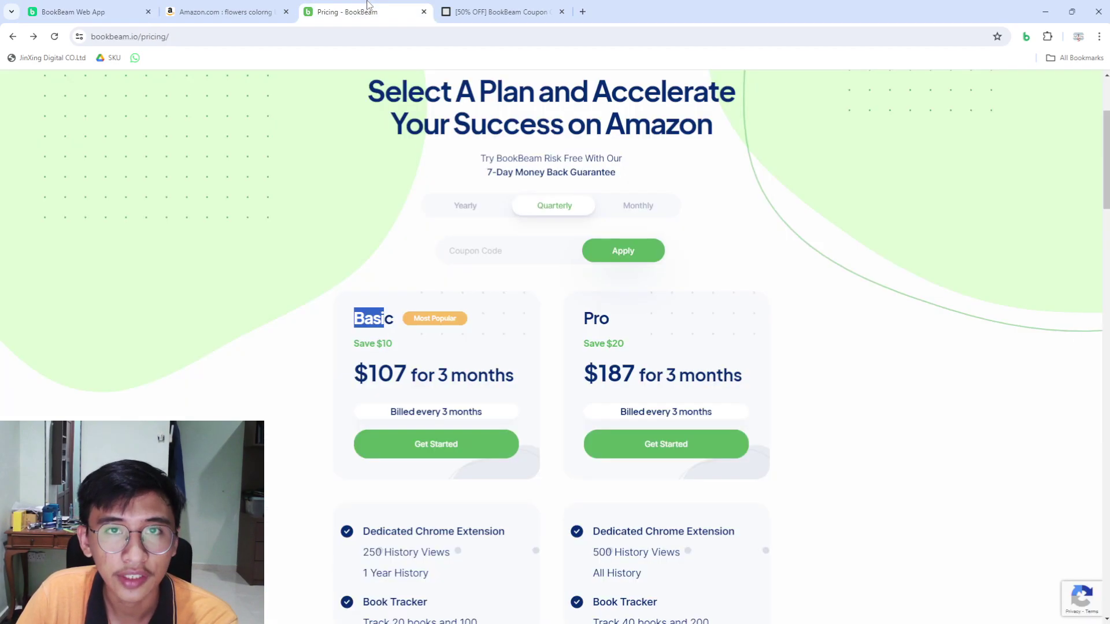
# Step: Review the Basic plan's feature list and highlight the Keyword Research Tool and Keyword Generator entries
pyautogui.scroll(-2, 448, 404)
pyautogui.scroll(1, 404, 381)
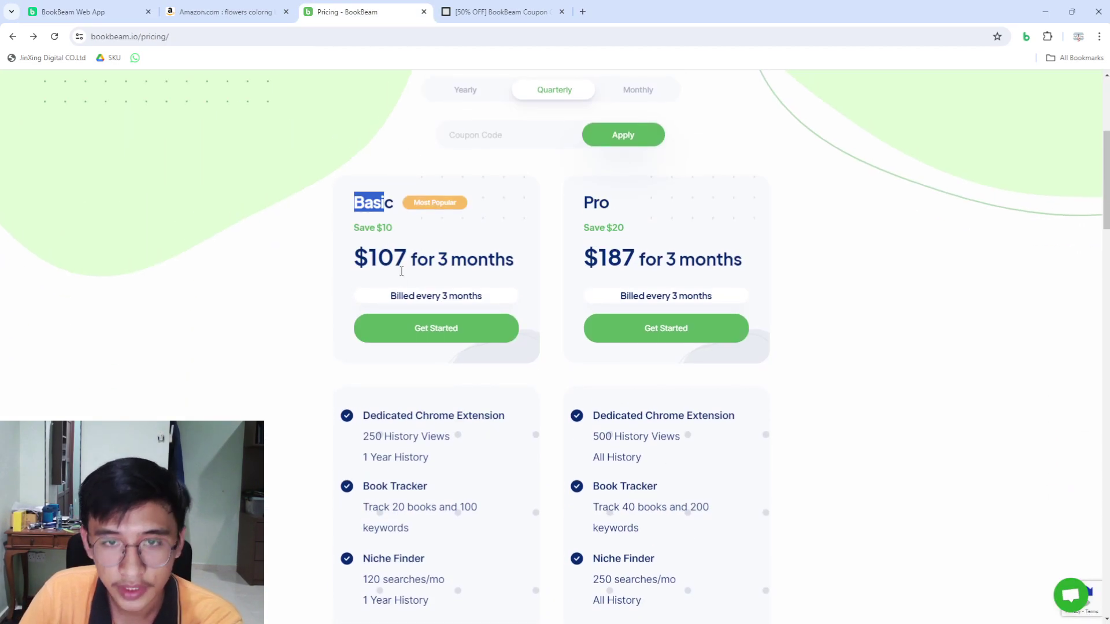
pyautogui.scroll(-3, 349, 359)
pyautogui.scroll(-1, 376, 417)
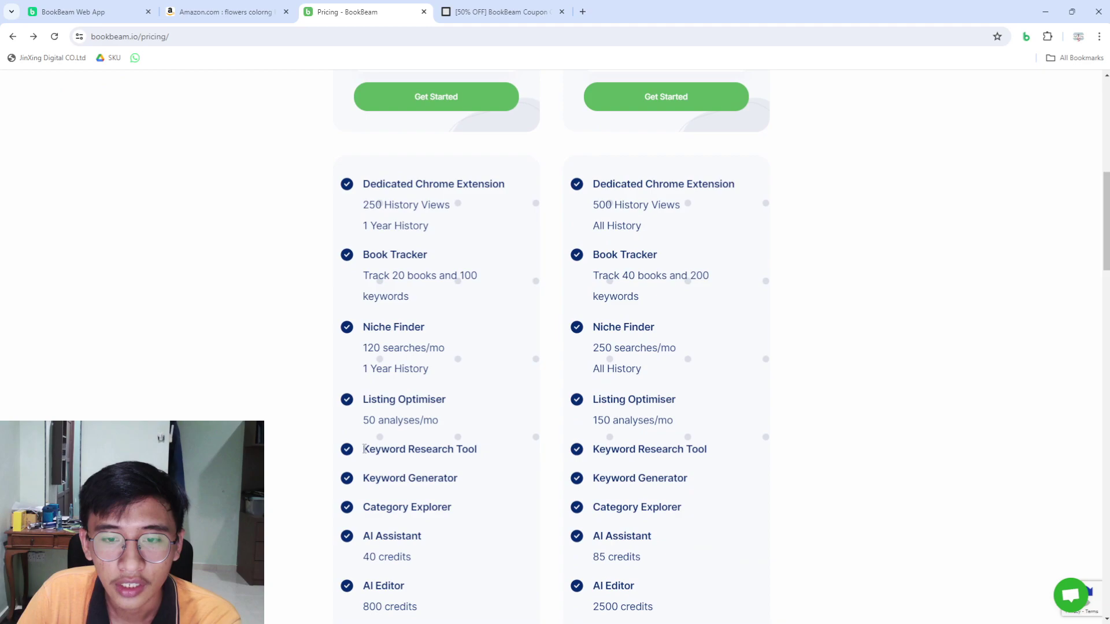
pyautogui.moveTo(364, 449); pyautogui.dragTo(485, 482)
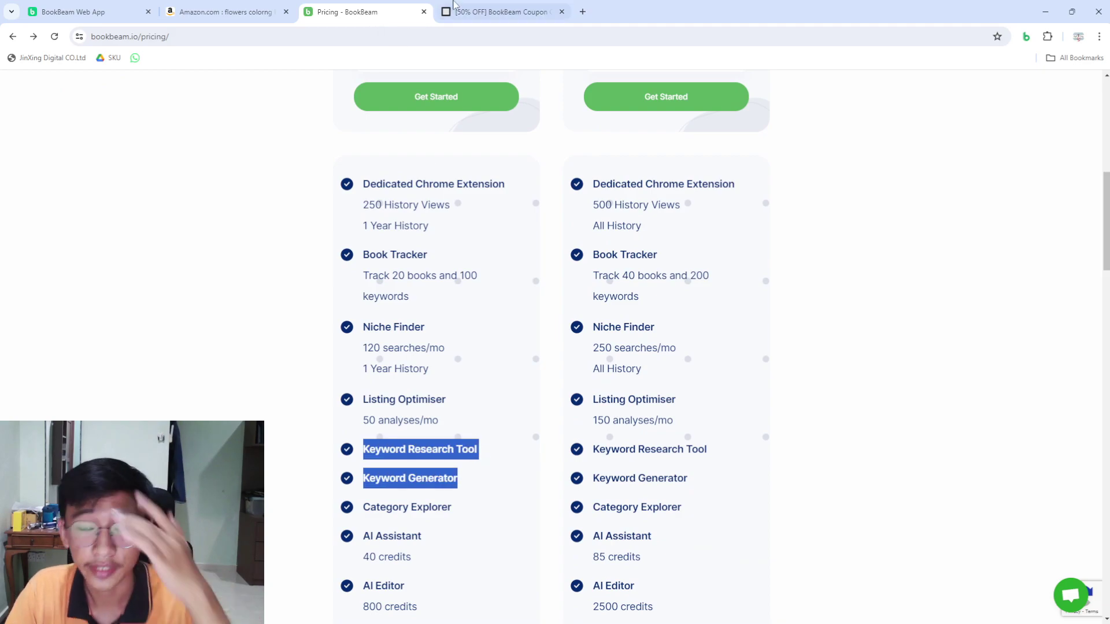
# Step: Switch to the BookBeam Web App and look over the existing results in the Keyword Research Tool
pyautogui.click(114, 5)
pyautogui.click(825, 234)
pyautogui.click(776, 306)
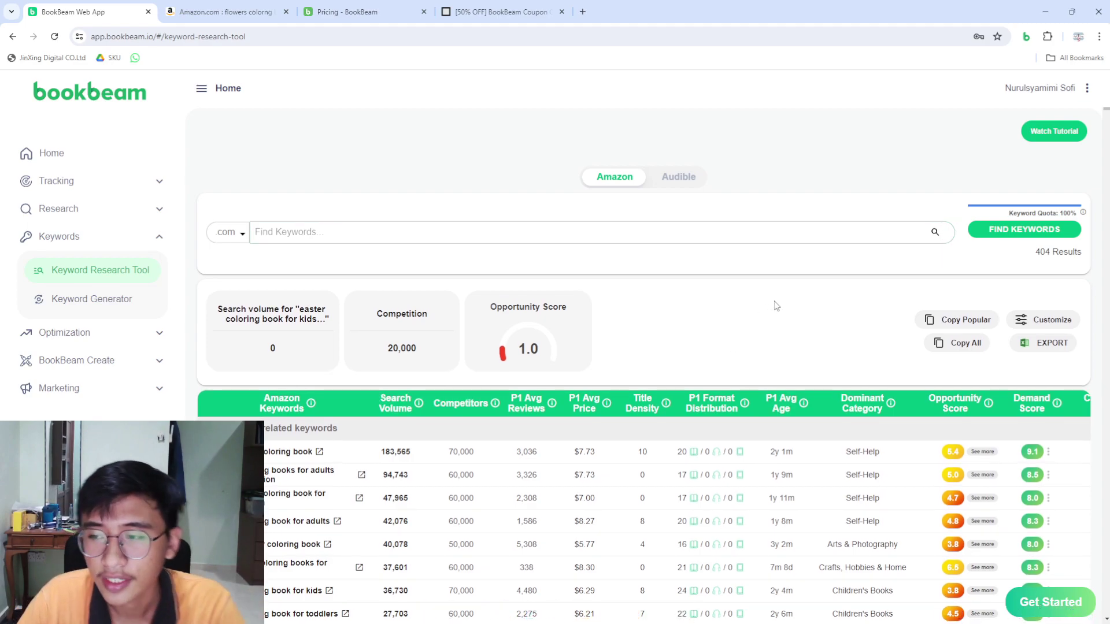
pyautogui.scroll(-2, 776, 308)
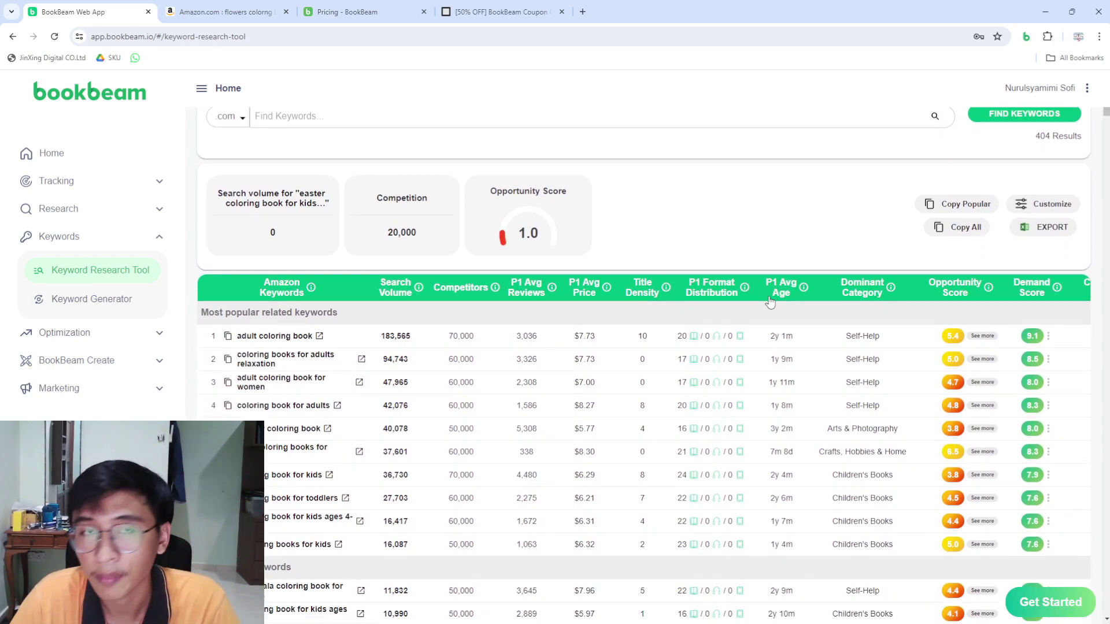
# Step: Switch to the Amazon search results for flowers coloring books and browse the listed books
pyautogui.click(214, 11)
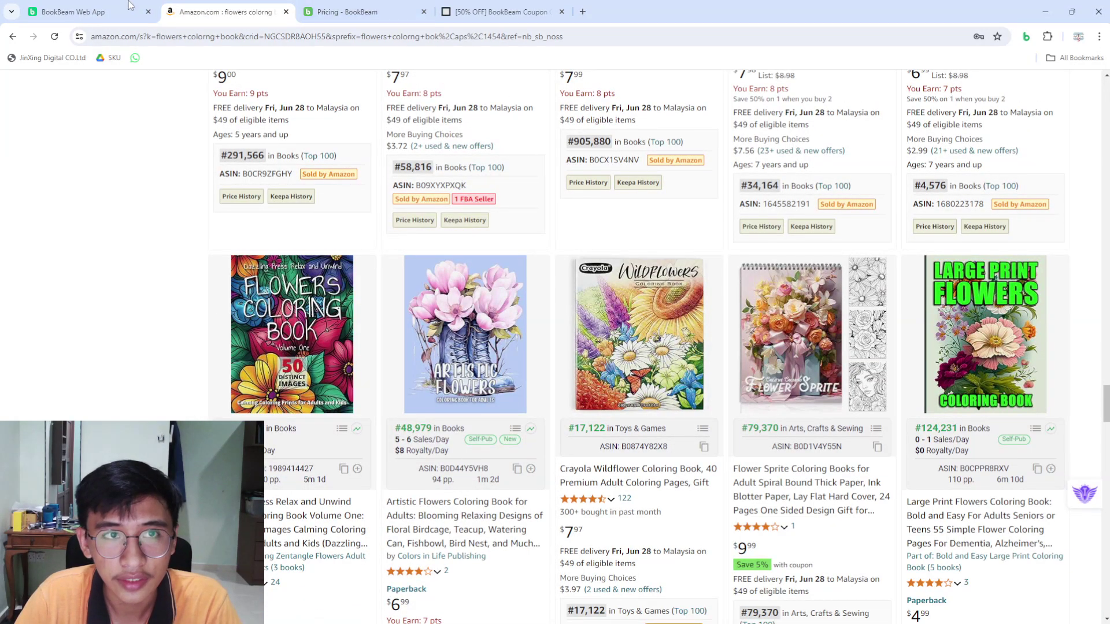
pyautogui.click(129, 5)
pyautogui.click(234, 5)
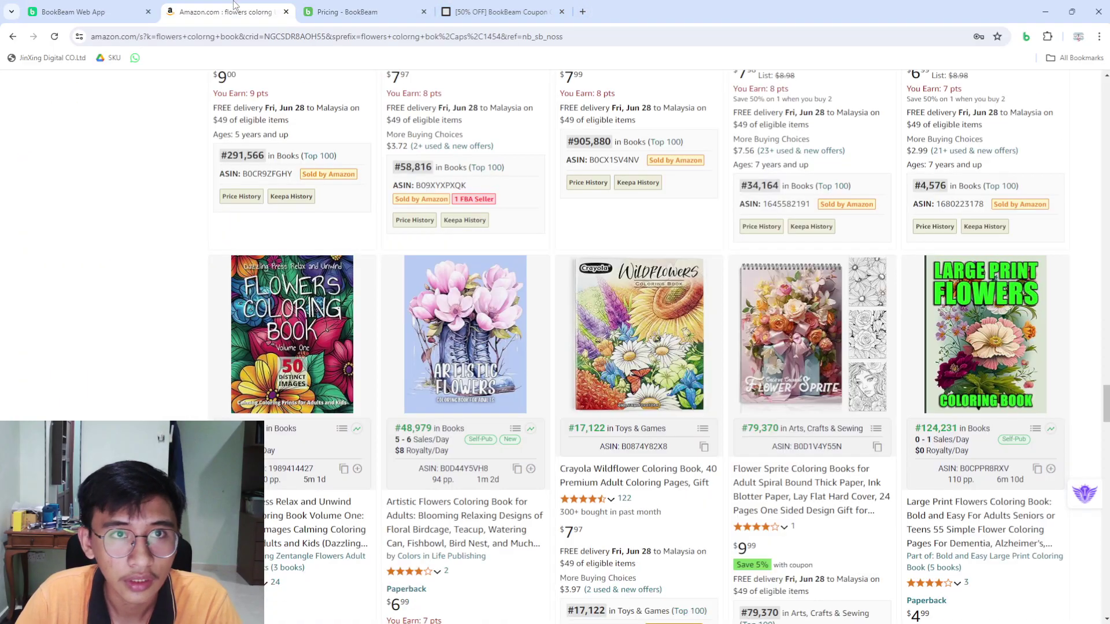
pyautogui.scroll(10, 376, 301)
pyautogui.scroll(-20, 380, 306)
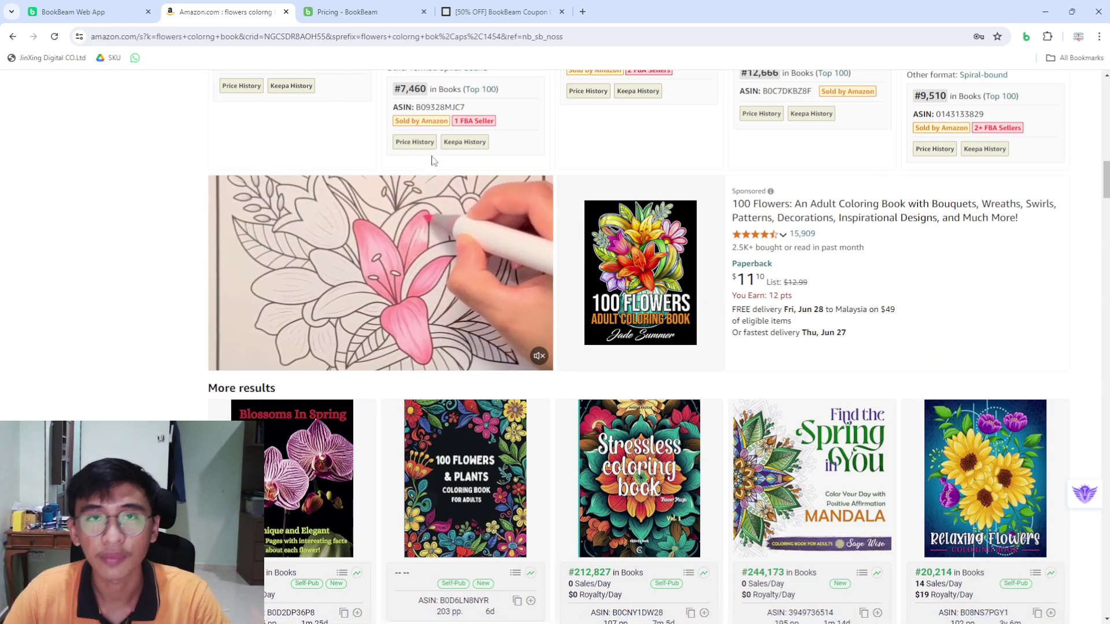
# Step: Return to the BookBeam Web App and run a new Amazon .com keyword search for "flowers coloring book"
pyautogui.click(359, 12)
pyautogui.click(137, 6)
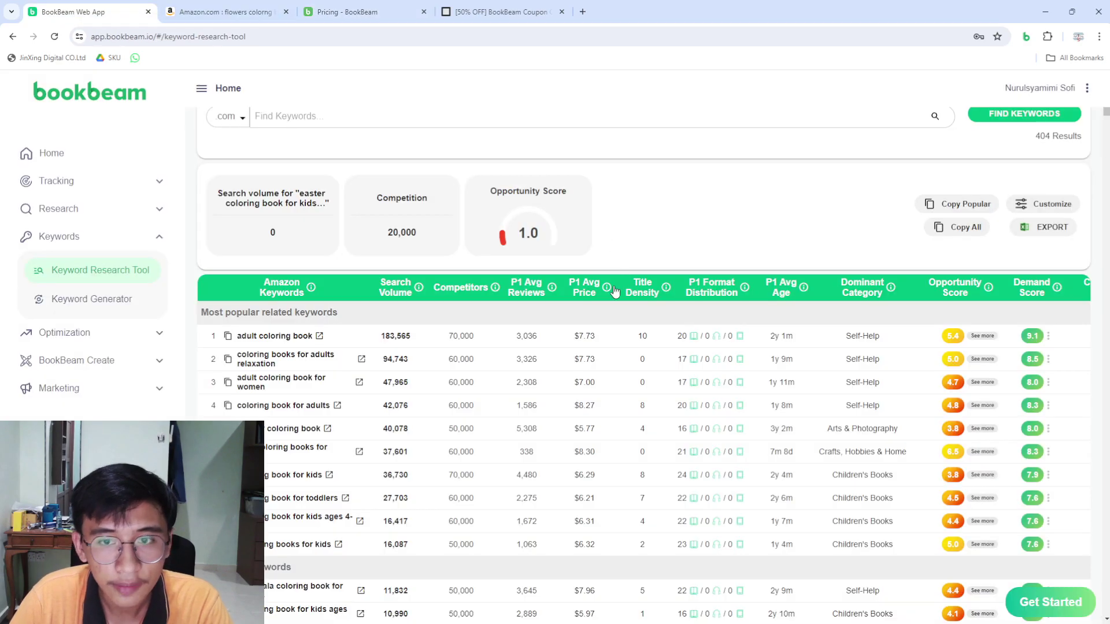
pyautogui.scroll(2, 642, 253)
pyautogui.click(442, 233)
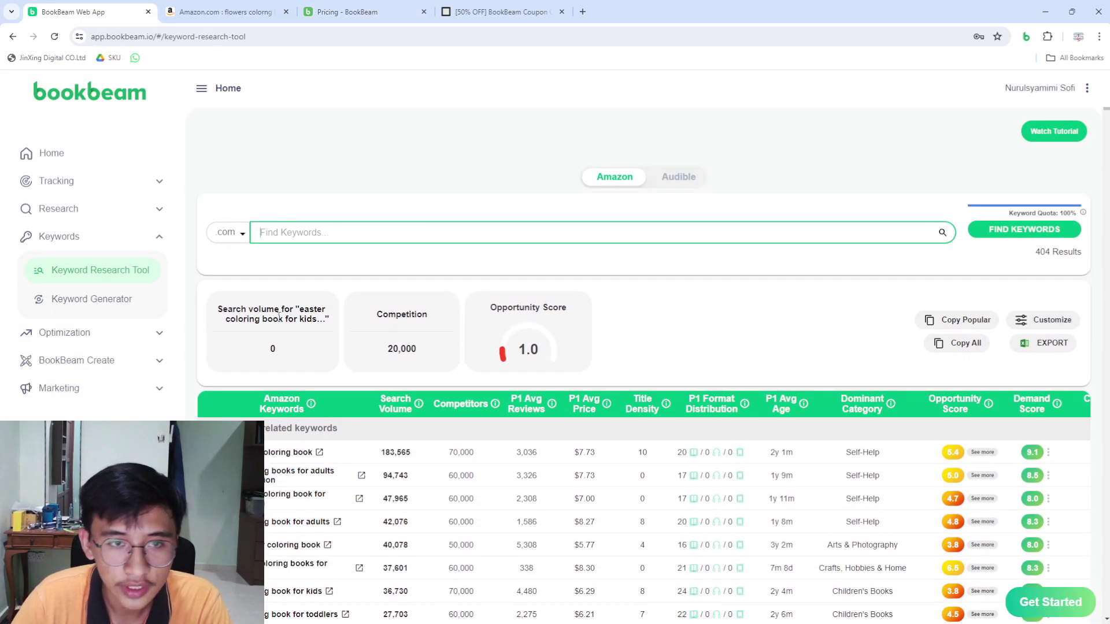
pyautogui.write('fl')
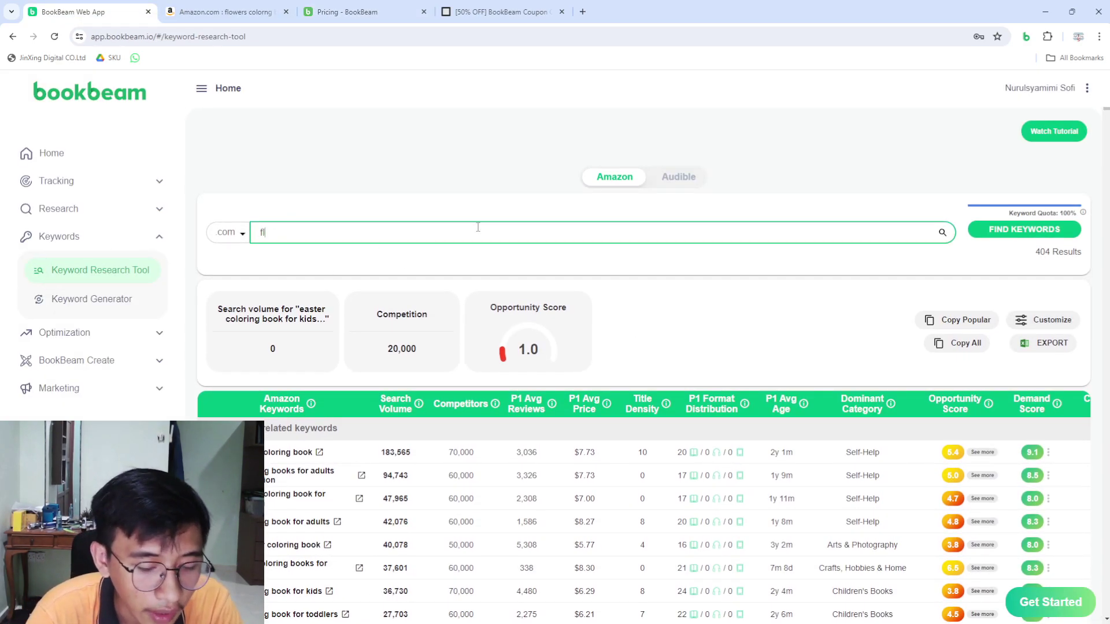
pyautogui.write('owers co')
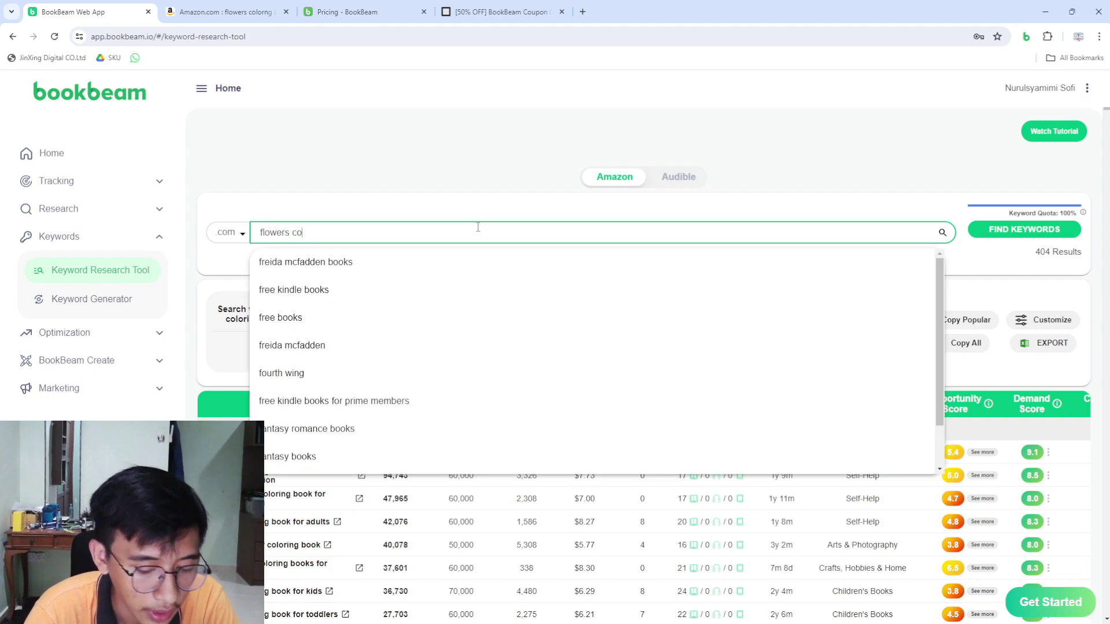
pyautogui.write('loring book')
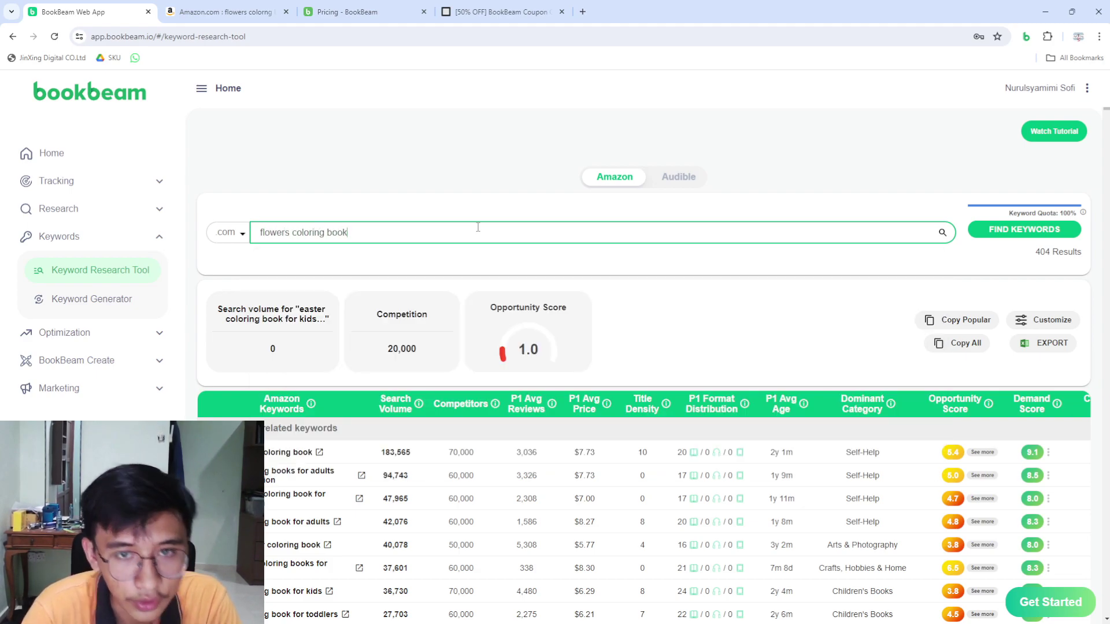
pyautogui.press('Return')
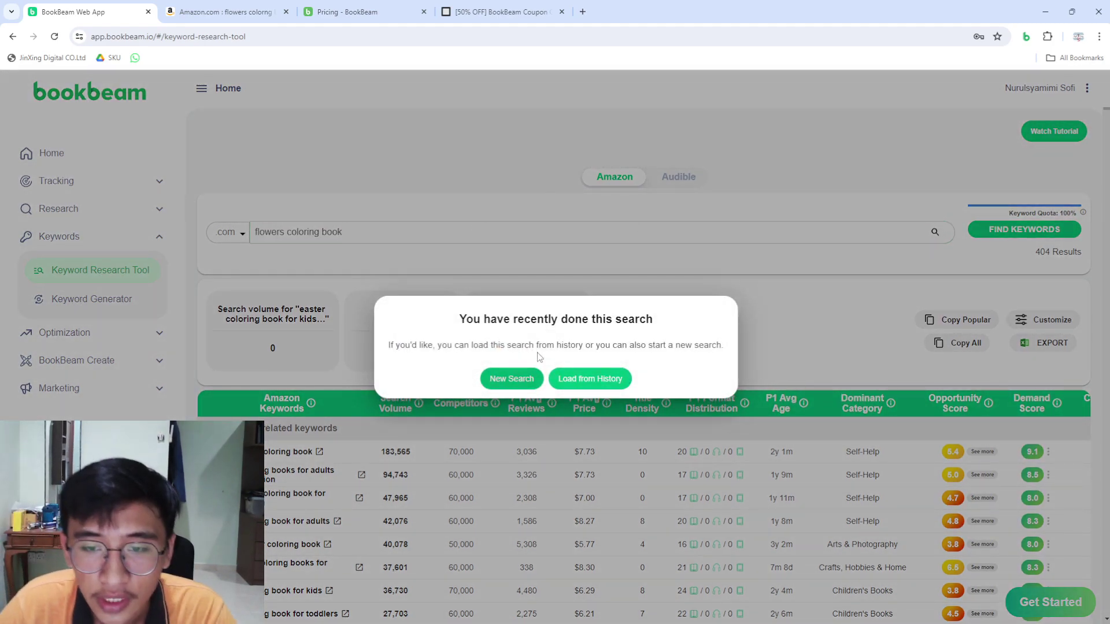
pyautogui.click(505, 381)
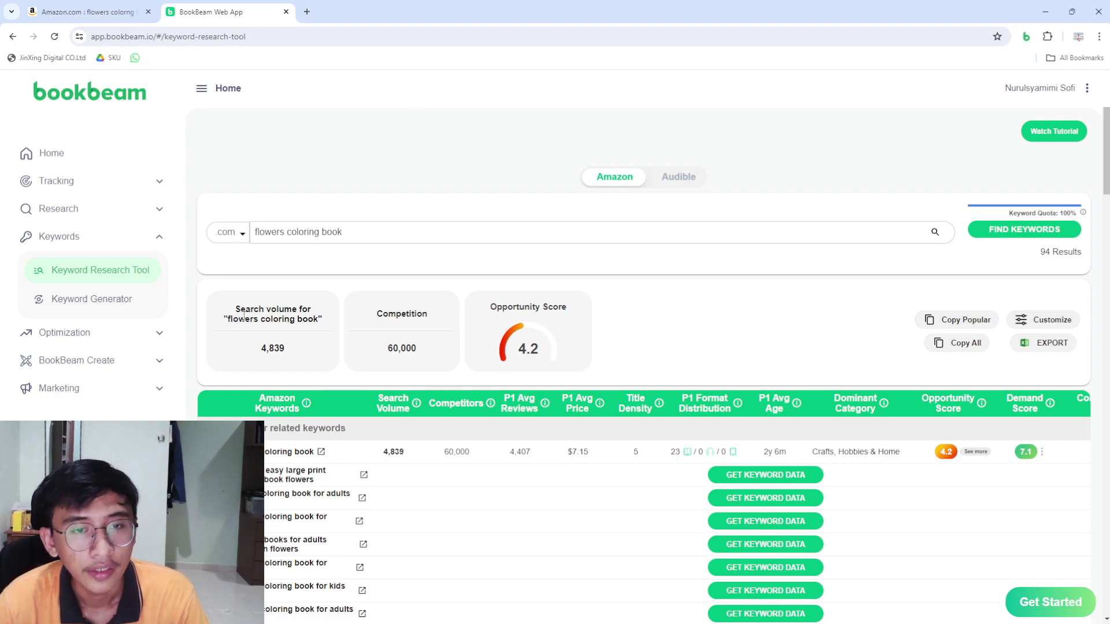
# Step: Examine the search volume, competition and opportunity score for "flowers coloring book"
pyautogui.moveTo(240, 310); pyautogui.dragTo(330, 311)
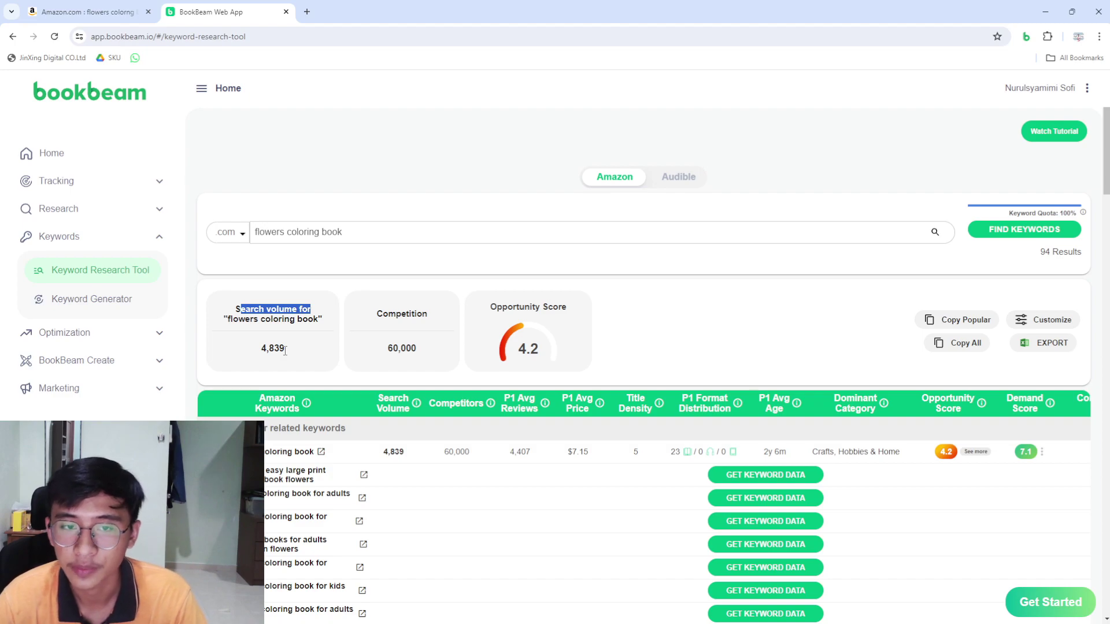
pyautogui.moveTo(285, 350); pyautogui.dragTo(259, 354)
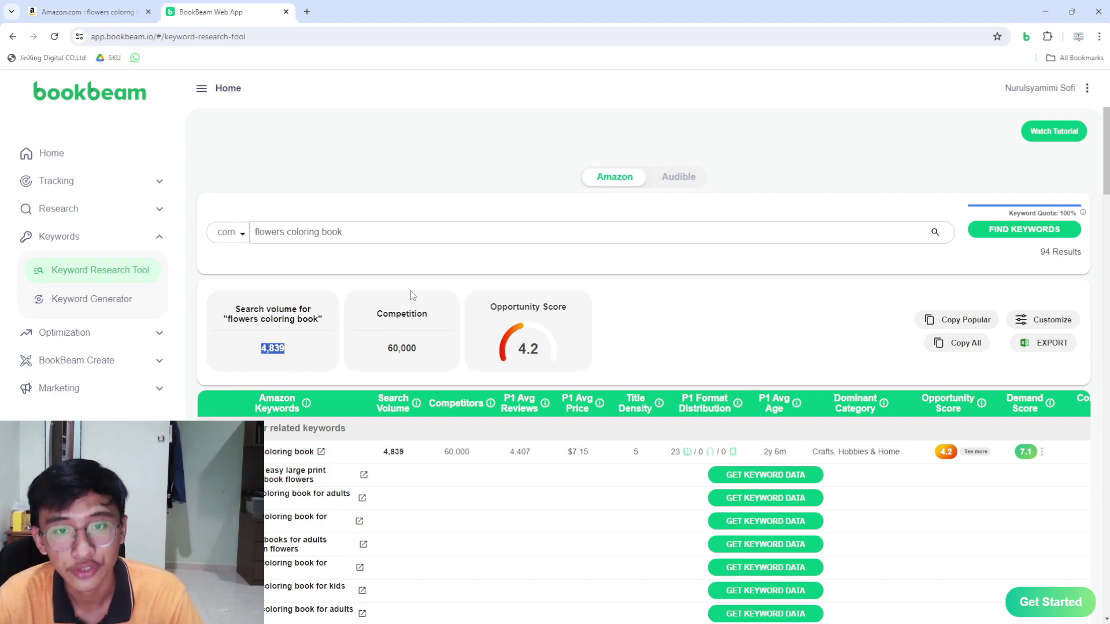
pyautogui.moveTo(377, 314); pyautogui.dragTo(443, 323)
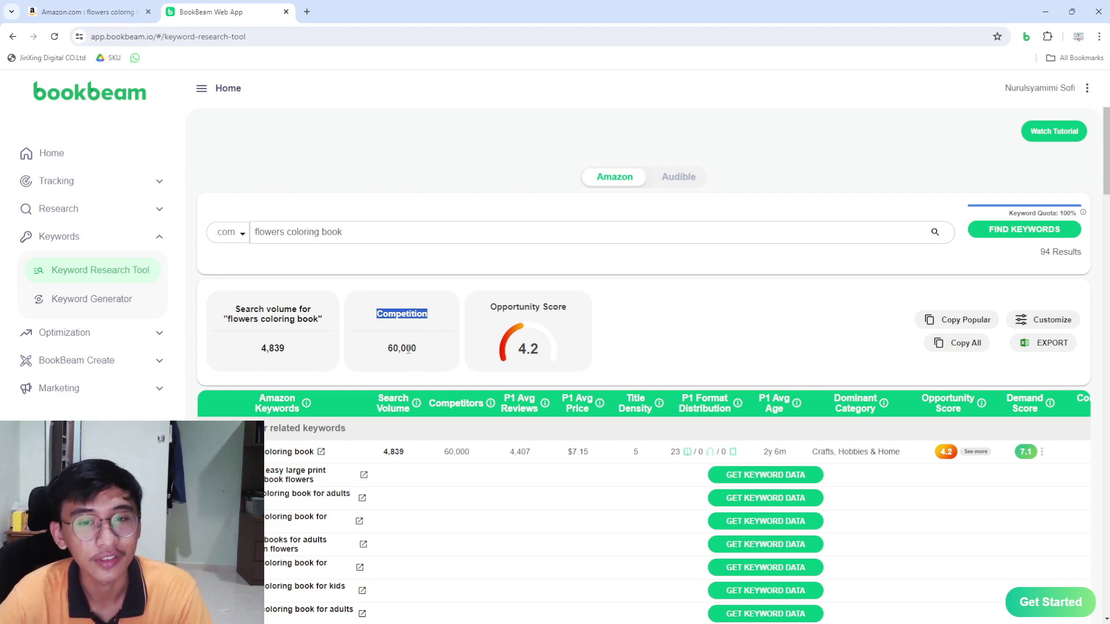
pyautogui.moveTo(386, 357); pyautogui.dragTo(421, 352)
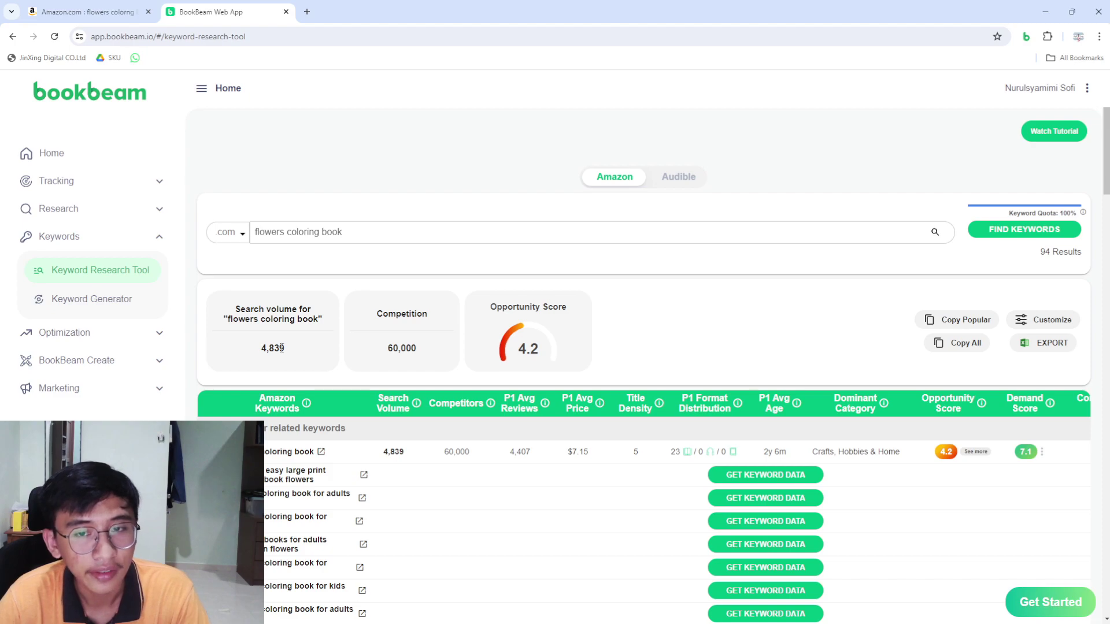
pyautogui.moveTo(301, 351); pyautogui.dragTo(262, 347)
pyautogui.moveTo(532, 355)
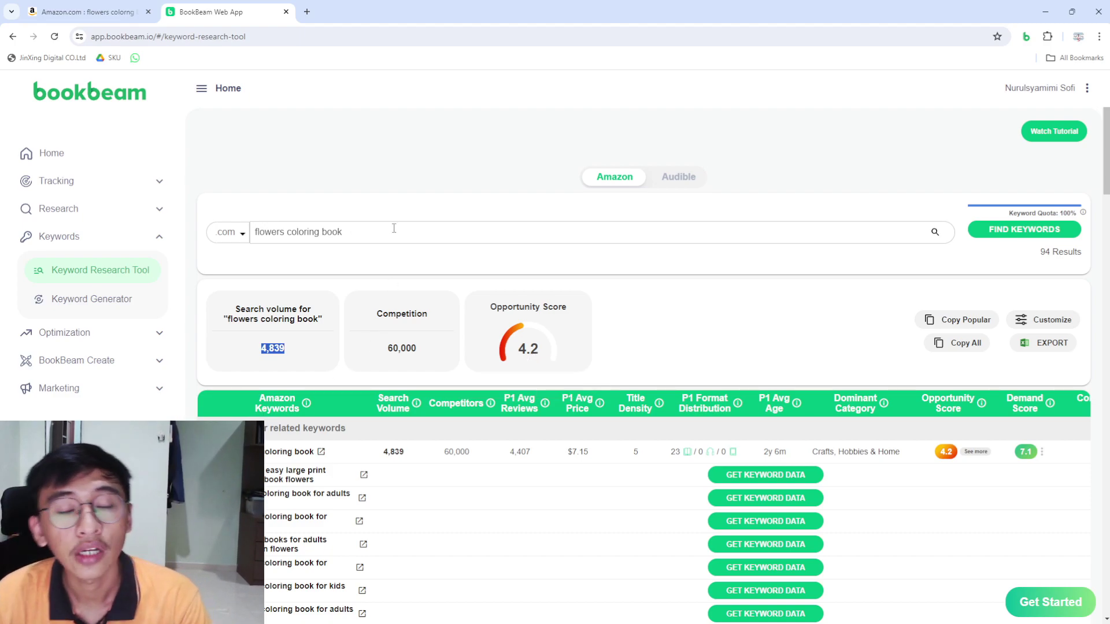
pyautogui.click(272, 348)
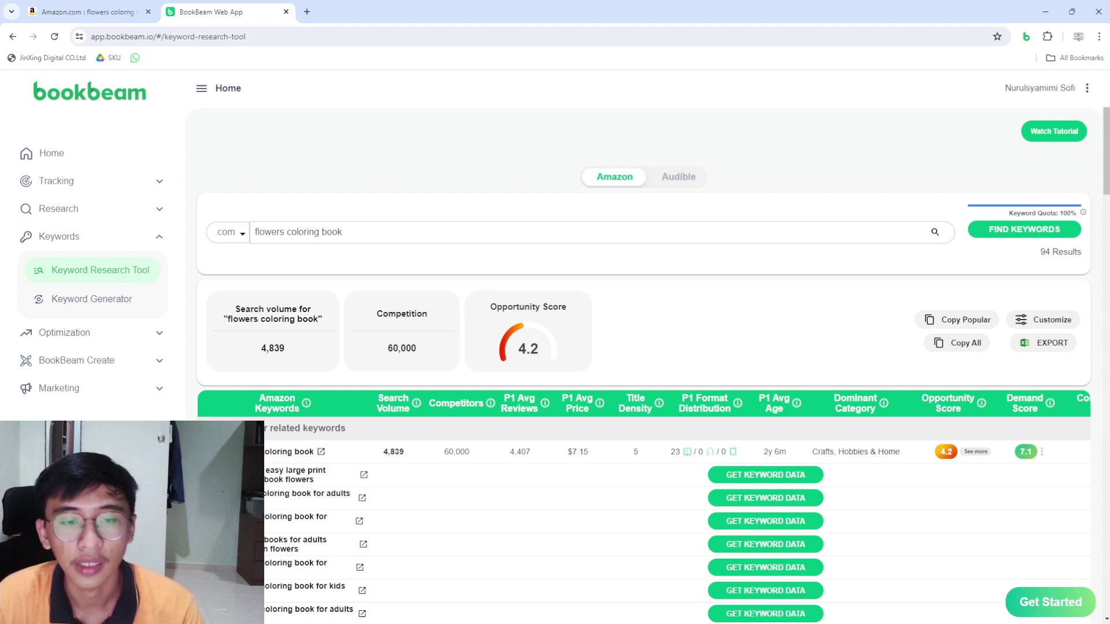
# Step: Review the most popular related keywords, checking the competitors of "flowers coloring book" and the toddlers keyword
pyautogui.scroll(-4, 305, 434)
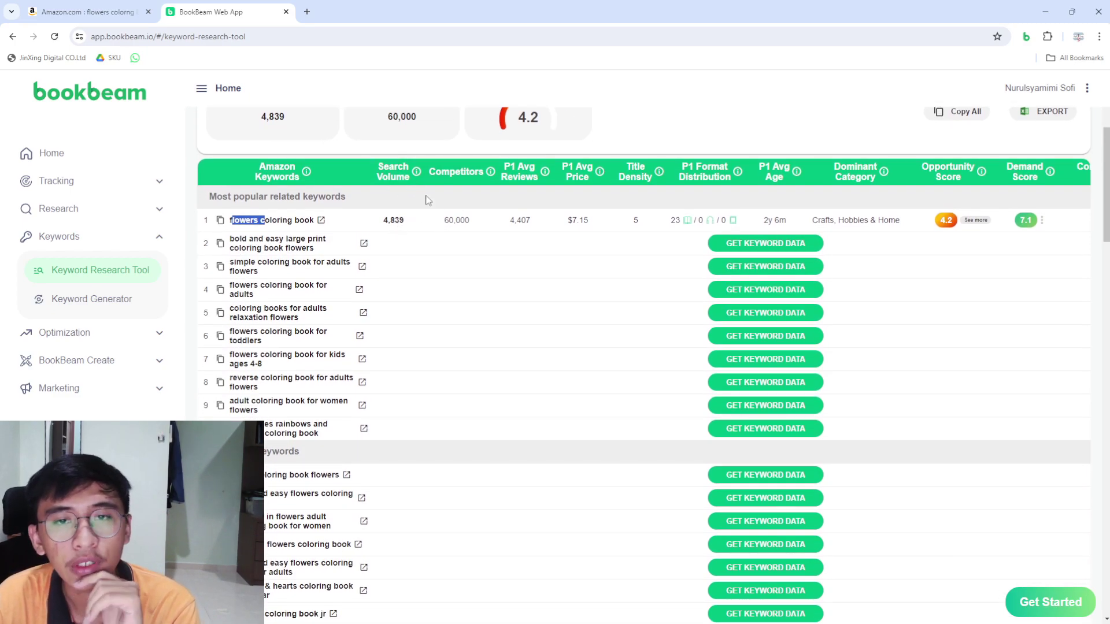
pyautogui.moveTo(443, 221); pyautogui.dragTo(481, 223)
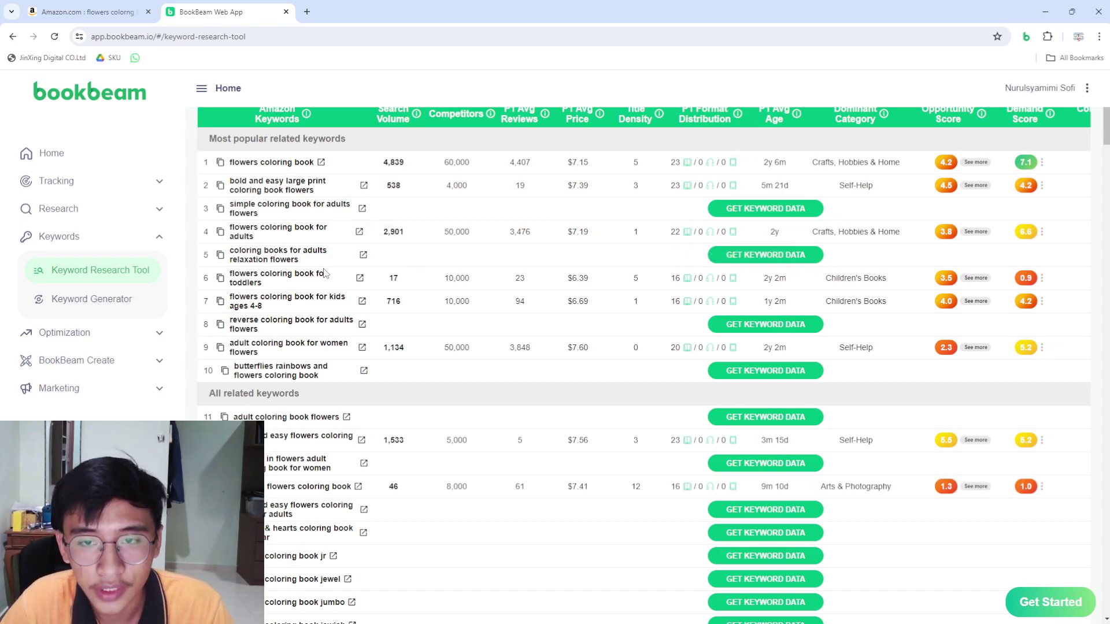
pyautogui.moveTo(232, 274); pyautogui.dragTo(277, 274)
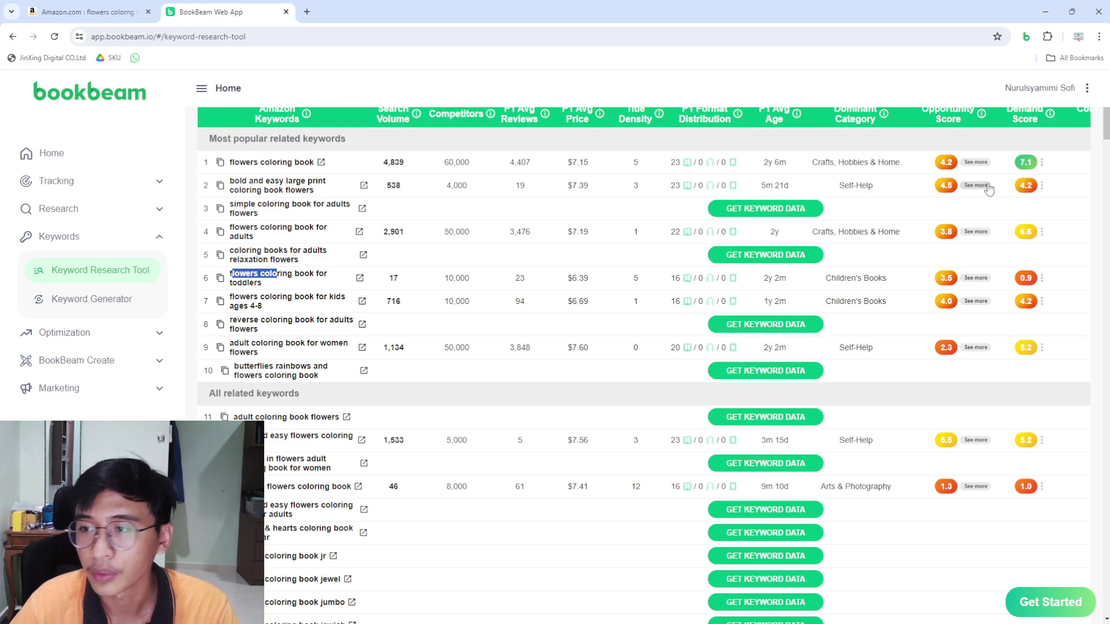
# Step: Examine the search volume and competitors of "bold and easy flowers coloring book" among all related keywords
pyautogui.scroll(-3, 446, 258)
pyautogui.doubleClick(393, 266)
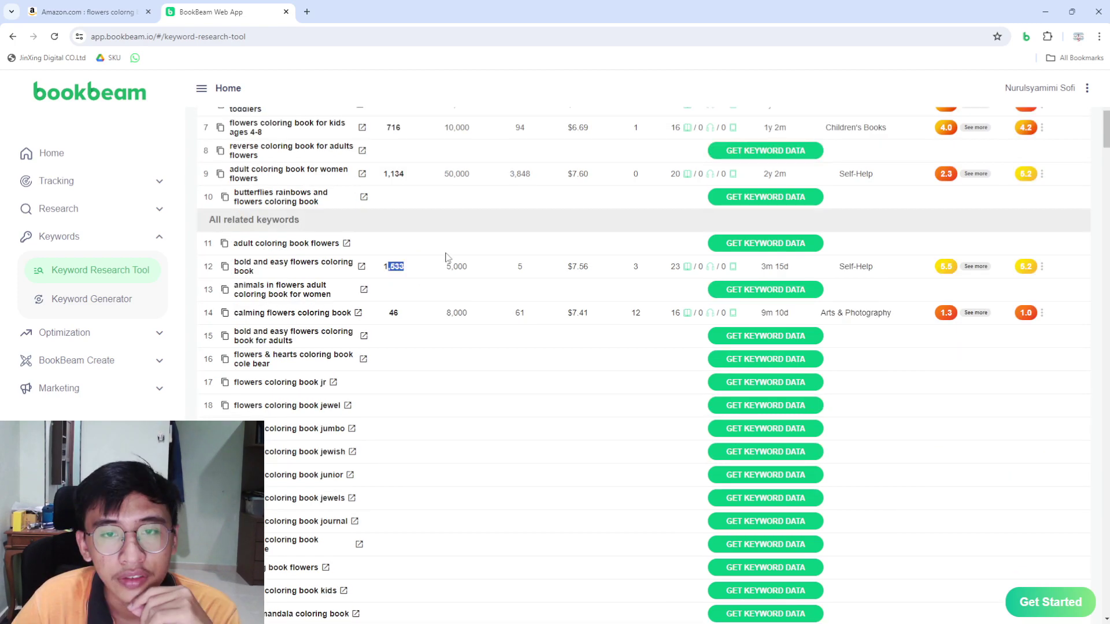
pyautogui.click(240, 261)
pyautogui.moveTo(239, 262); pyautogui.dragTo(336, 285)
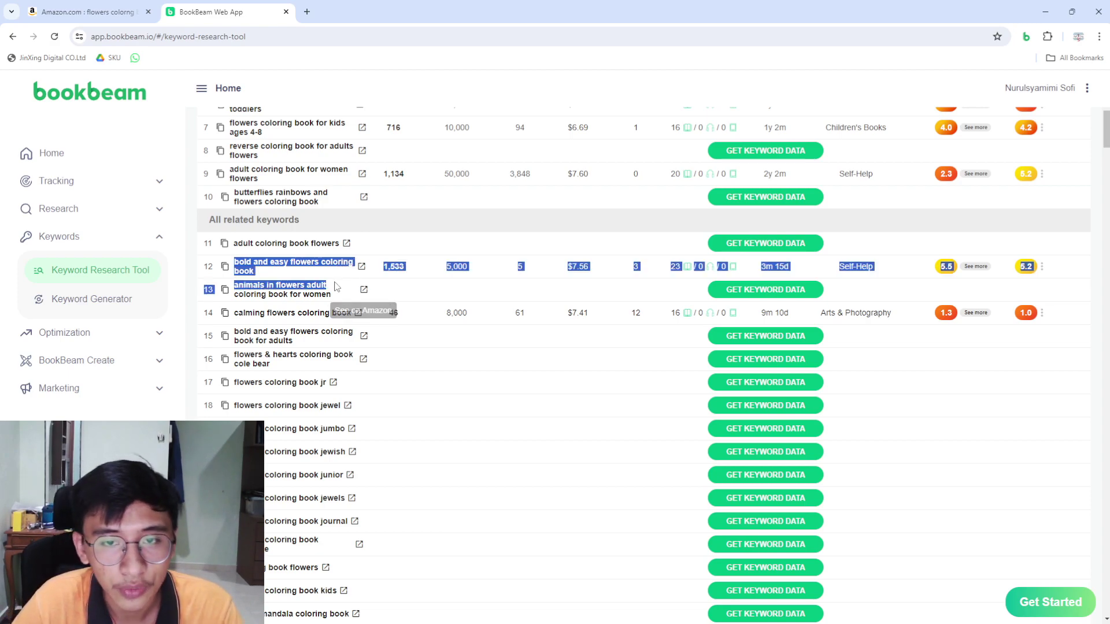
pyautogui.click(351, 272)
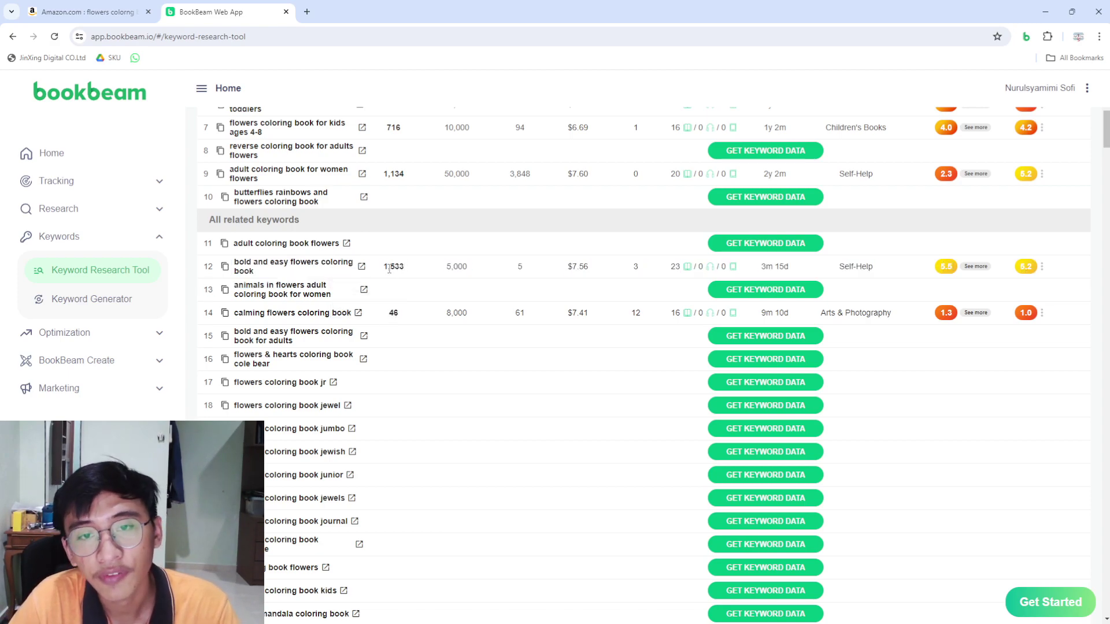
pyautogui.moveTo(386, 269); pyautogui.dragTo(407, 274)
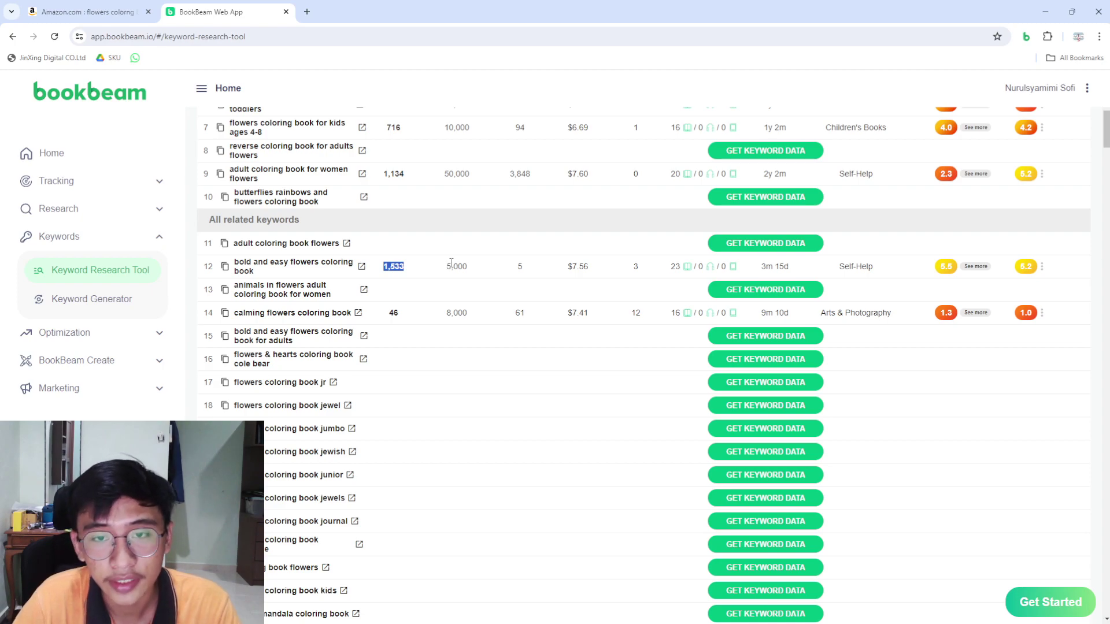
pyautogui.moveTo(448, 266); pyautogui.dragTo(468, 267)
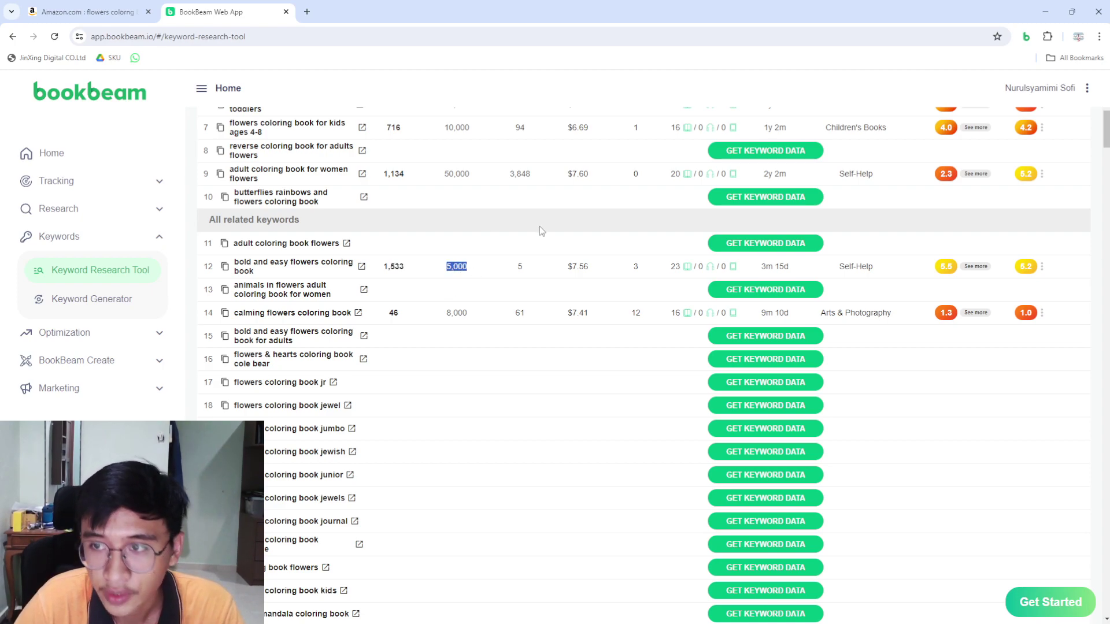
# Step: Check the opportunity and demand scores of "bold and easy flowers coloring book" and copy that keyword to the clipboard
pyautogui.moveTo(948, 275)
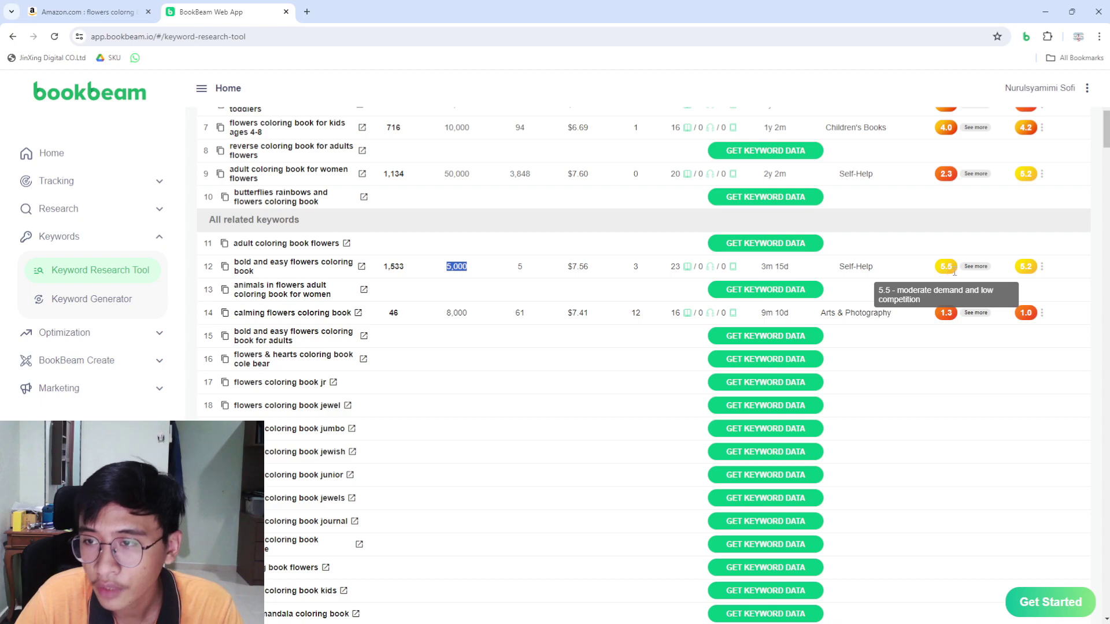
pyautogui.moveTo(1029, 267)
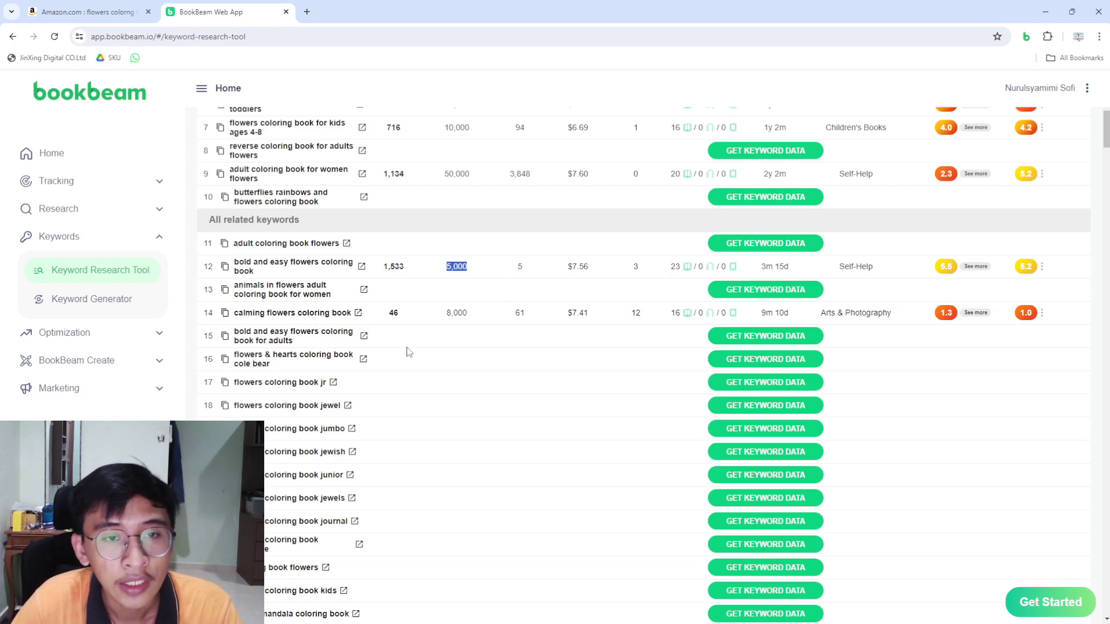
pyautogui.click(224, 269)
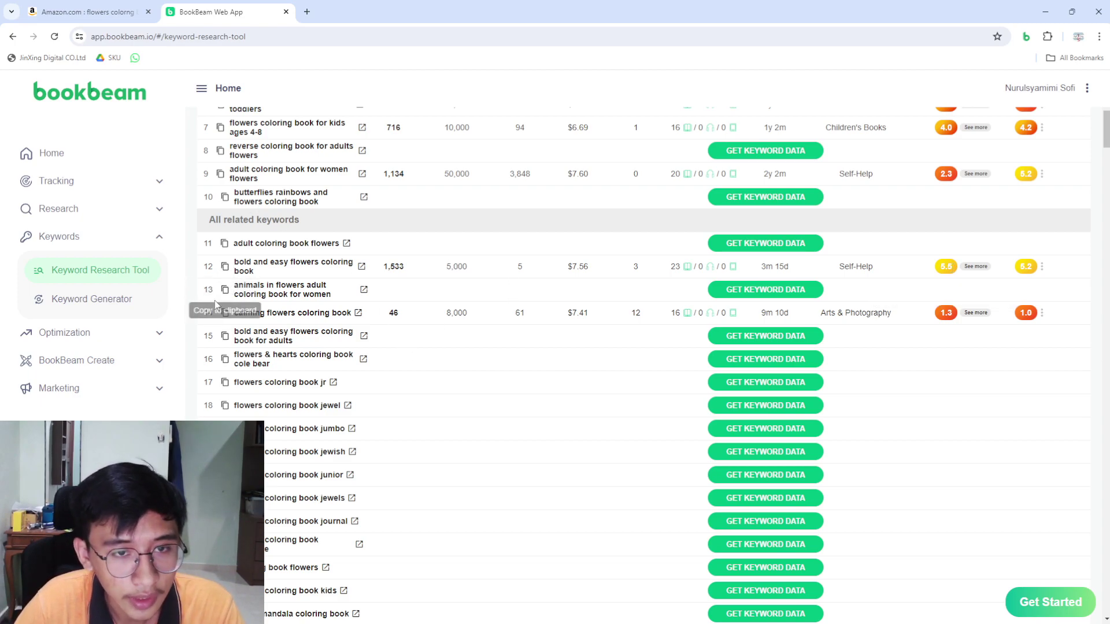
# Step: Switch to the KDP title details page in Firefox and paste "bold and easy flowers coloring book" into the first keyword field
pyautogui.click(98, 5)
pyautogui.click(194, 12)
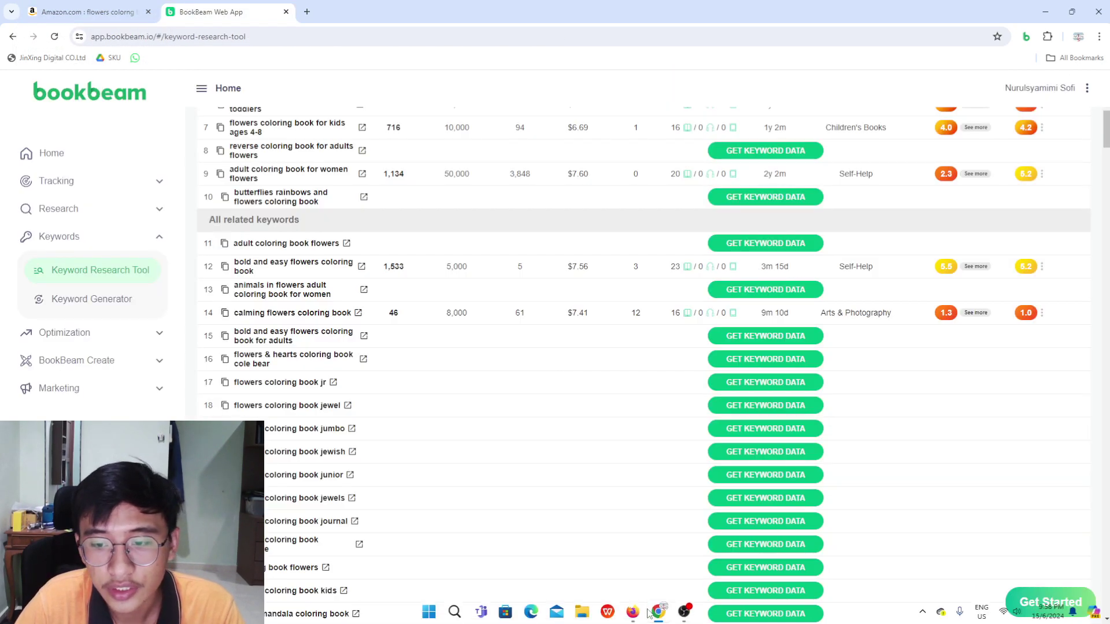
pyautogui.click(633, 611)
pyautogui.click(214, 13)
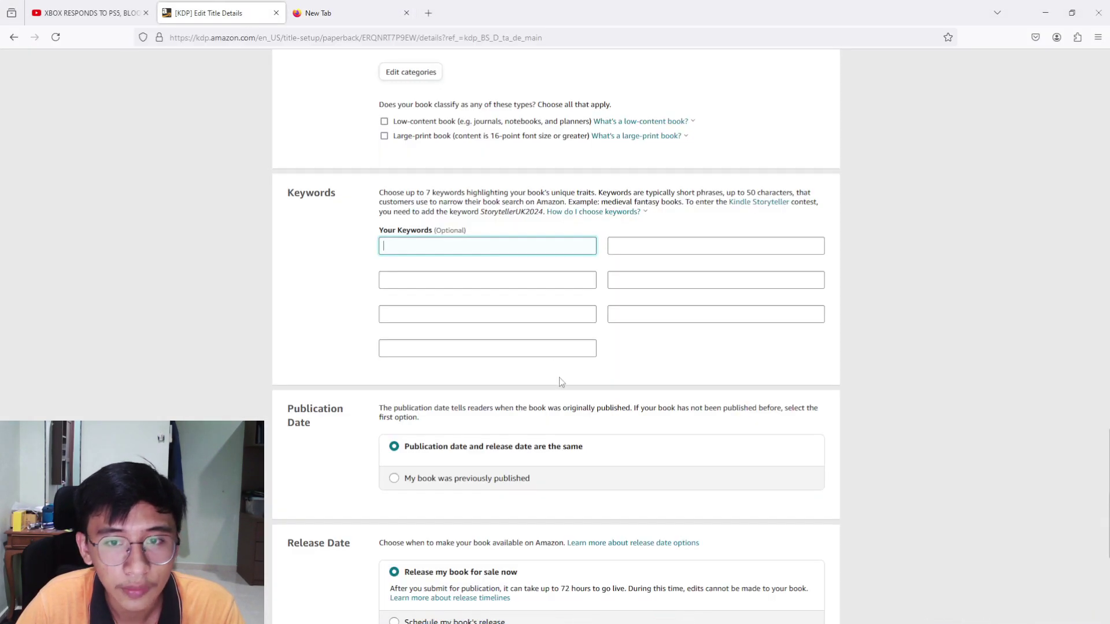
pyautogui.click(419, 246)
pyautogui.hotkey('ctrl', 'v')
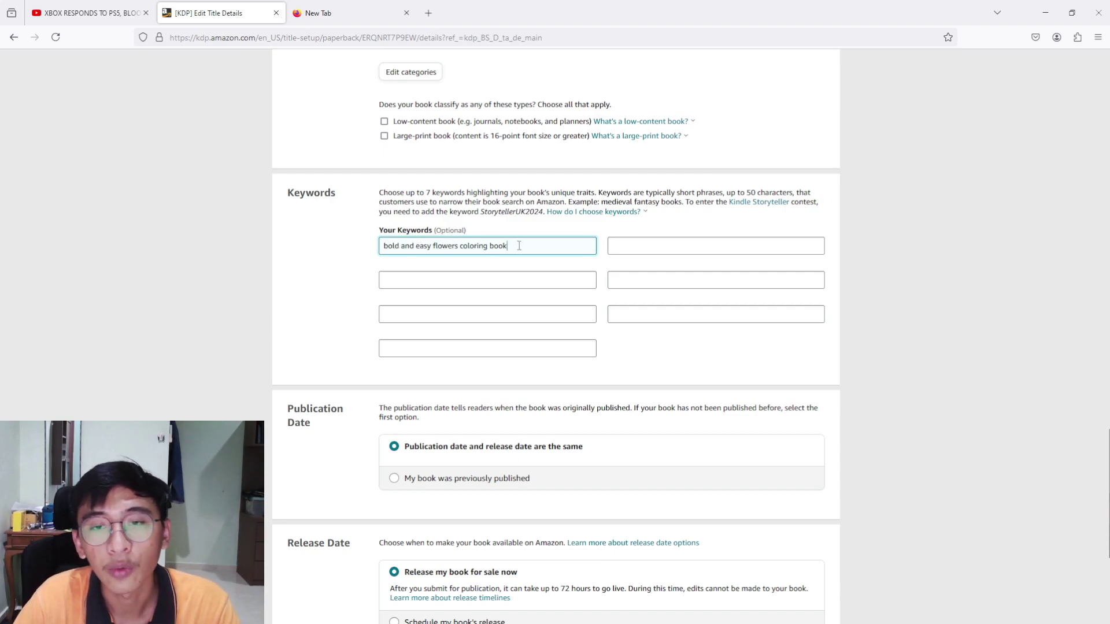
pyautogui.moveTo(518, 246); pyautogui.dragTo(382, 246)
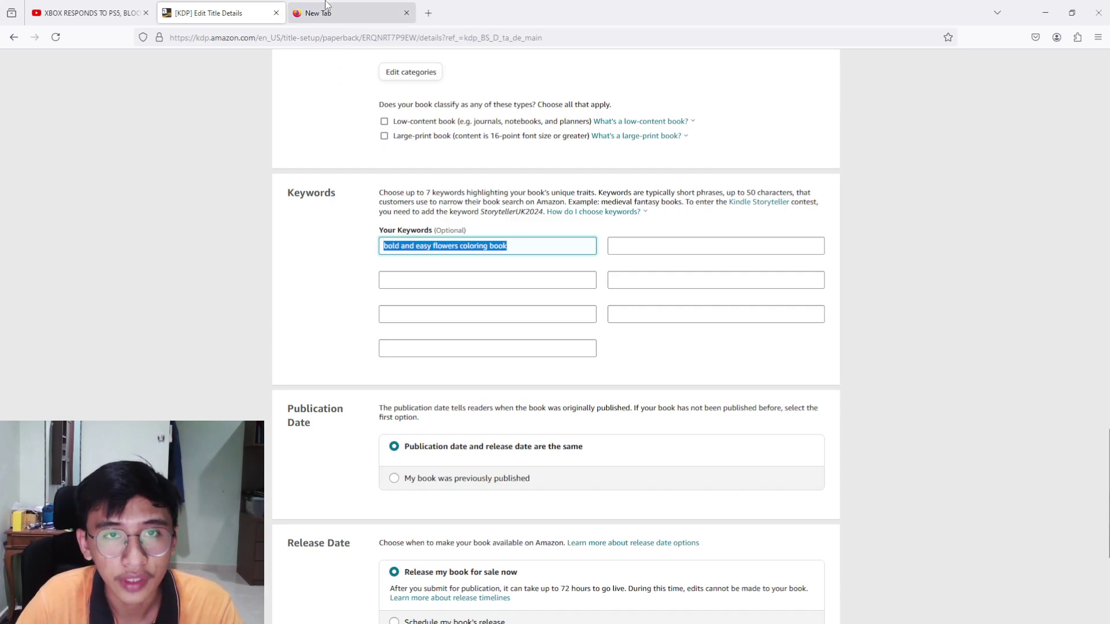
# Step: Return to BookBeam in Chrome and examine the competitors of "bold and easy large print coloring book flowers" among the most popular related keywords
pyautogui.moveTo(781, 606)
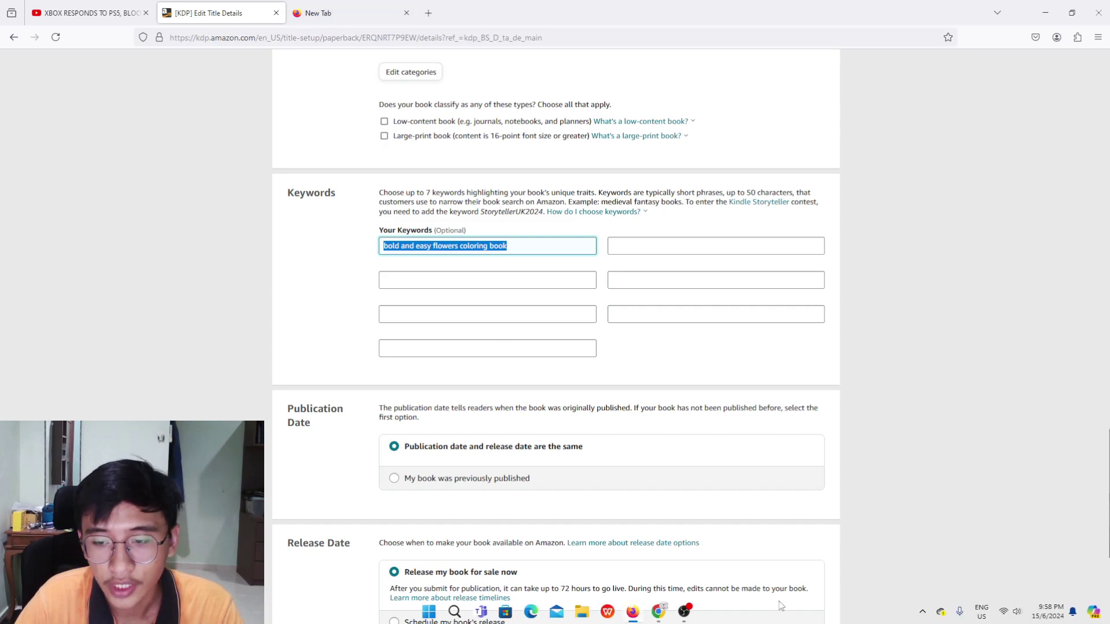
pyautogui.click(656, 612)
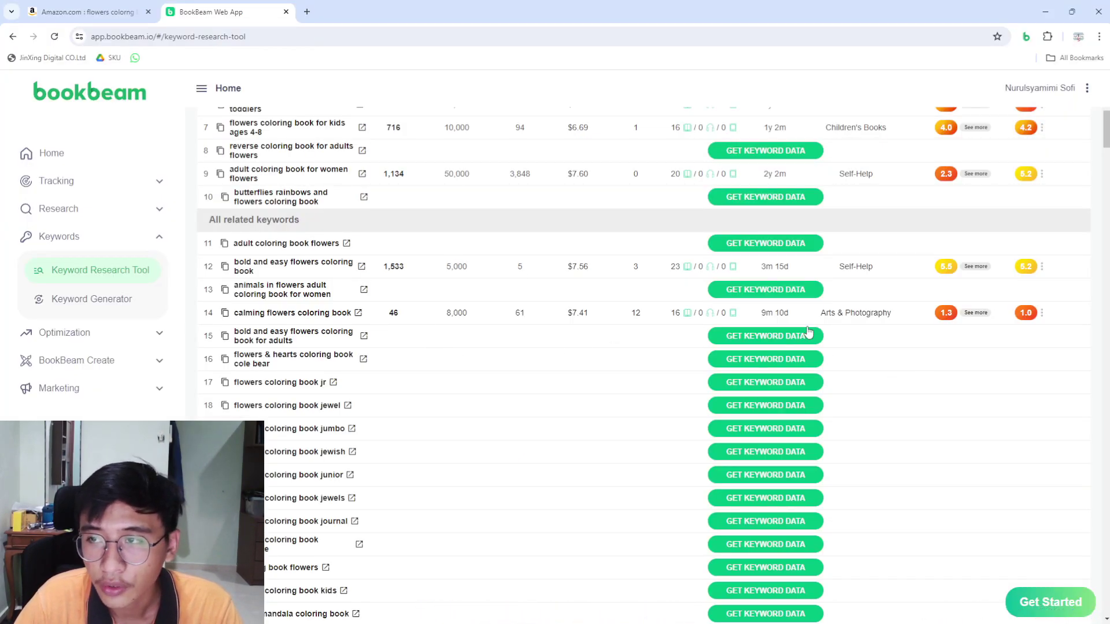
pyautogui.scroll(3, 808, 331)
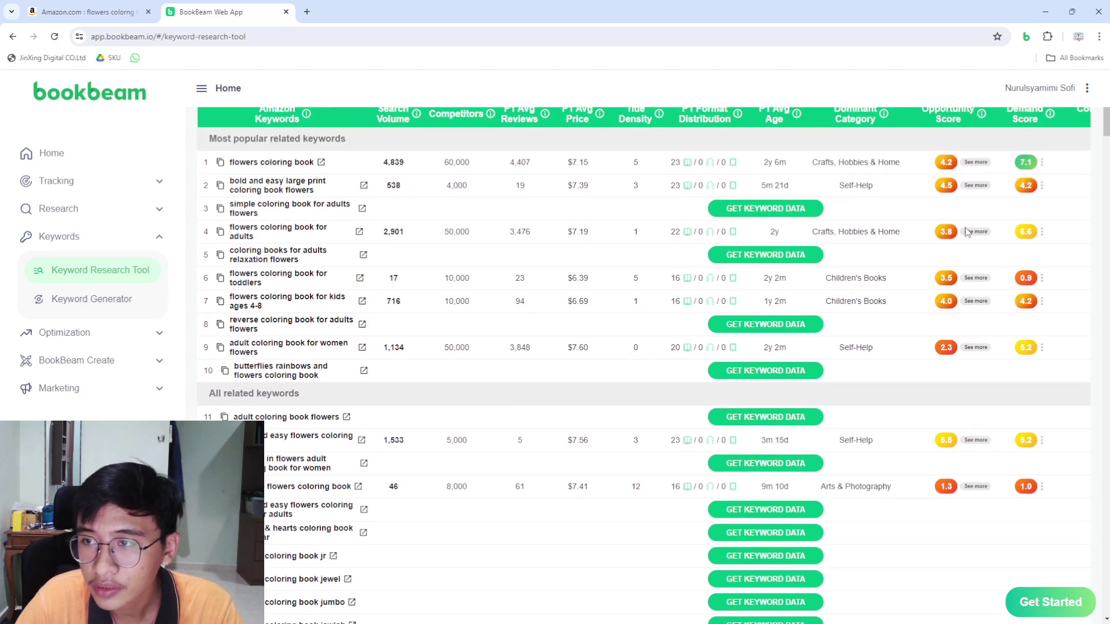
pyautogui.moveTo(956, 235)
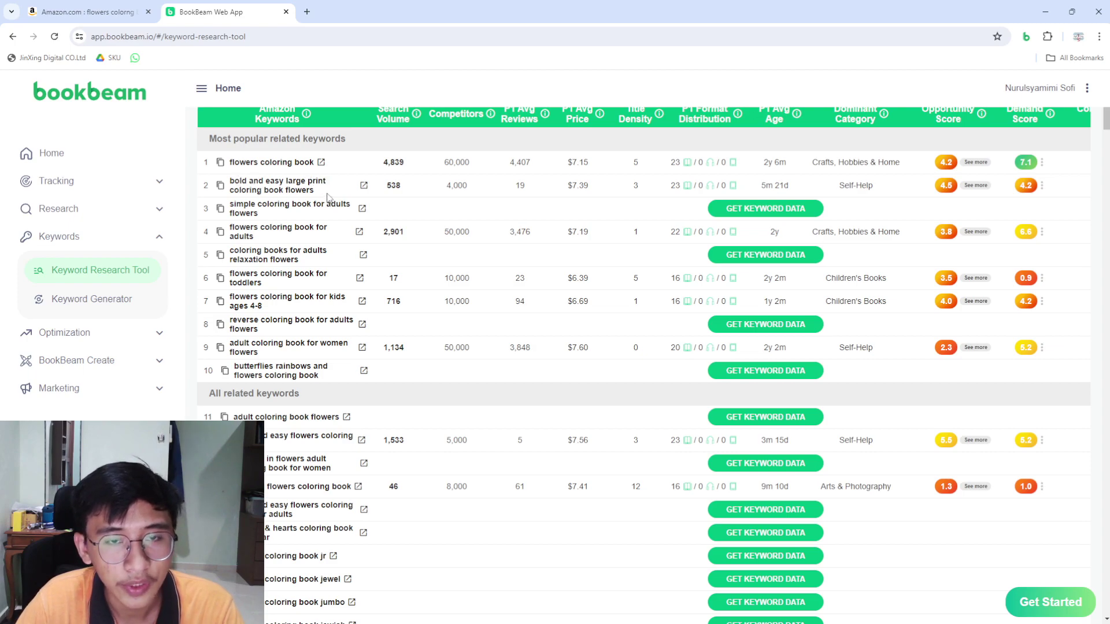
pyautogui.moveTo(328, 198); pyautogui.dragTo(290, 193)
pyautogui.scroll(1, 424, 202)
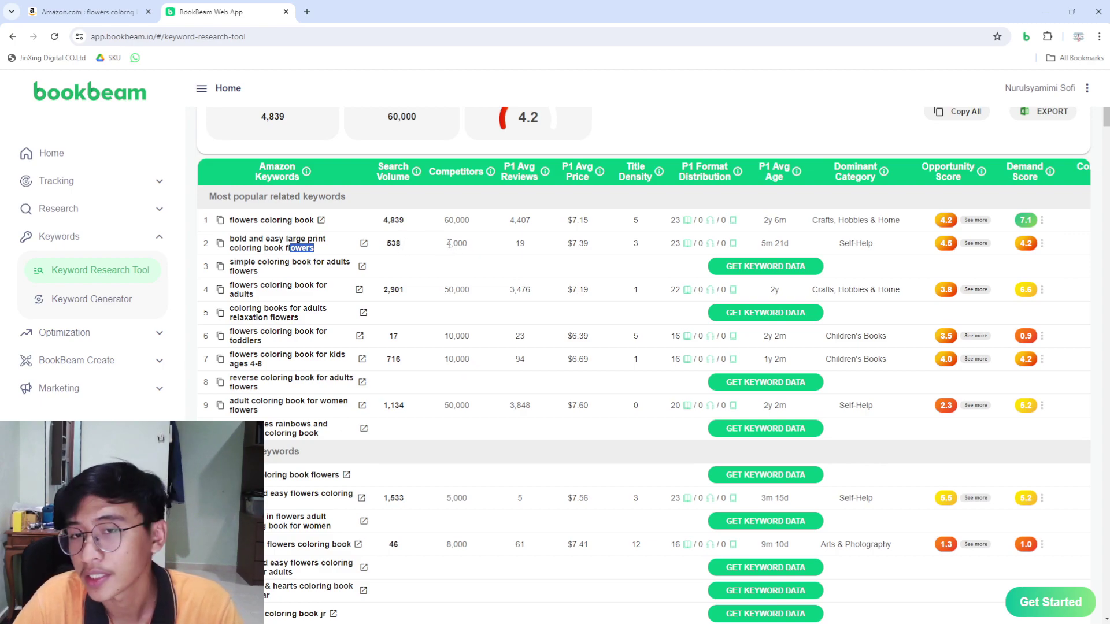
pyautogui.moveTo(468, 244); pyautogui.dragTo(452, 243)
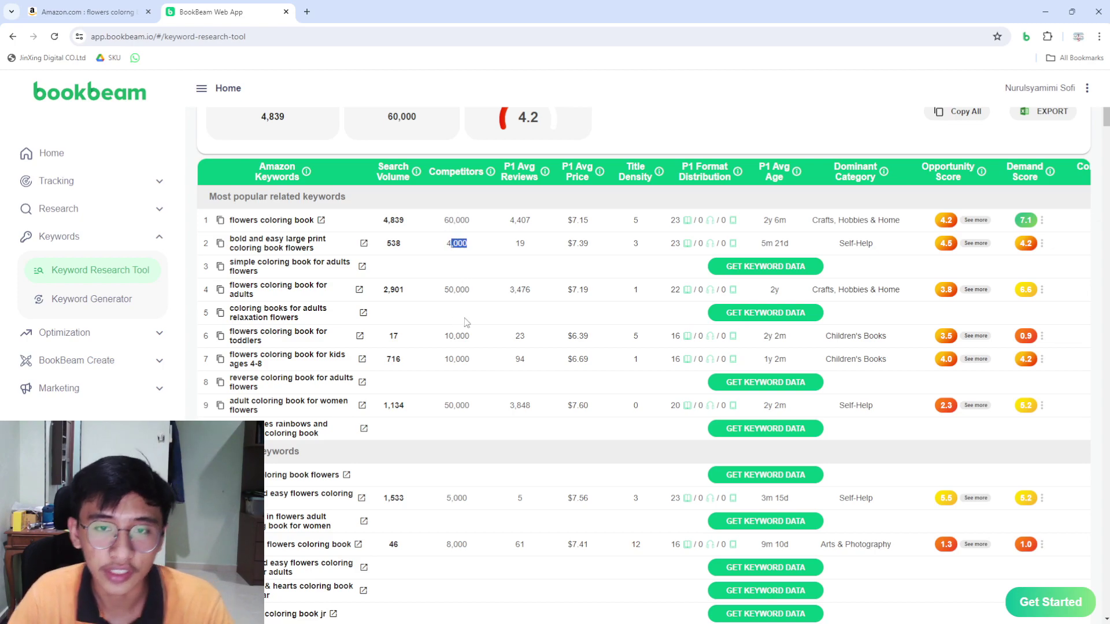
# Step: Copy "bold and easy large print coloring book flowers" and paste it into the KDP keyword field directly below the first one in Firefox
pyautogui.click(221, 246)
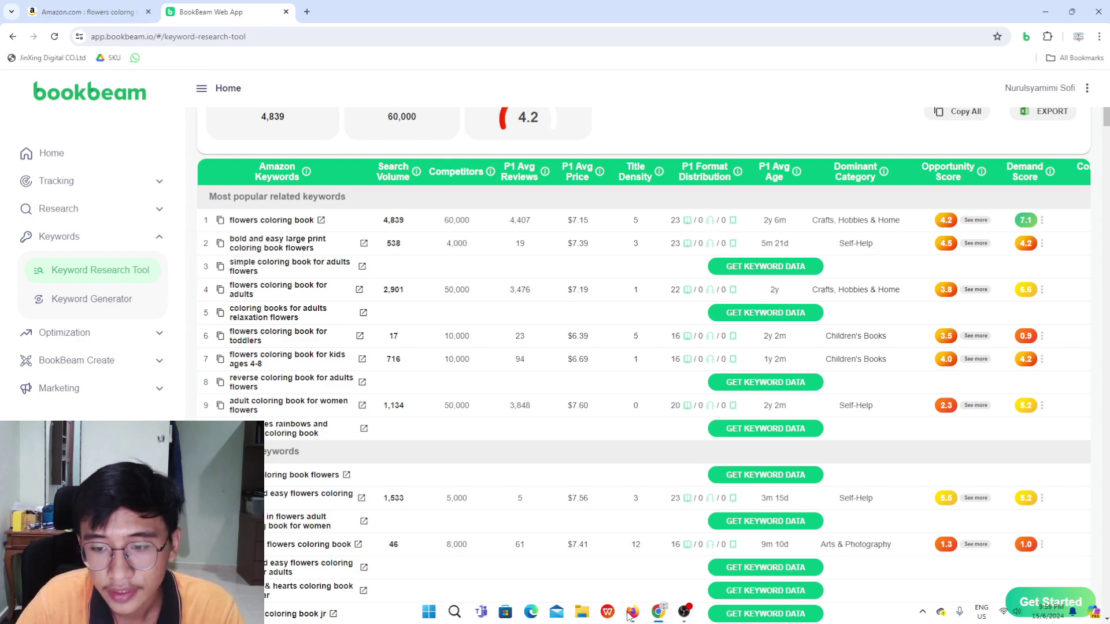
pyautogui.click(631, 613)
pyautogui.click(476, 280)
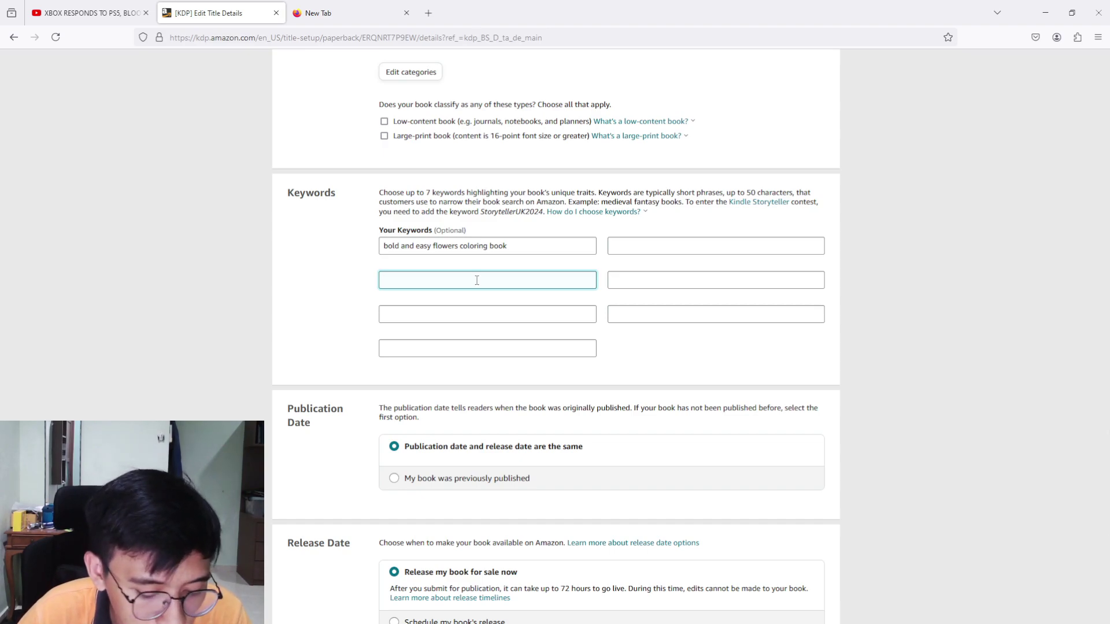
pyautogui.hotkey('ctrl', 'v')
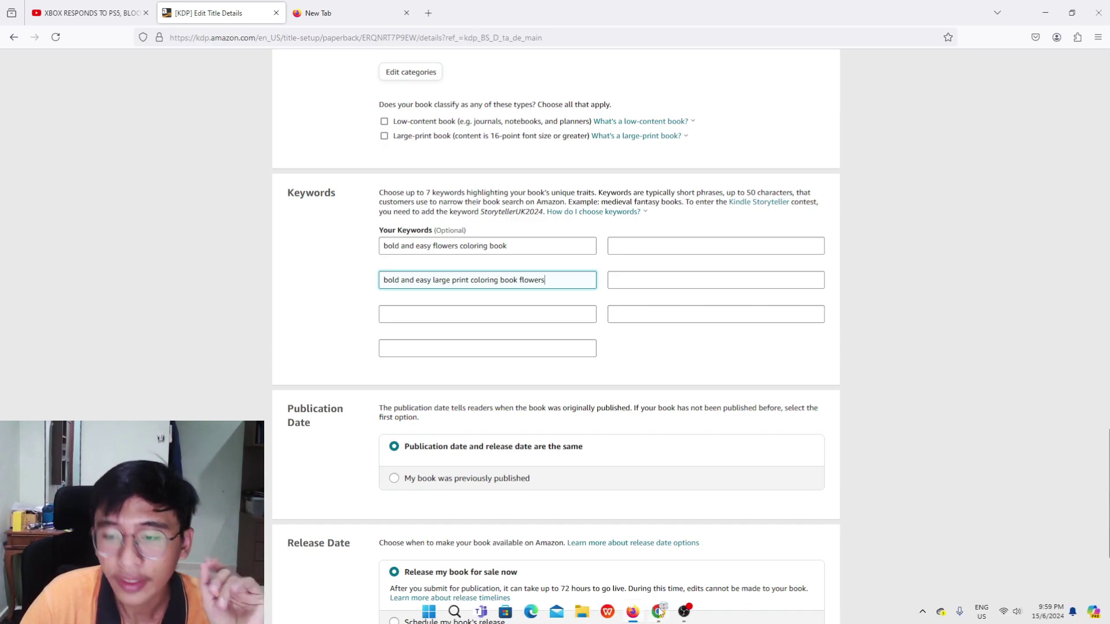
# Step: Go back to the Amazon page in Chrome and search for "flowers coloring book"
pyautogui.click(661, 613)
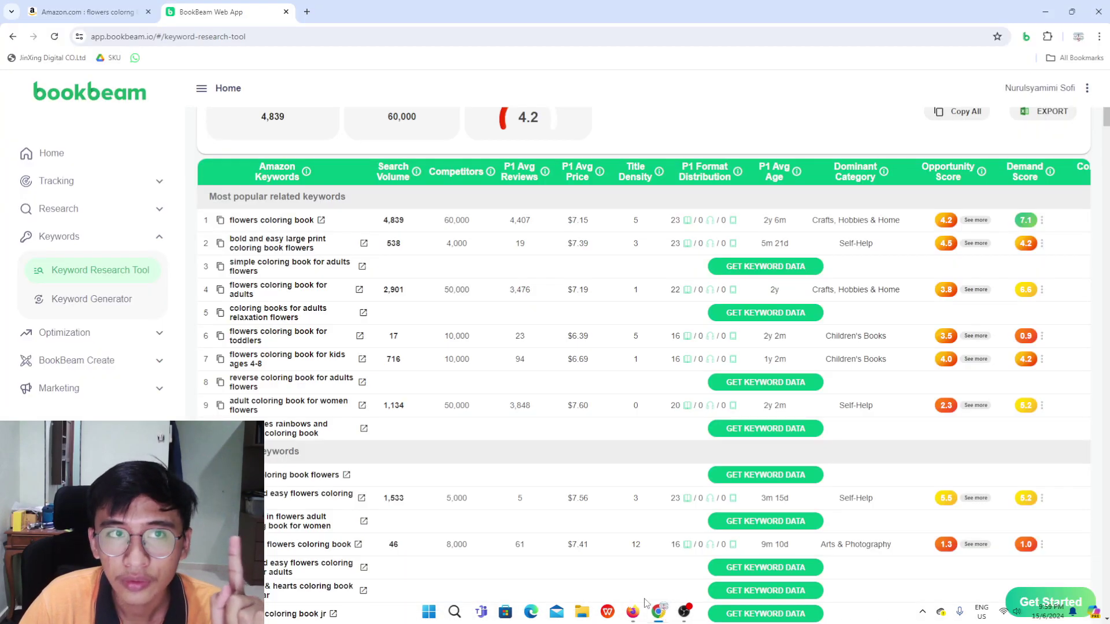
pyautogui.click(87, 11)
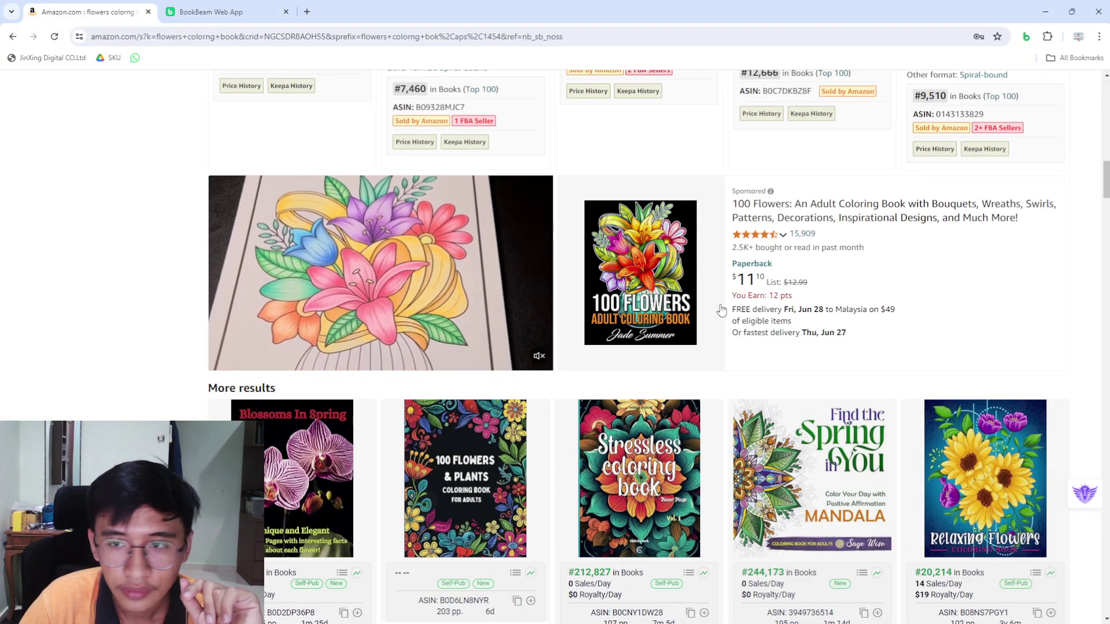
pyautogui.scroll(5, 1038, 347)
pyautogui.scroll(8, 1038, 347)
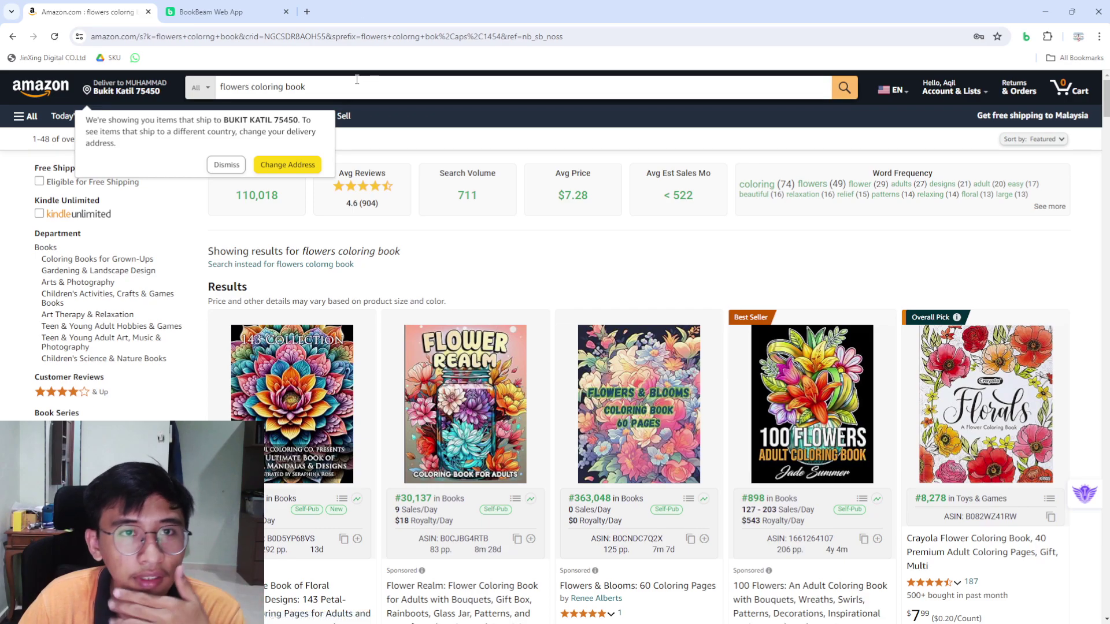
pyautogui.doubleClick(295, 87)
pyautogui.tripleClick(270, 90)
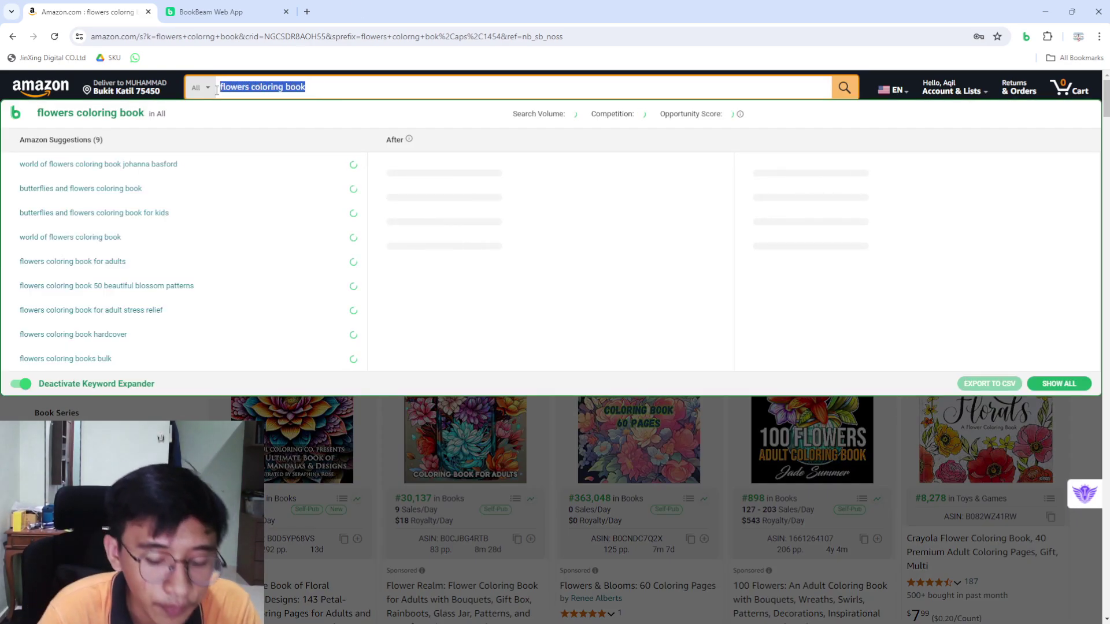
pyautogui.write('flowers')
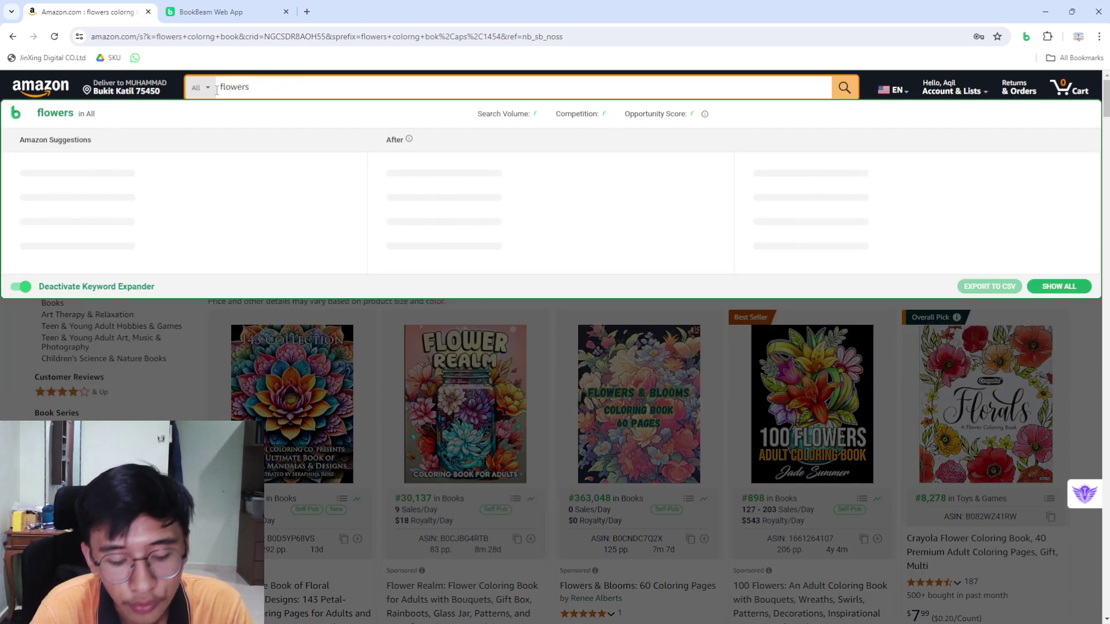
pyautogui.write(' coloring')
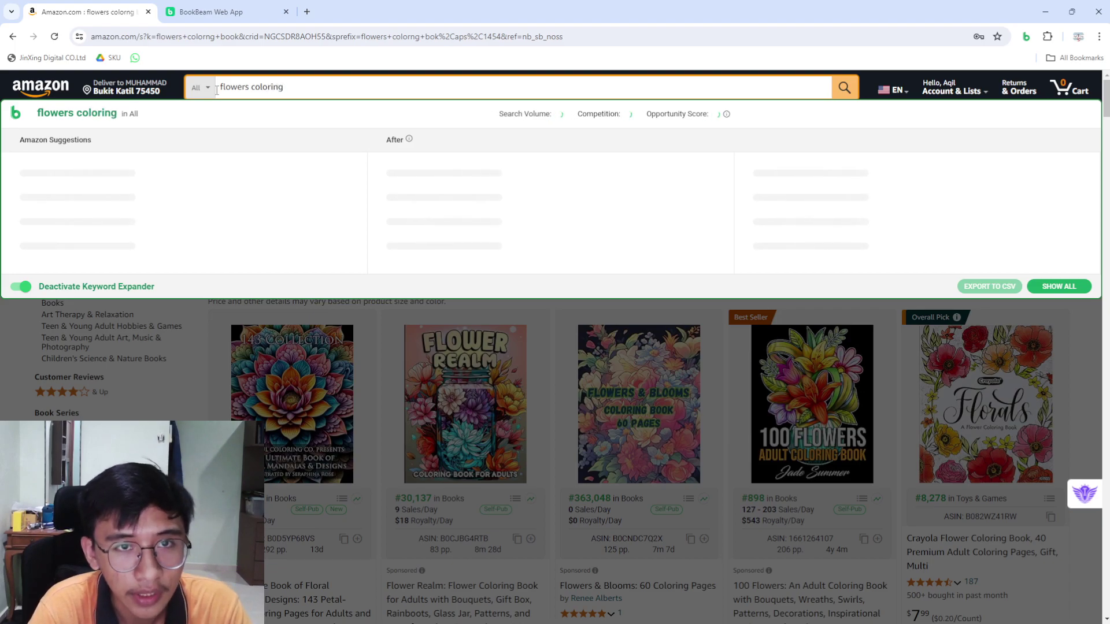
pyautogui.write(' book')
pyautogui.press('Return')
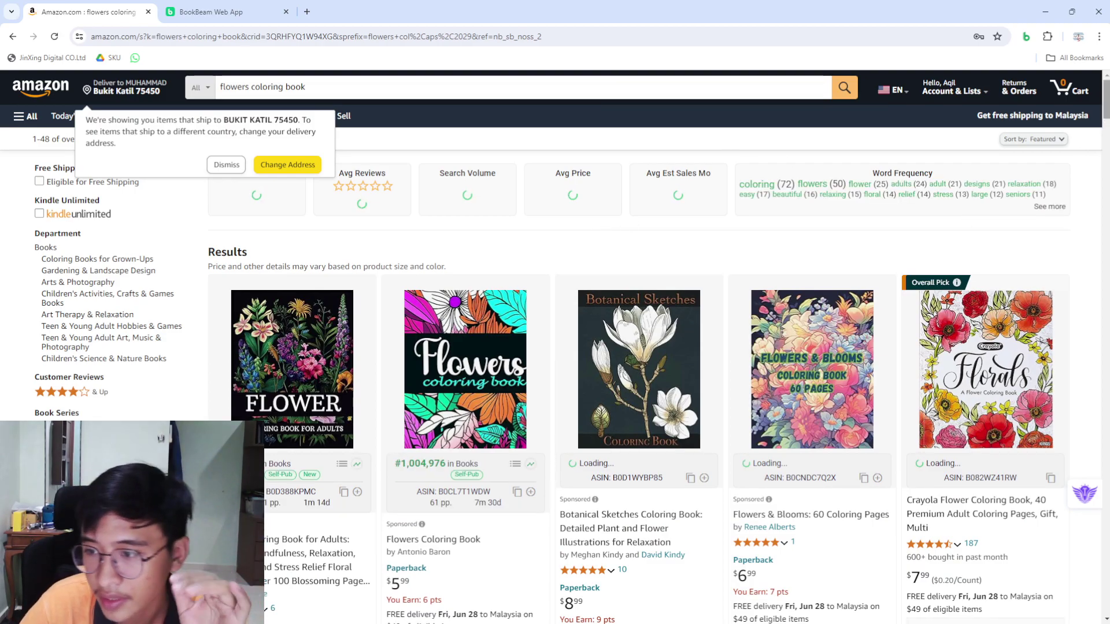
# Step: Browse the Amazon results and their book titles for alternative flower coloring book keyword ideas
pyautogui.scroll(-15, 636, 347)
pyautogui.scroll(8, 636, 347)
pyautogui.scroll(-5, 395, 300)
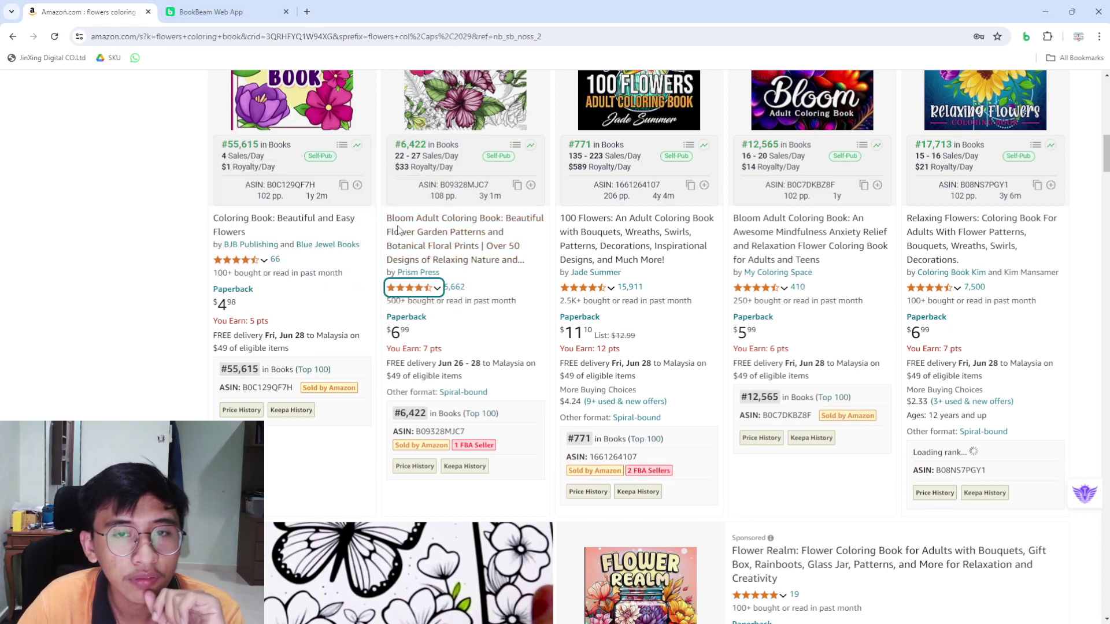
pyautogui.scroll(1, 396, 229)
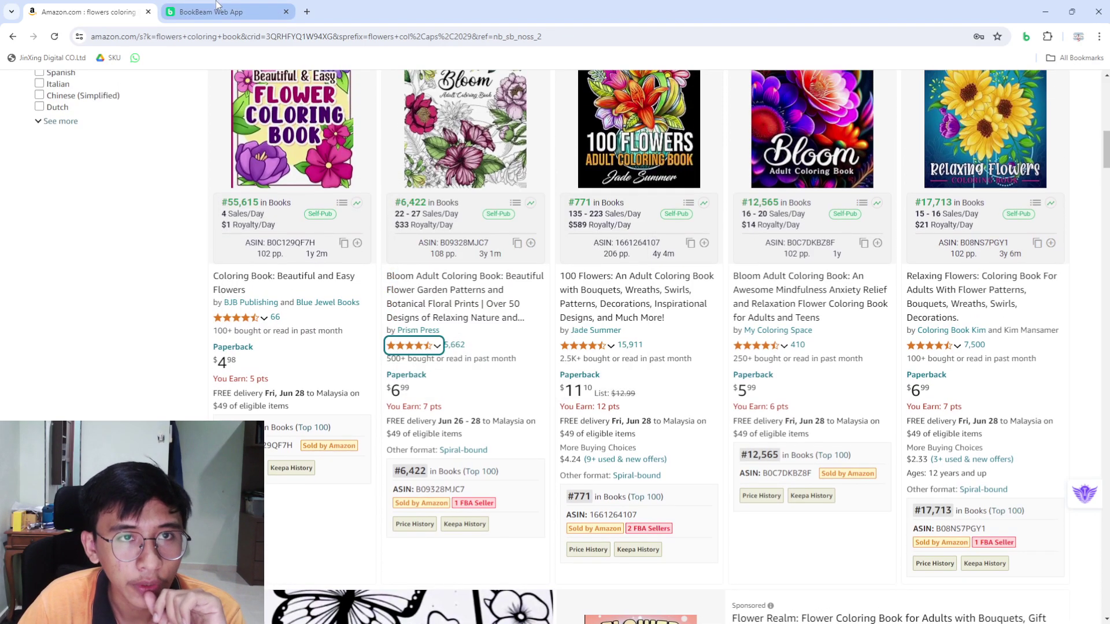
# Step: Switch to BookBeam's Keyword Research Tool and search for "bloom coloring book"
pyautogui.click(218, 7)
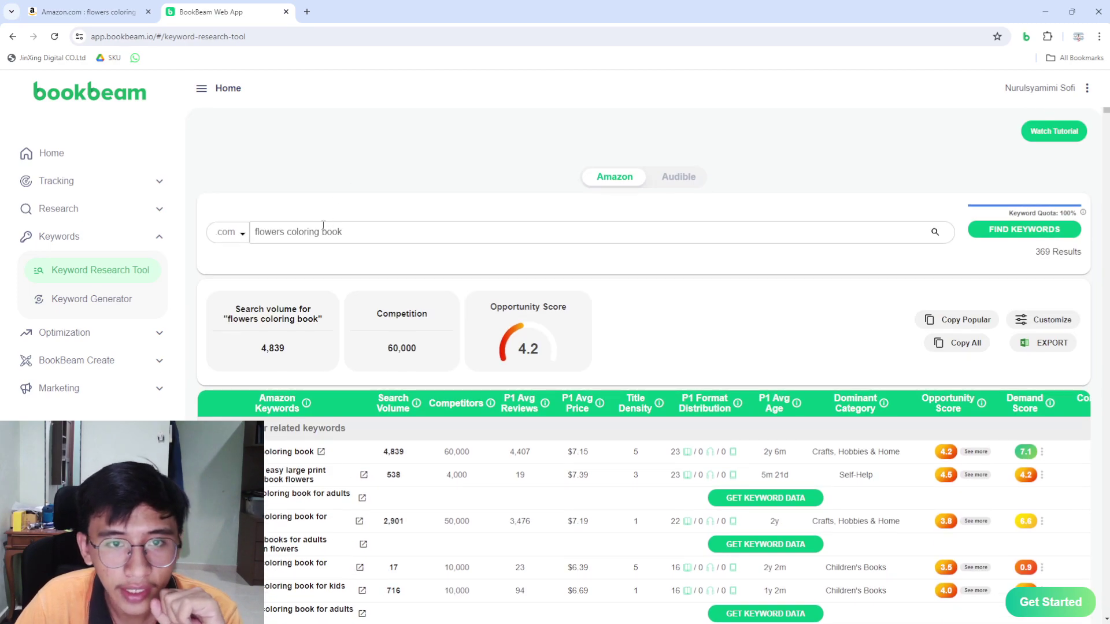
pyautogui.click(323, 226)
pyautogui.moveTo(290, 232); pyautogui.dragTo(224, 225)
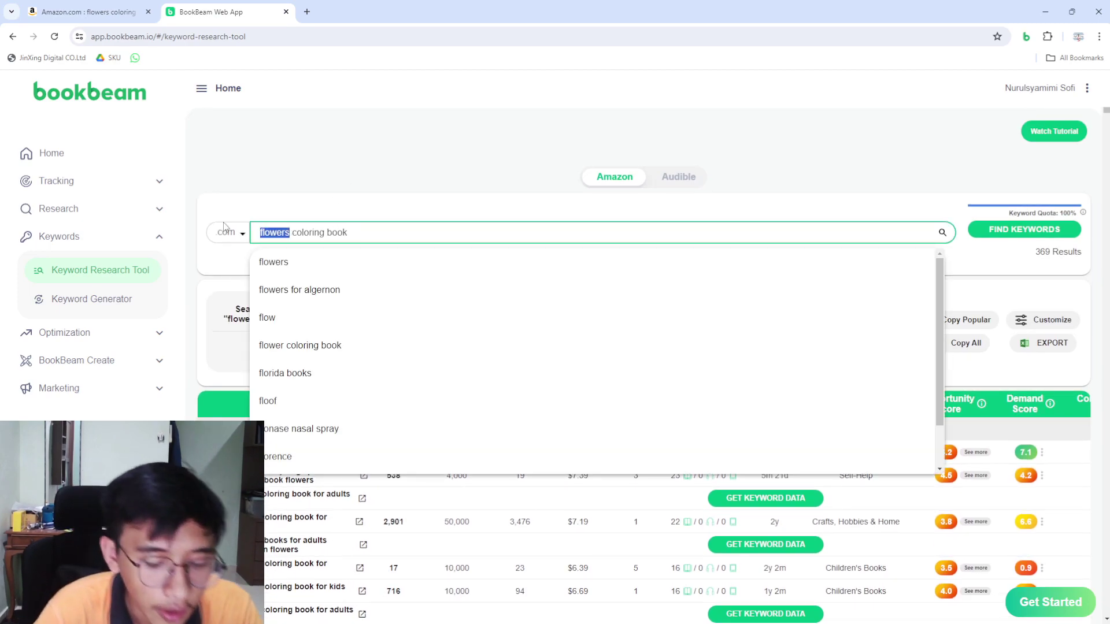
pyautogui.write('bloom')
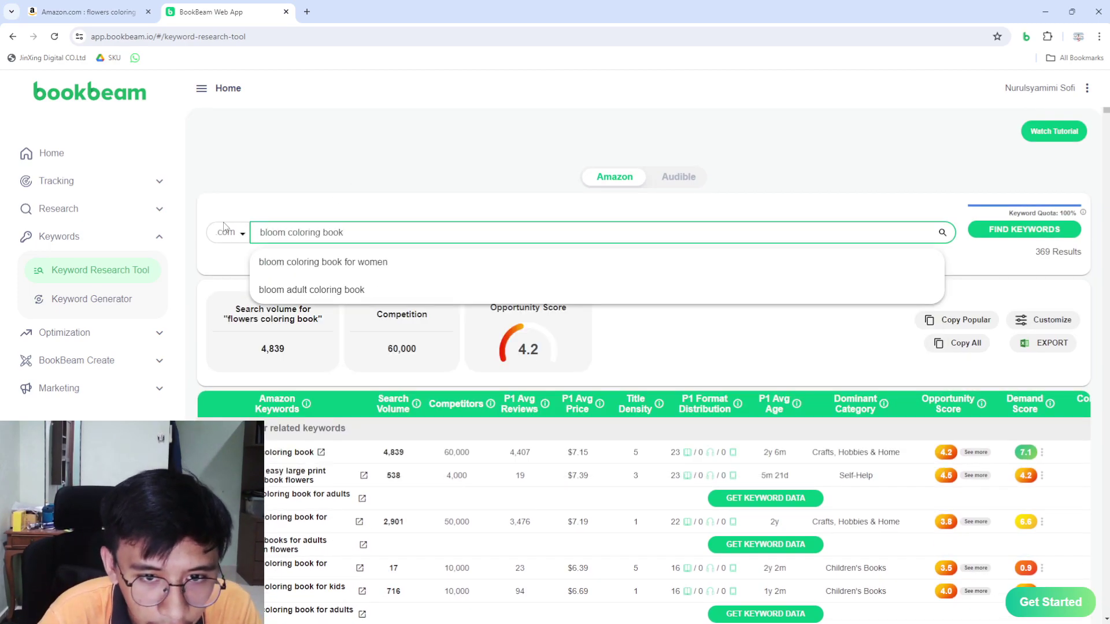
pyautogui.press('Return')
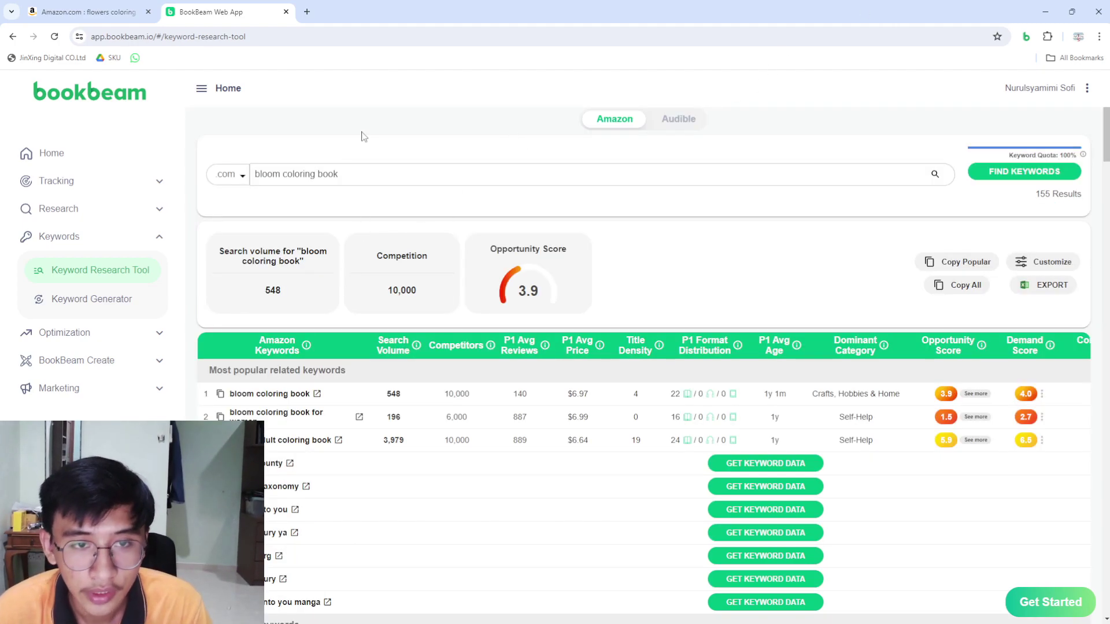
# Step: Examine the search volume and competition for "bloom coloring book" and the opportunity and demand scores of "bloom adult coloring book"
pyautogui.doubleClick(266, 291)
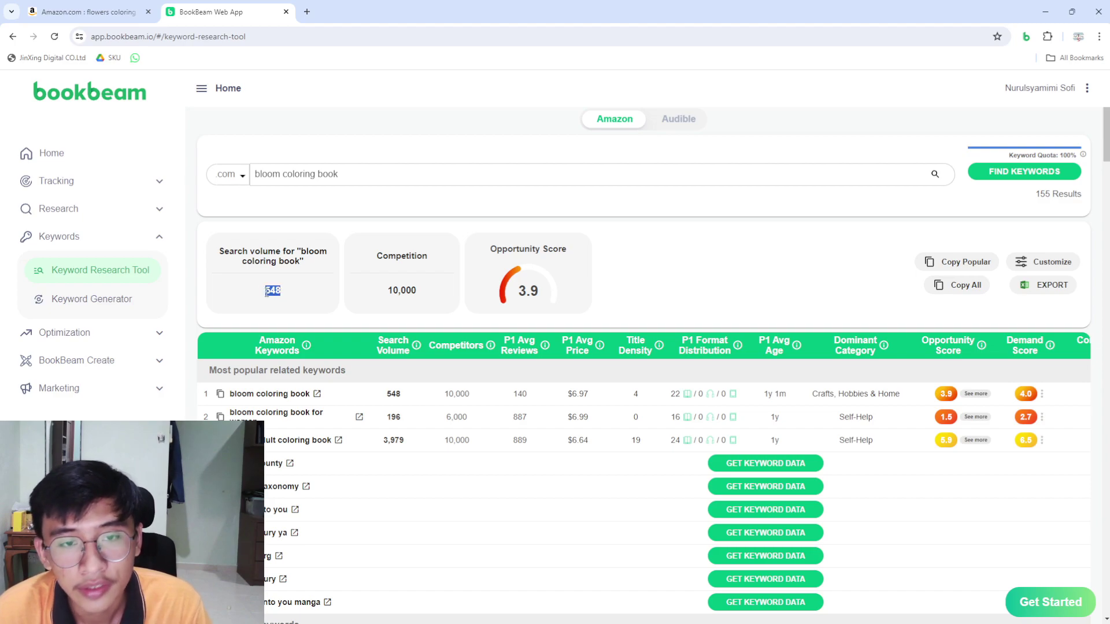
pyautogui.doubleClick(390, 290)
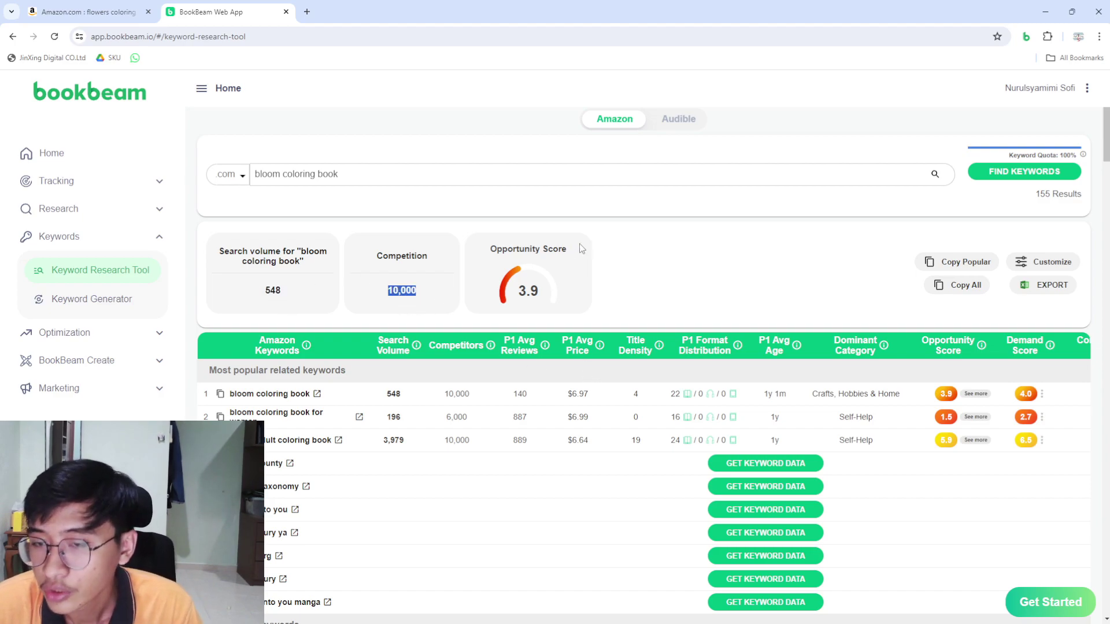
pyautogui.scroll(-3, 579, 244)
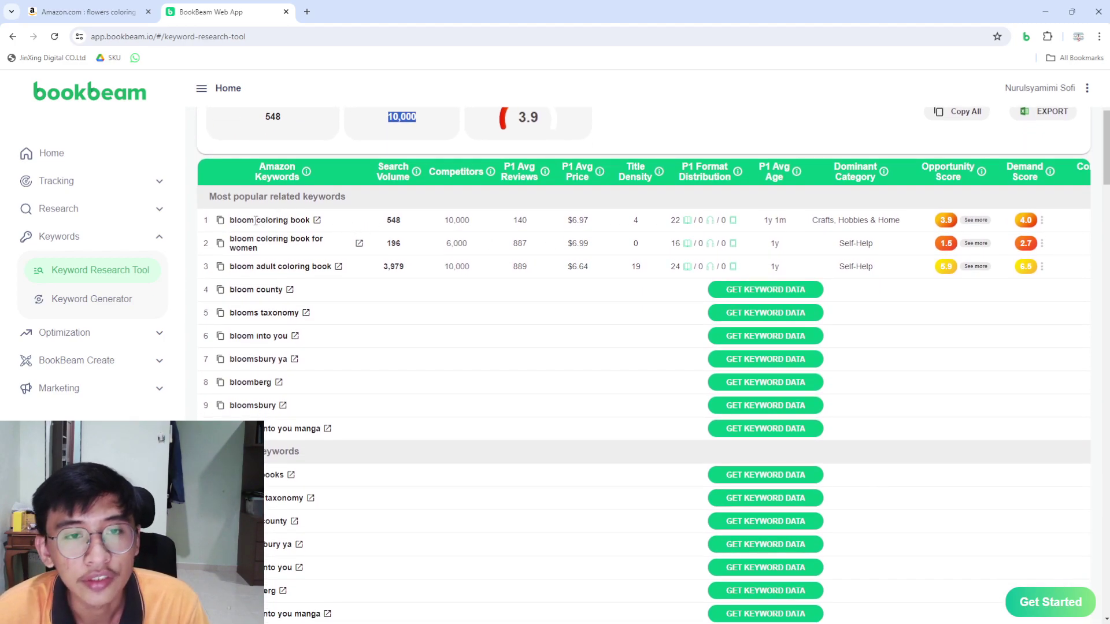
pyautogui.moveTo(231, 223); pyautogui.dragTo(250, 242)
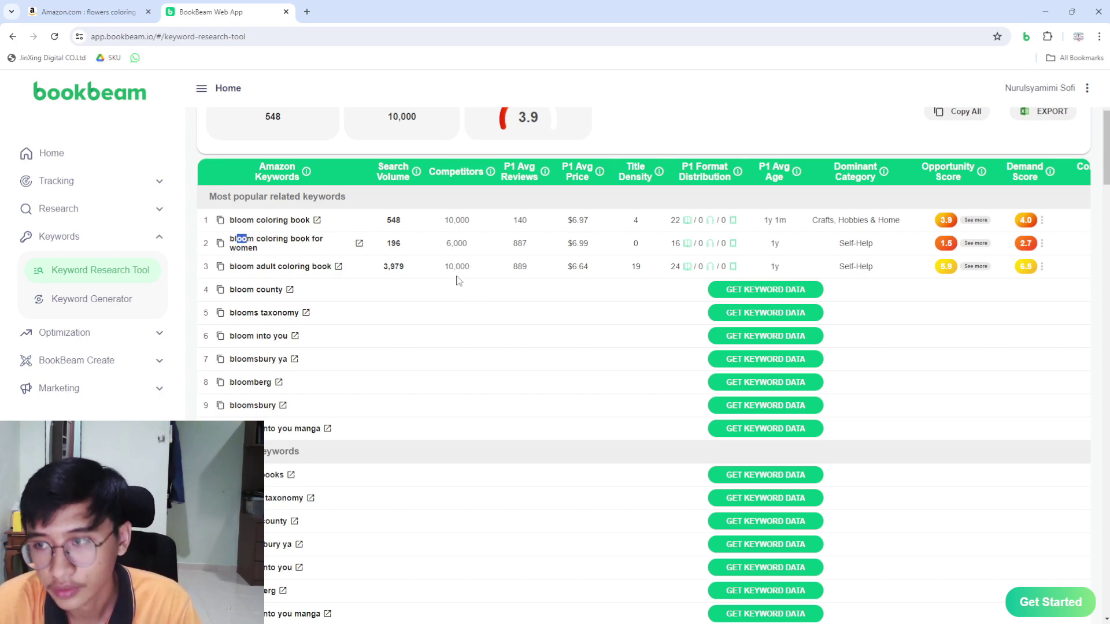
pyautogui.moveTo(946, 267)
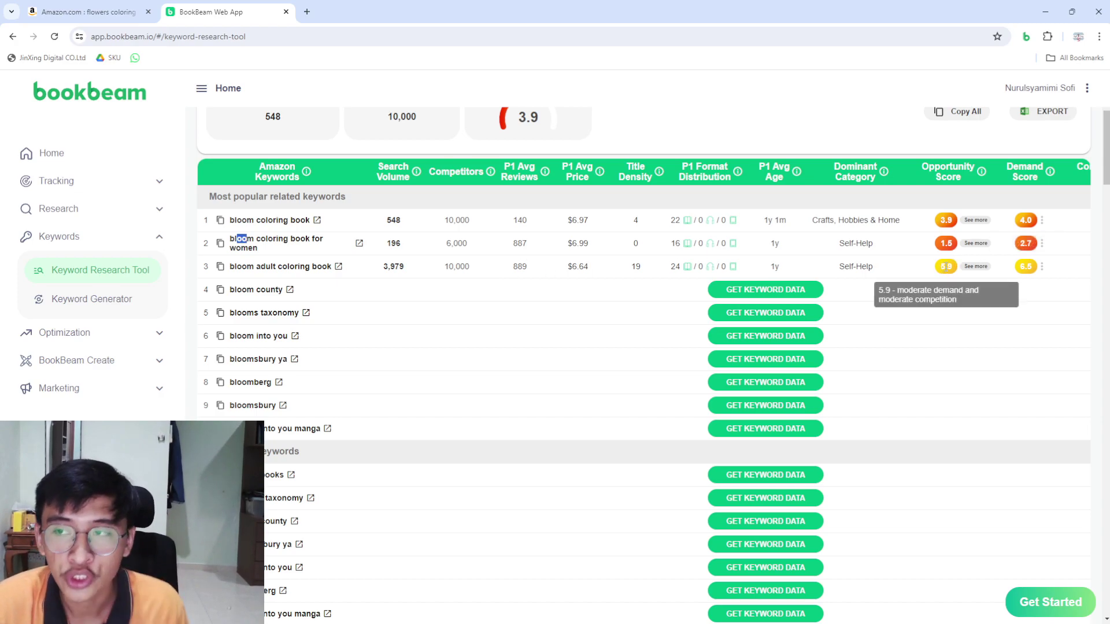
pyautogui.moveTo(1031, 271)
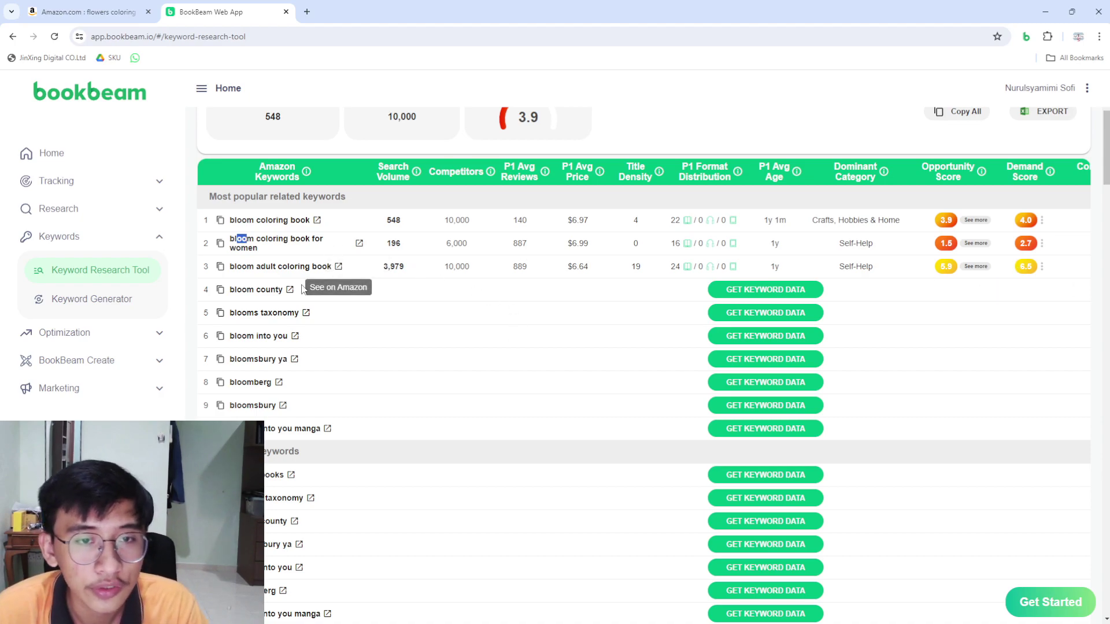
# Step: Copy "bloom adult coloring book" and paste it into the KDP keyword field below "bold and easy large print coloring book flowers" in Firefox
pyautogui.click(220, 267)
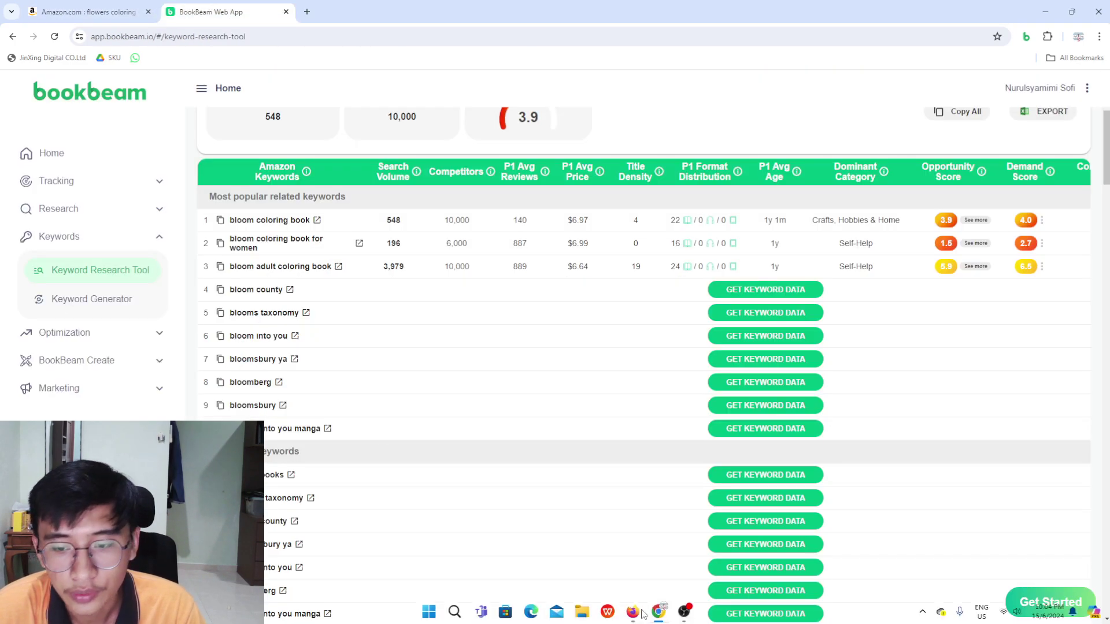
pyautogui.click(635, 613)
pyautogui.click(455, 311)
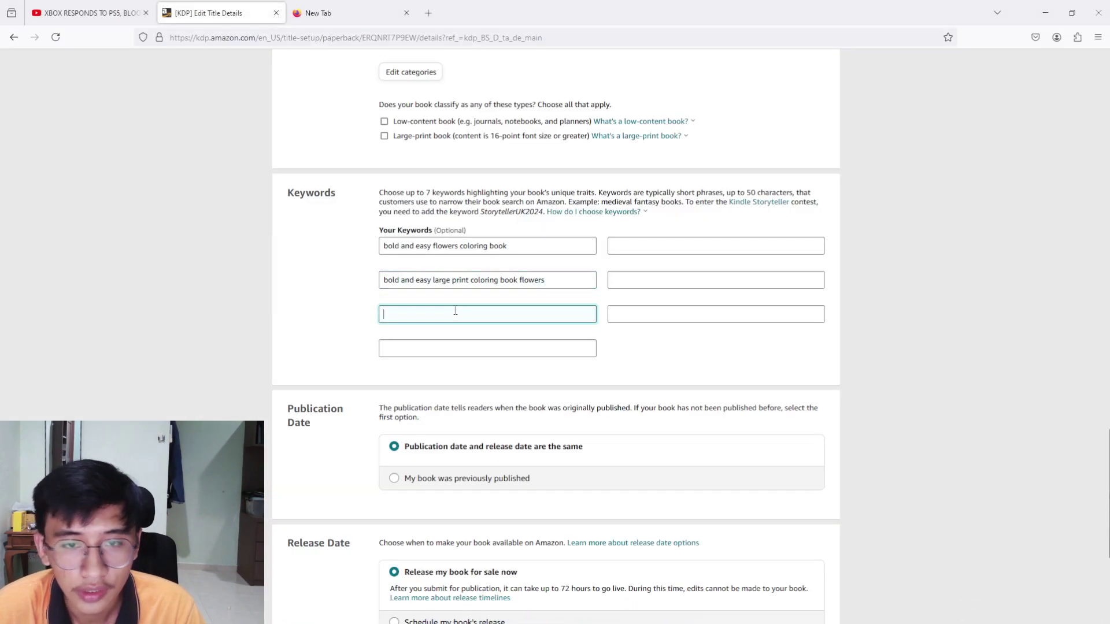
pyautogui.hotkey('ctrl', 'v')
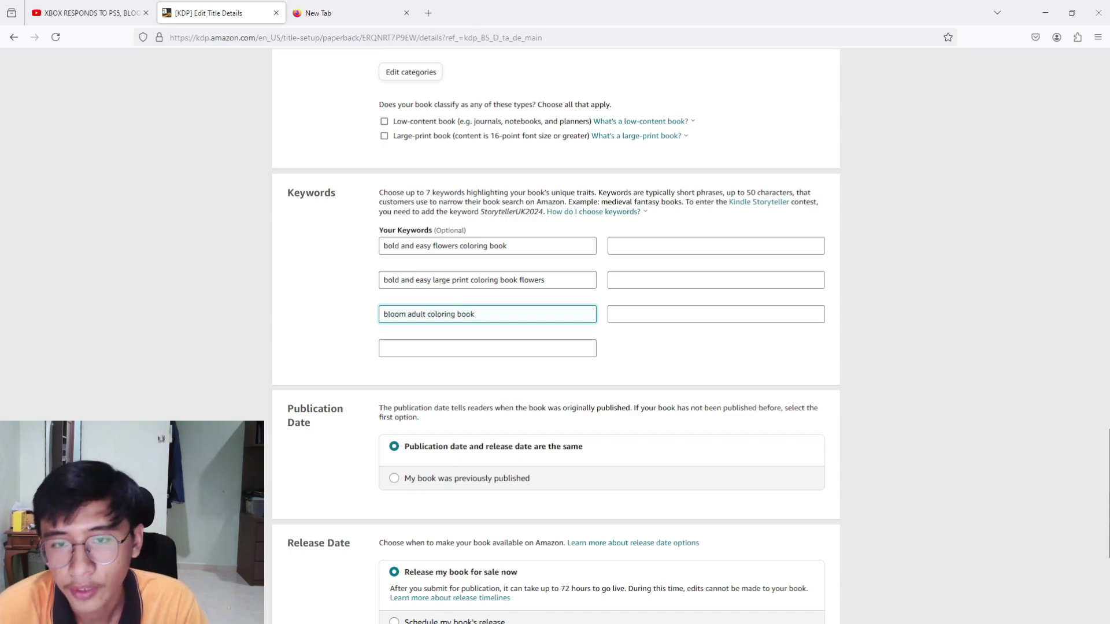
# Step: Switch to Chrome and browse the Amazon flowers coloring book results for another keyword idea among the book covers
pyautogui.click(659, 612)
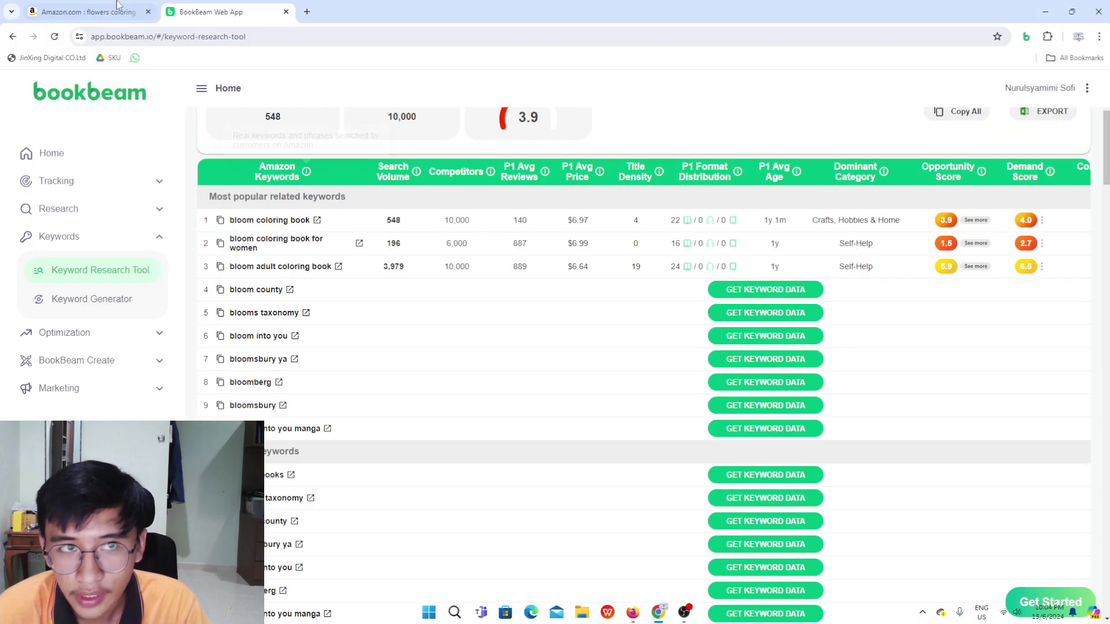
pyautogui.click(87, 11)
pyautogui.moveTo(683, 140)
pyautogui.scroll(8, 673, 262)
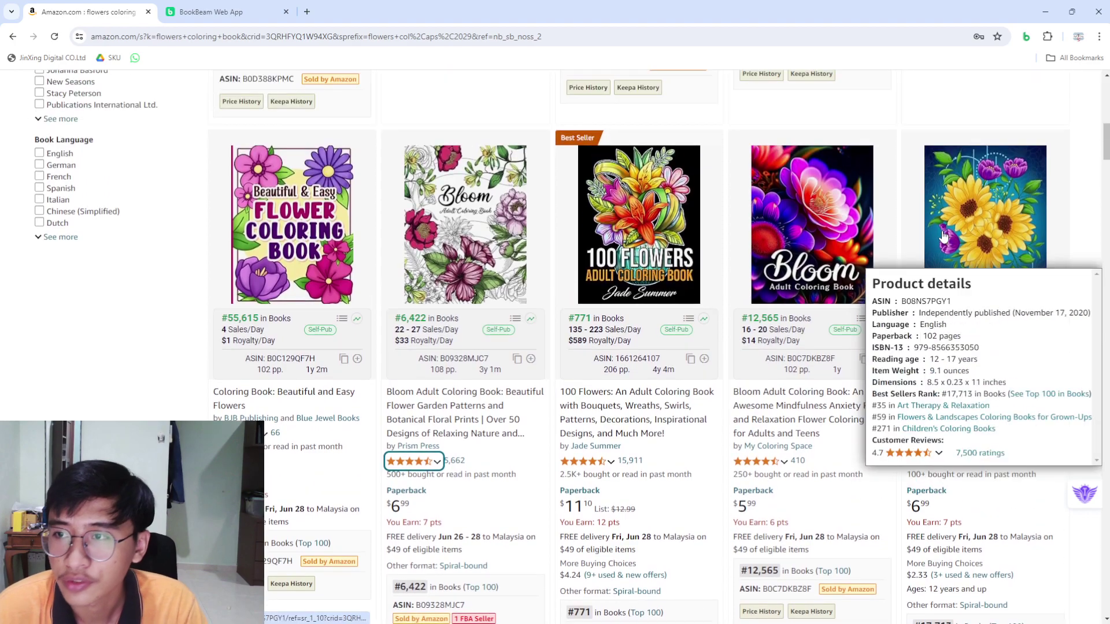
pyautogui.scroll(2, 975, 234)
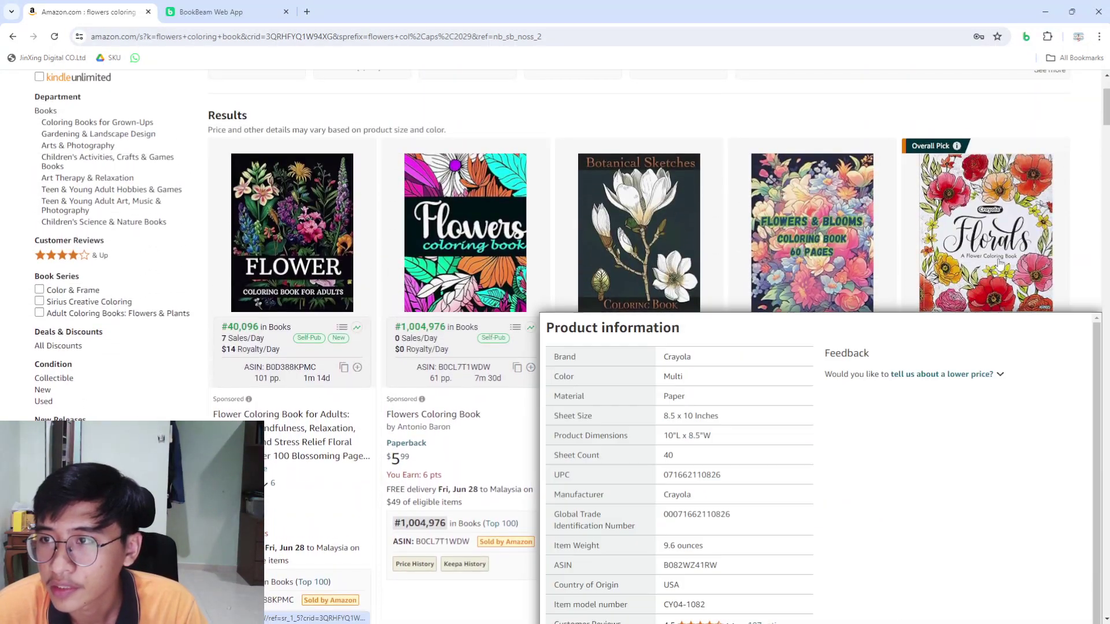
pyautogui.moveTo(1045, 264)
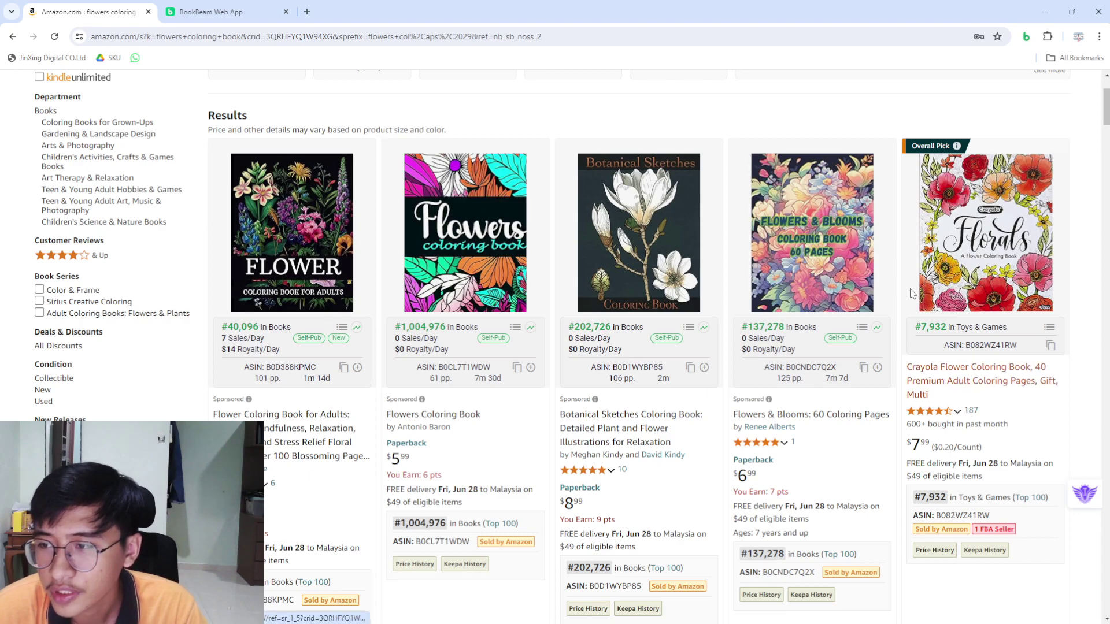
# Step: Search BookBeam's Keyword Research Tool for "florals coloring book"
pyautogui.click(194, 7)
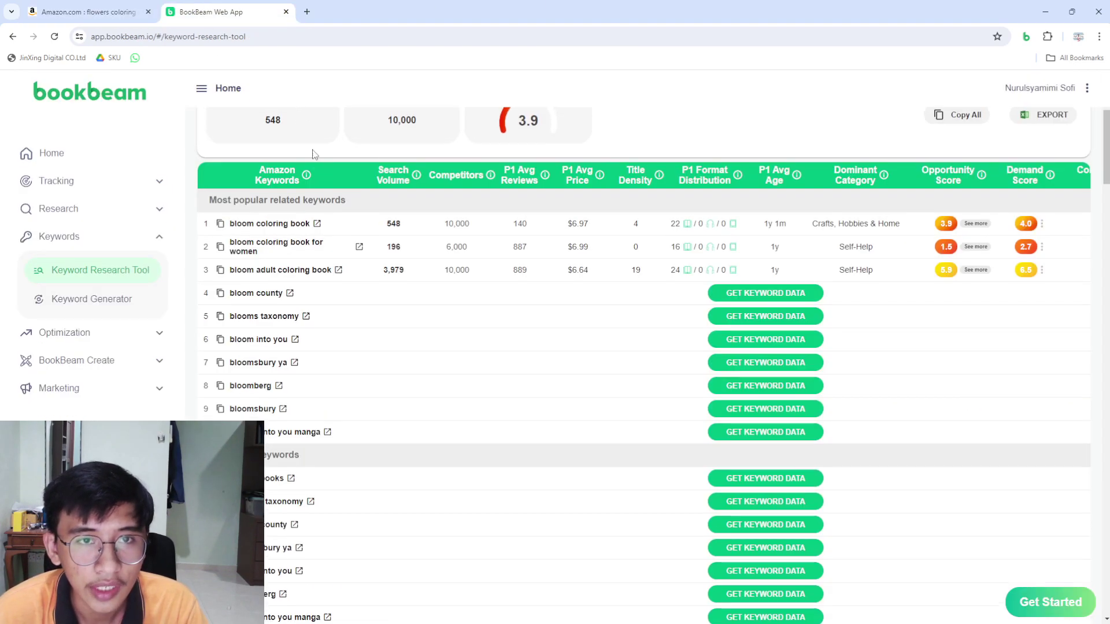
pyautogui.scroll(4, 281, 234)
pyautogui.click(281, 233)
pyautogui.moveTo(281, 234); pyautogui.dragTo(213, 234)
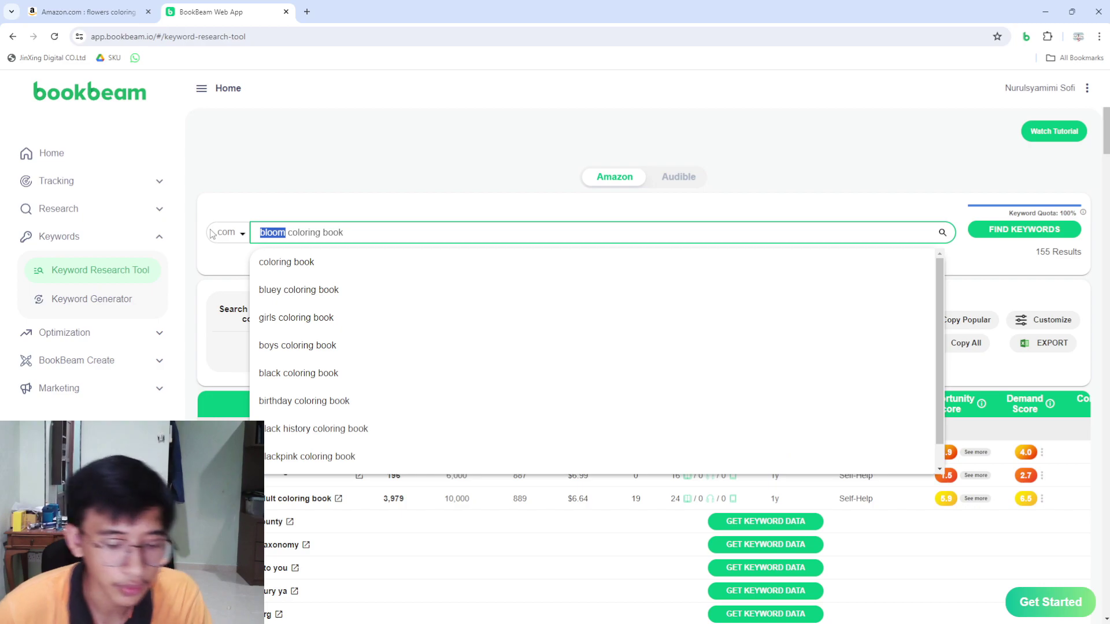
pyautogui.write('fk')
pyautogui.press('BackSpace')
pyautogui.write('lorals')
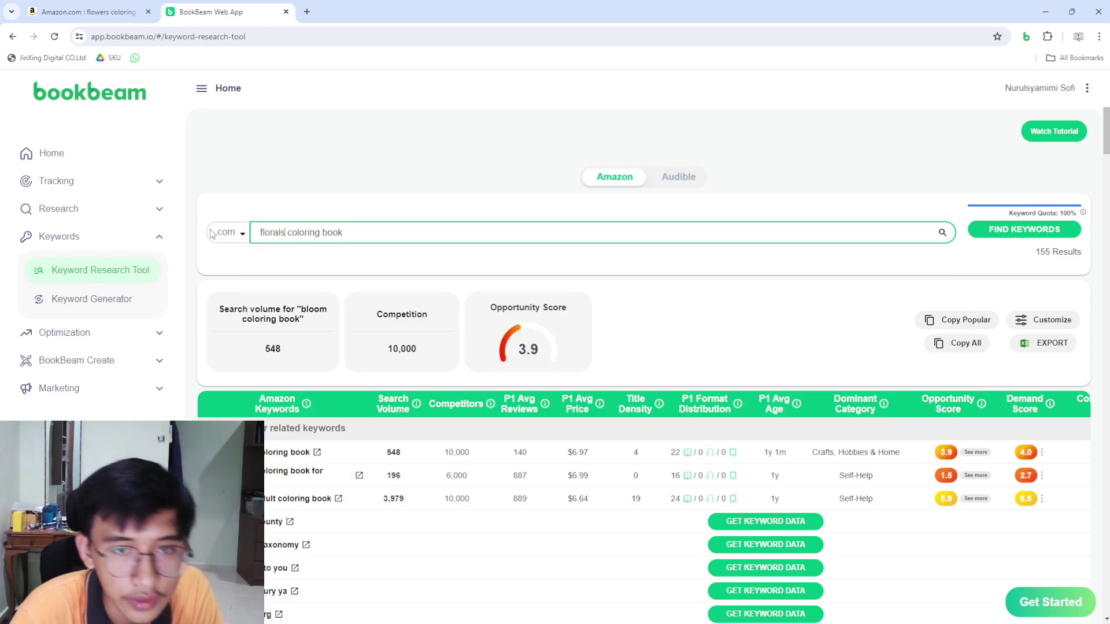
pyautogui.press('Return')
# Step: Examine the search volume and competition for "floral color" and the opportunity and demand scores of the related floral keywords
pyautogui.scroll(-1, 673, 314)
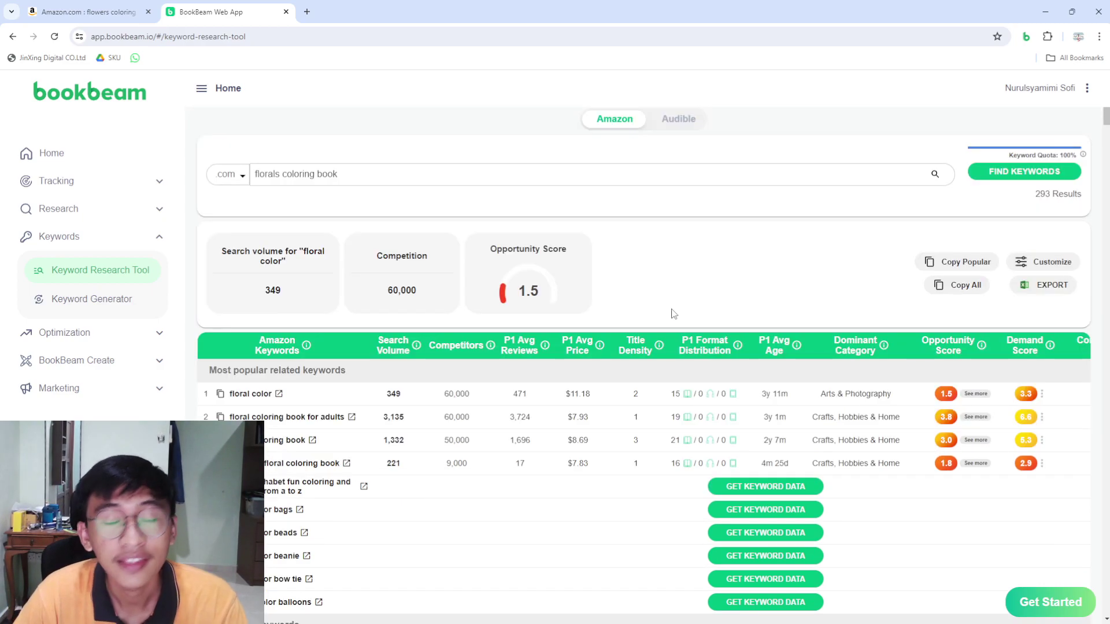
pyautogui.click(326, 175)
pyautogui.click(321, 170)
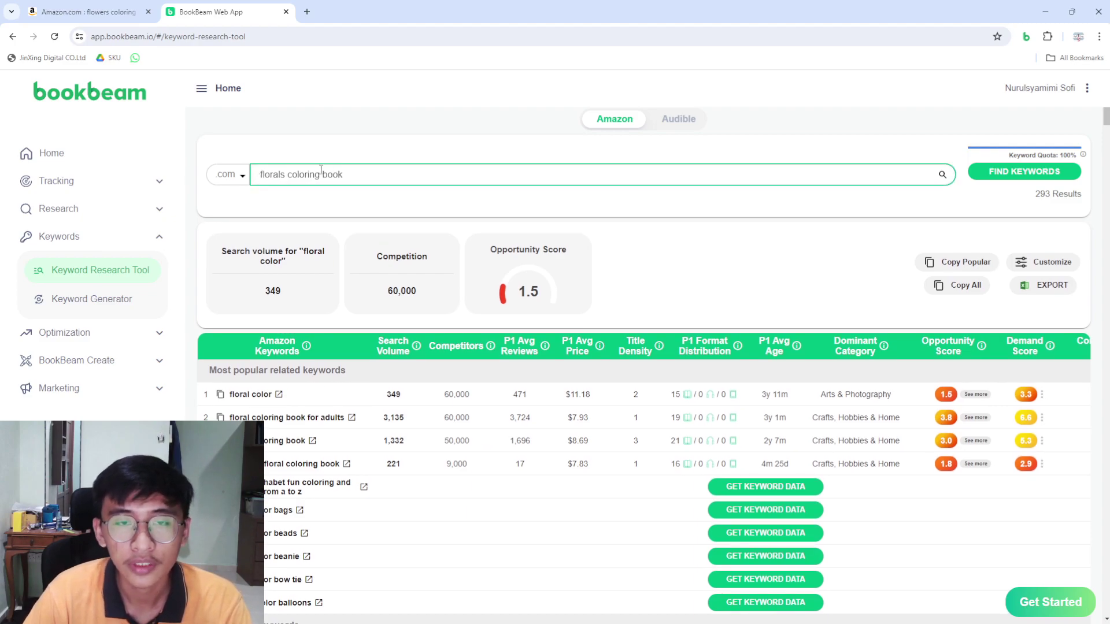
pyautogui.click(333, 203)
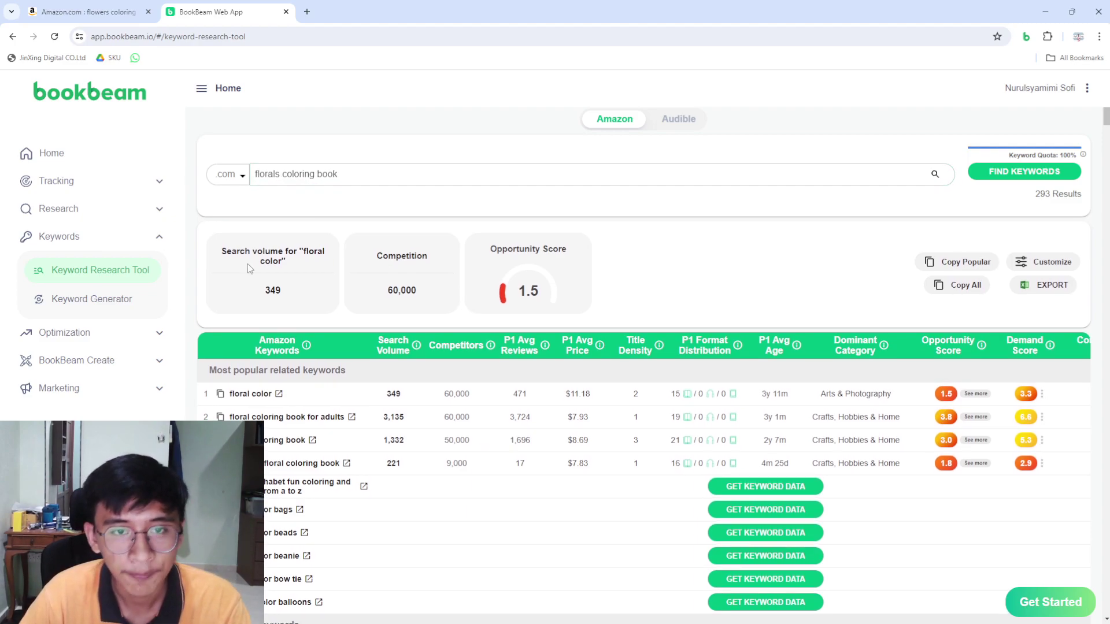
pyautogui.moveTo(267, 291); pyautogui.dragTo(281, 291)
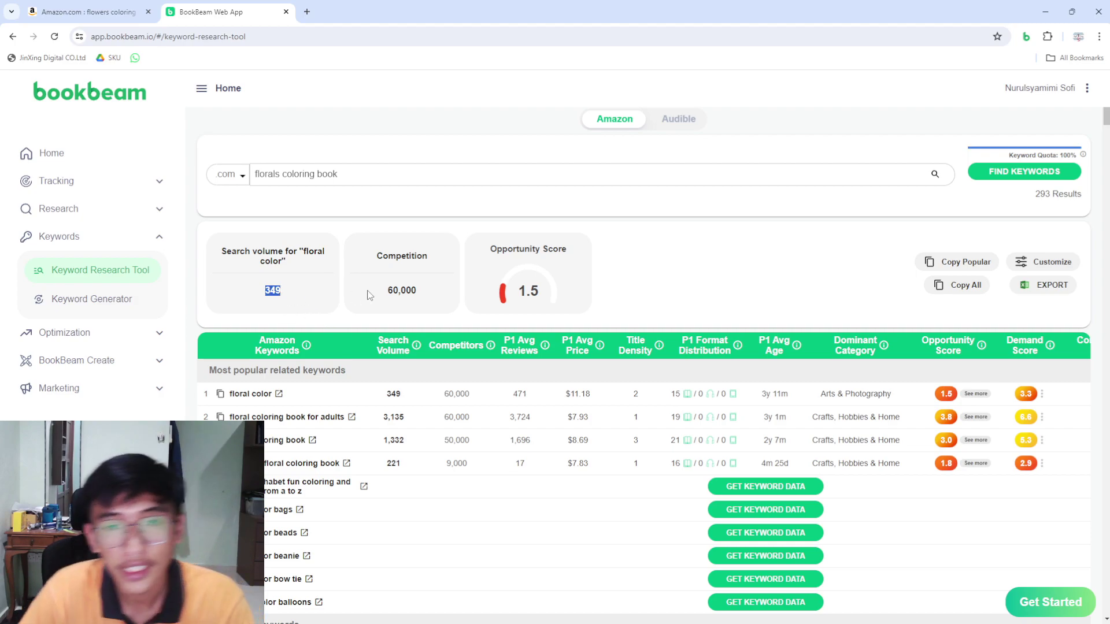
pyautogui.moveTo(416, 290); pyautogui.dragTo(388, 294)
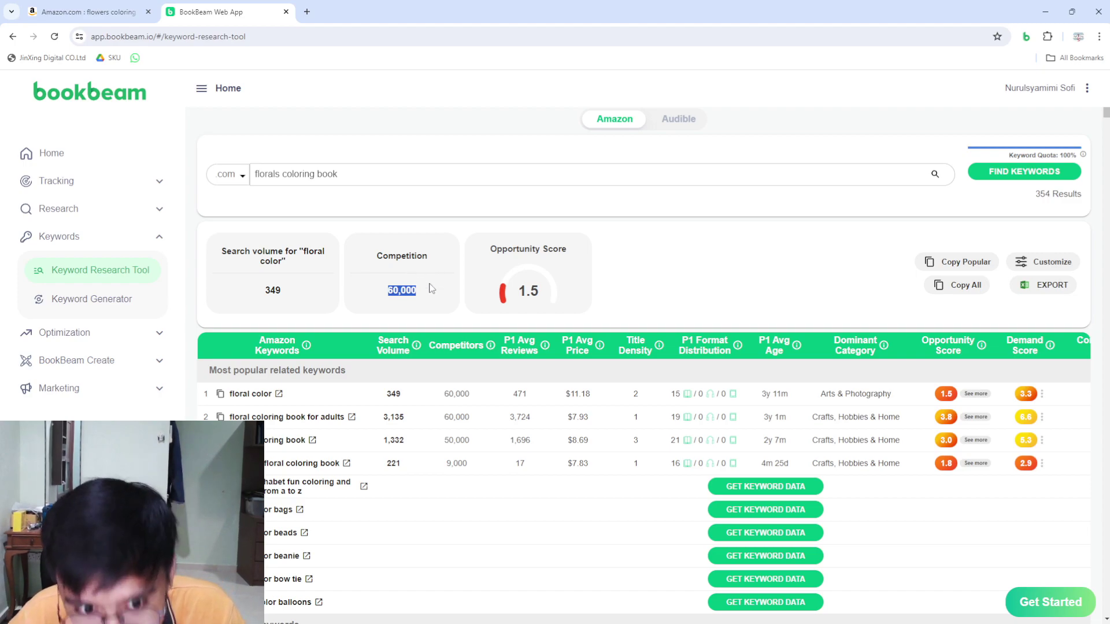
pyautogui.scroll(-1, 457, 330)
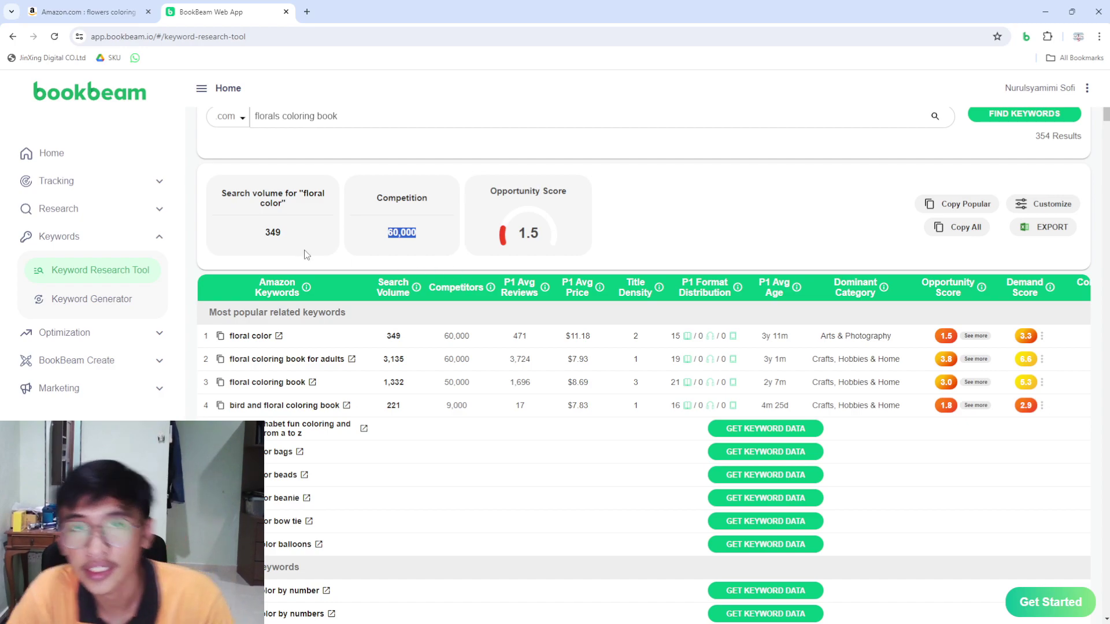
pyautogui.scroll(-1, 306, 250)
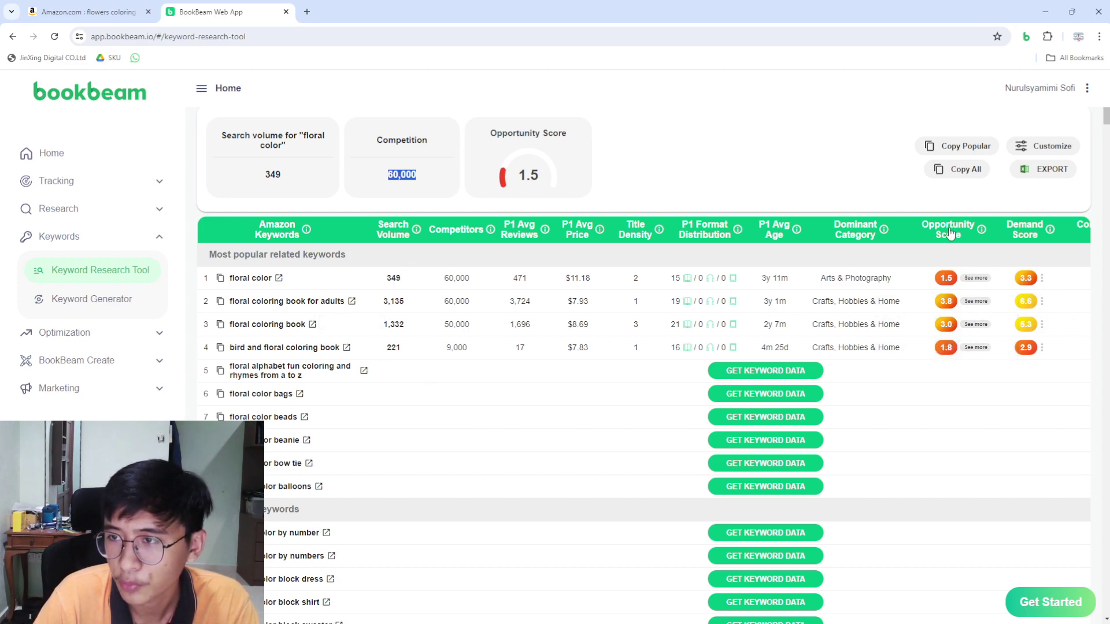
pyautogui.moveTo(940, 313)
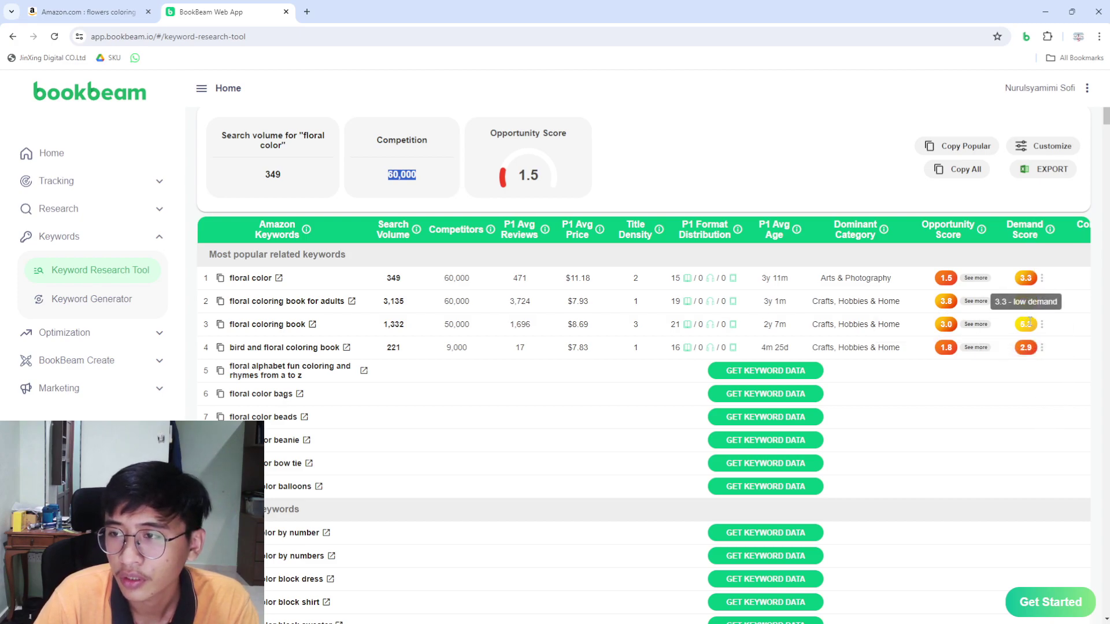
pyautogui.moveTo(1028, 318)
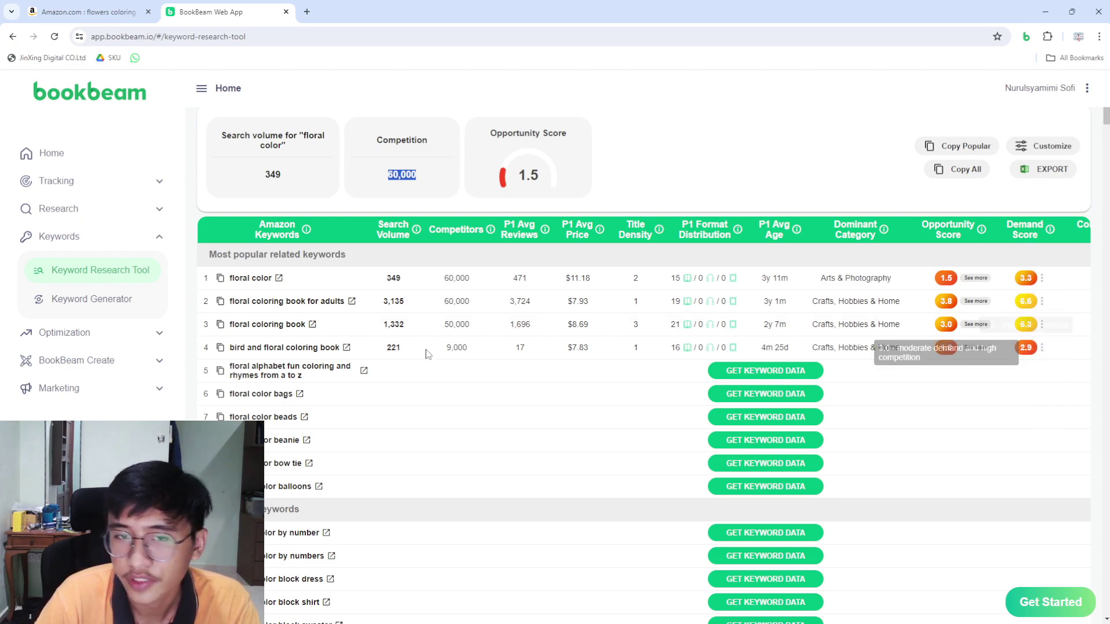
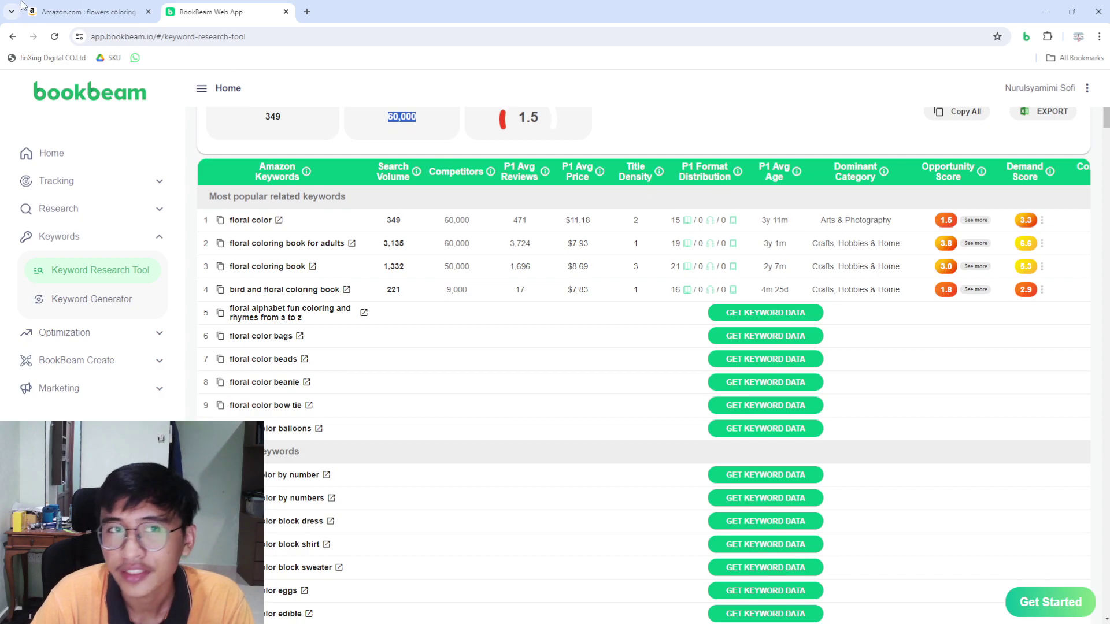
# Step: Return to the Amazon results and look through further flower coloring book titles for a new keyword idea
pyautogui.hotkey('ctrl', 'shift', 'Tab')
pyautogui.moveTo(829, 369)
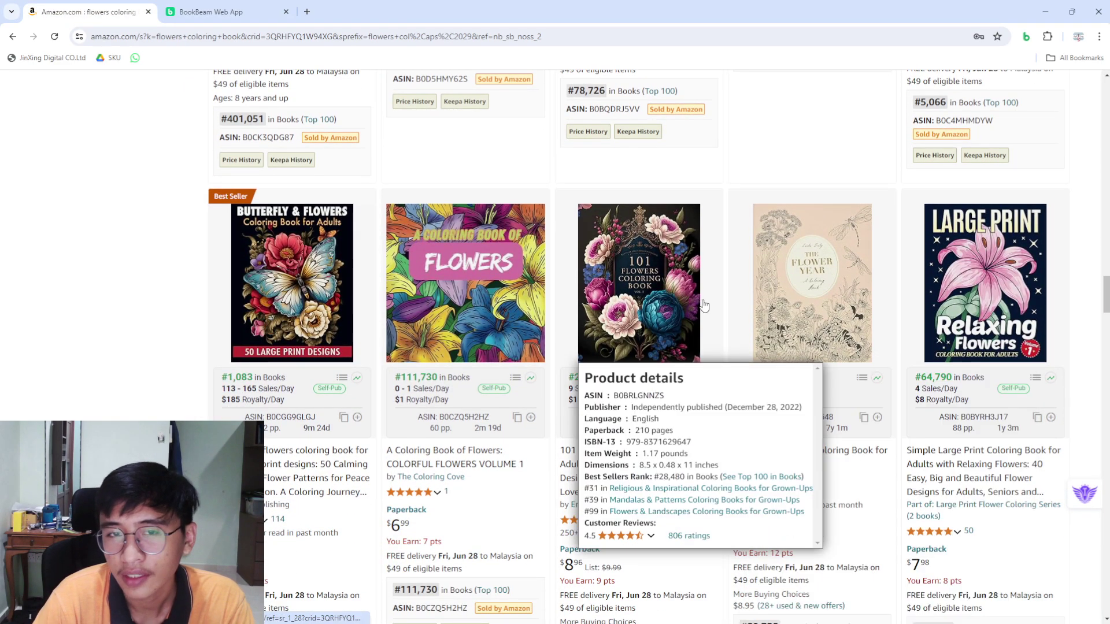
pyautogui.scroll(-1, 558, 395)
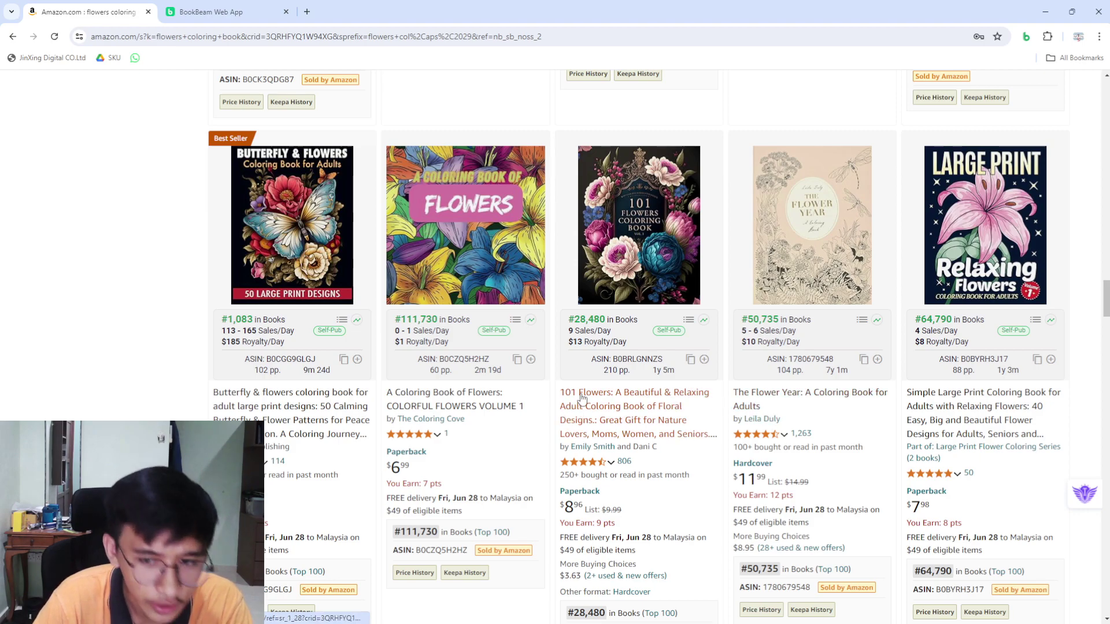
# Step: Search BookBeam's Keyword Research Tool for "101 flowers coloring book"
pyautogui.click(226, 12)
pyautogui.scroll(4, 298, 137)
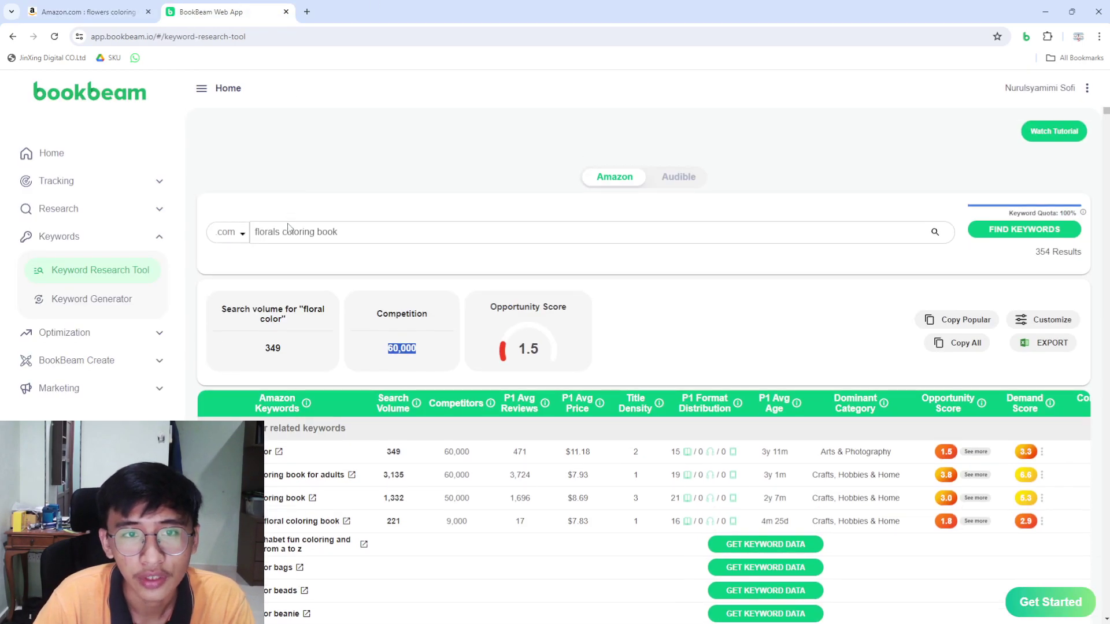
pyautogui.click(348, 234)
pyautogui.doubleClick(288, 234)
pyautogui.moveTo(116, 218)
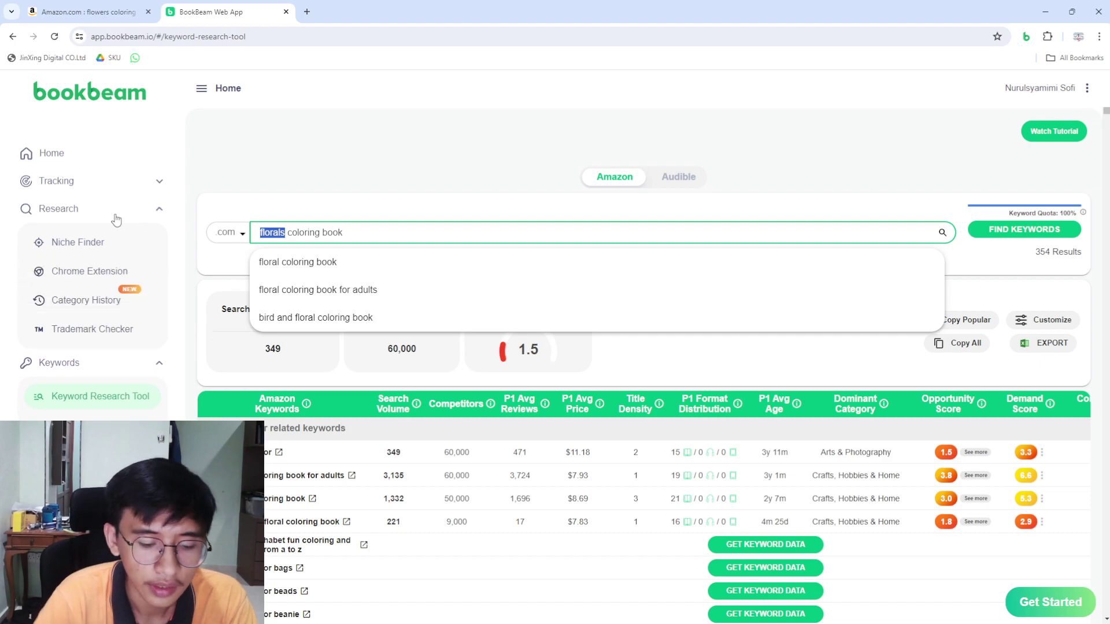
pyautogui.write('flo')
pyautogui.press('BackSpace')
pyautogui.press('BackSpace')
pyautogui.press('BackSpace')
pyautogui.write('101 fl')
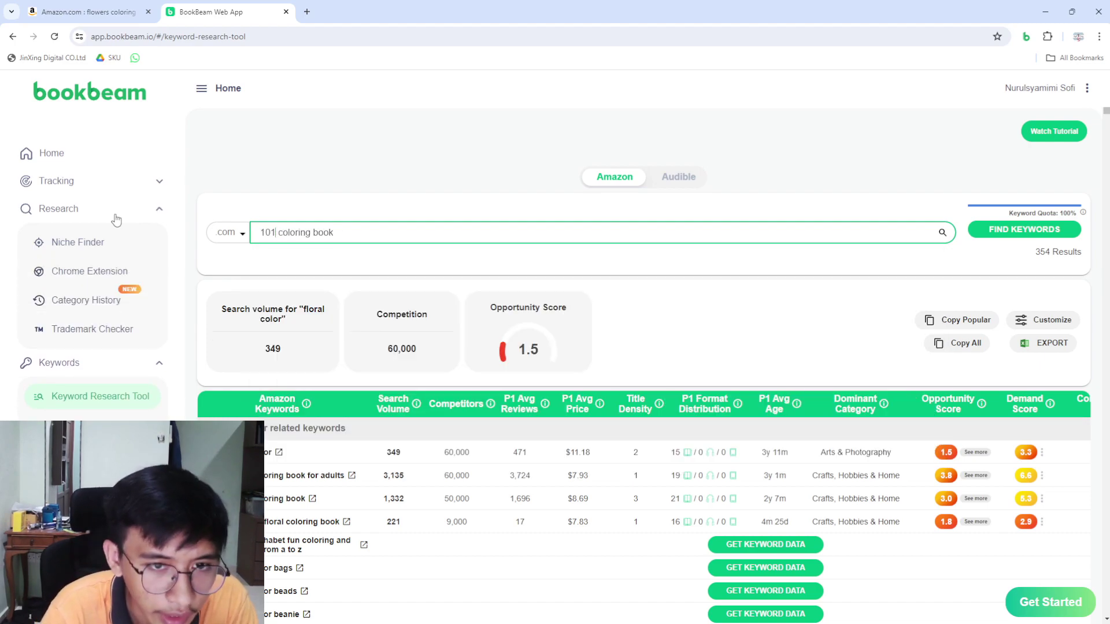
pyautogui.write('owers')
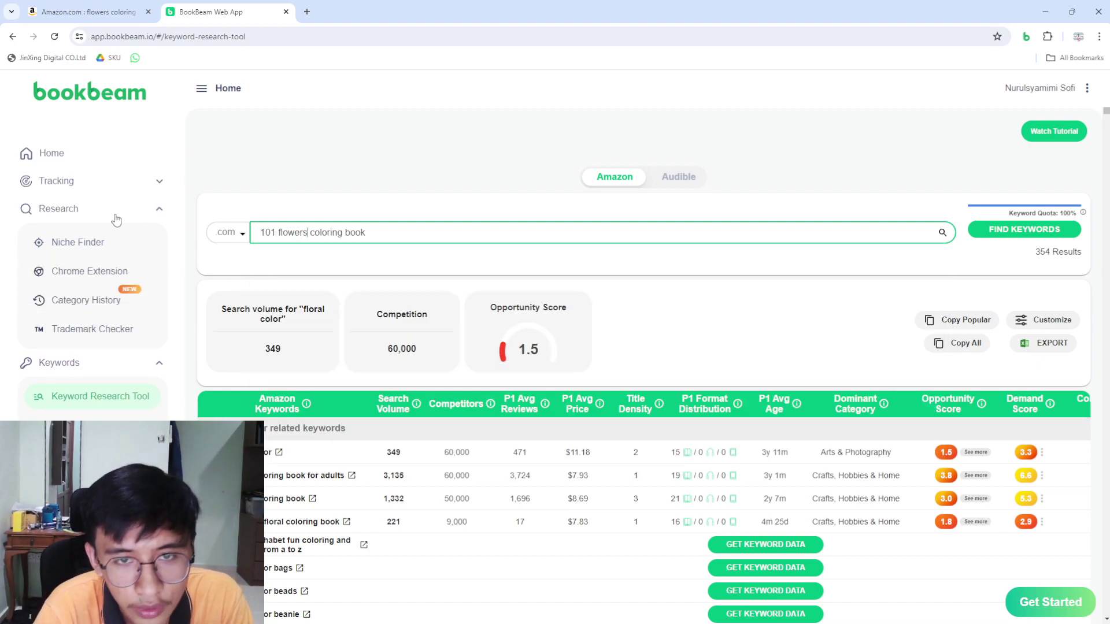
pyautogui.press('Return')
pyautogui.click(512, 379)
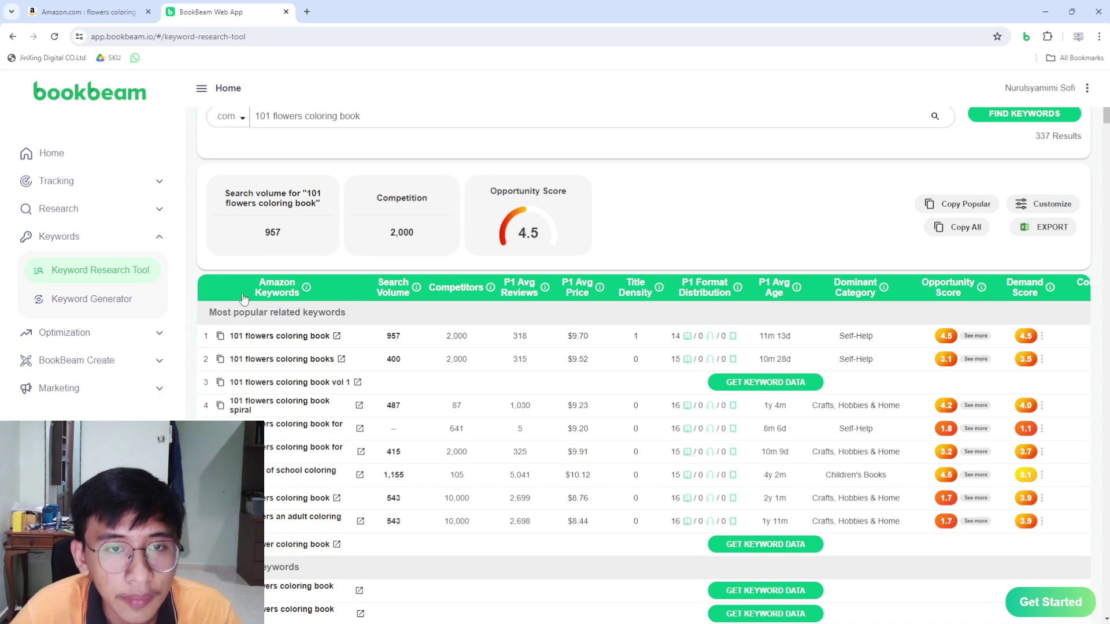
# Step: Examine the search volume and competition for "101 flowers coloring book" and its most popular related keywords
pyautogui.moveTo(283, 234); pyautogui.dragTo(266, 236)
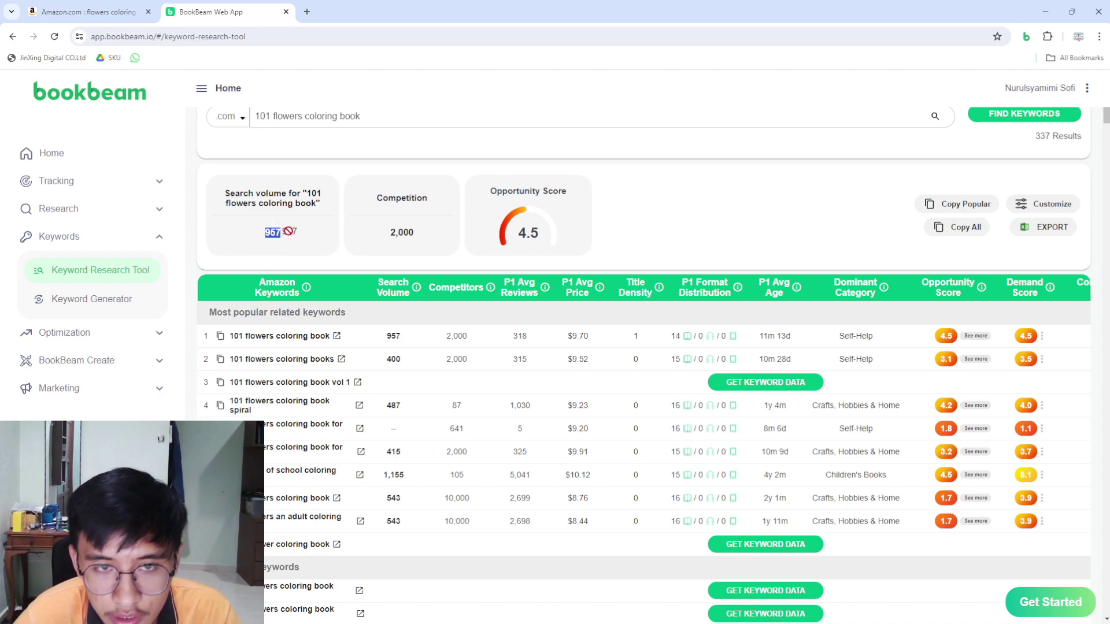
pyautogui.moveTo(389, 233); pyautogui.dragTo(426, 240)
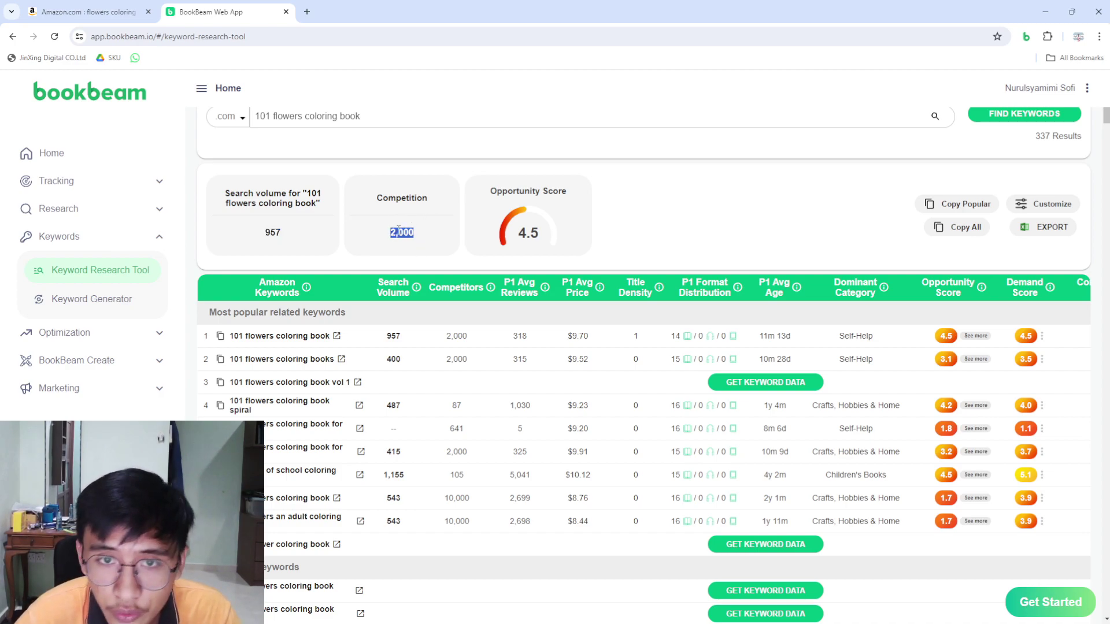
pyautogui.scroll(-3, 300, 300)
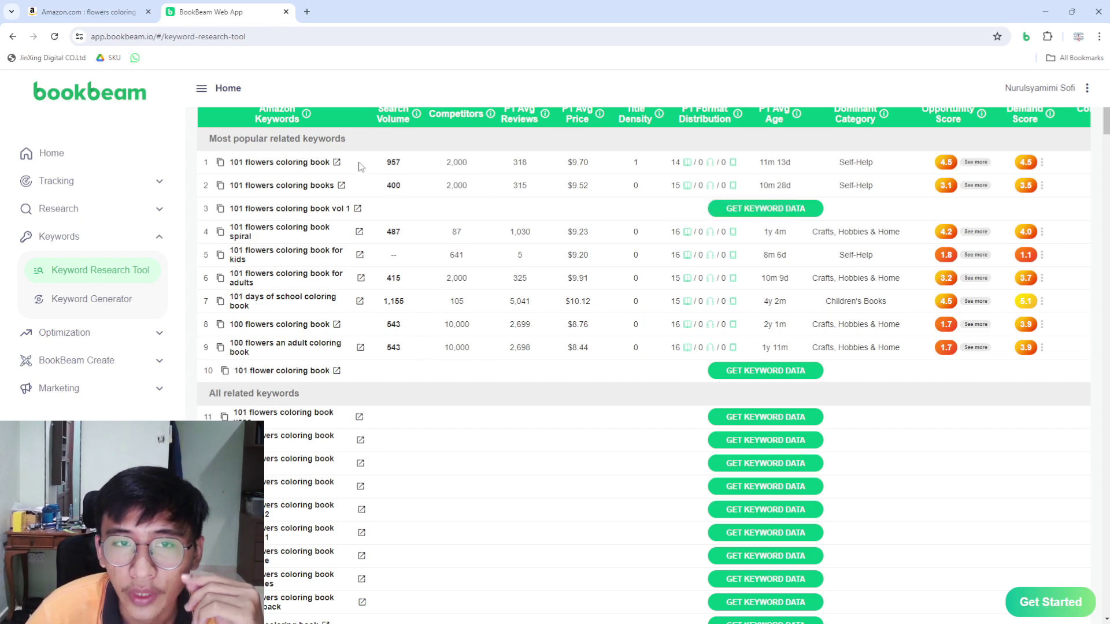
pyautogui.moveTo(232, 163); pyautogui.dragTo(315, 163)
pyautogui.scroll(1, 457, 232)
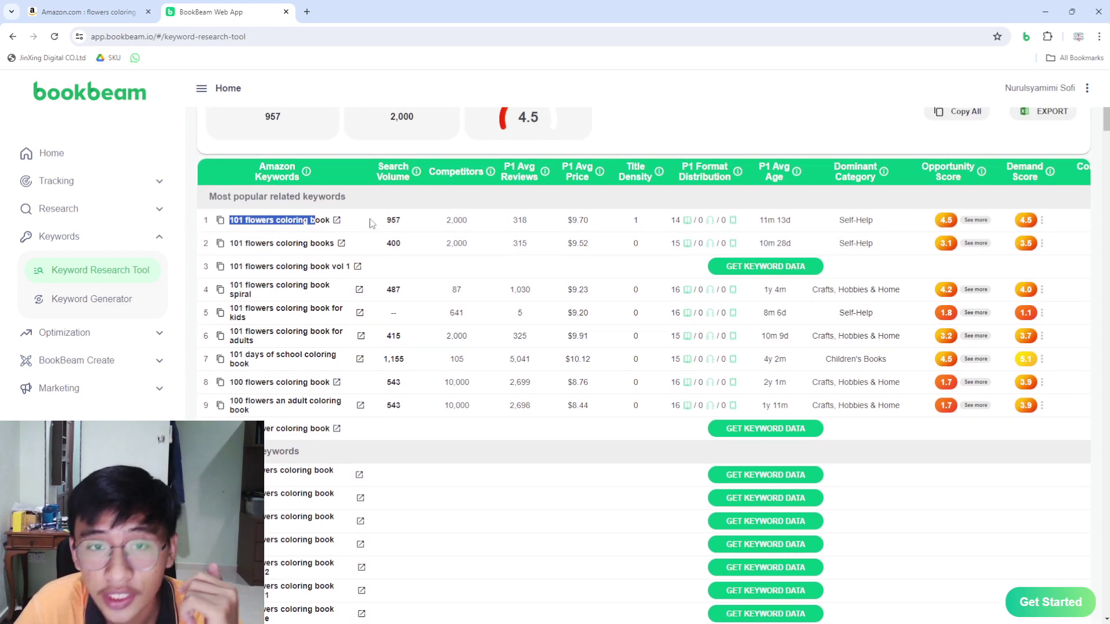
pyautogui.doubleClick(390, 220)
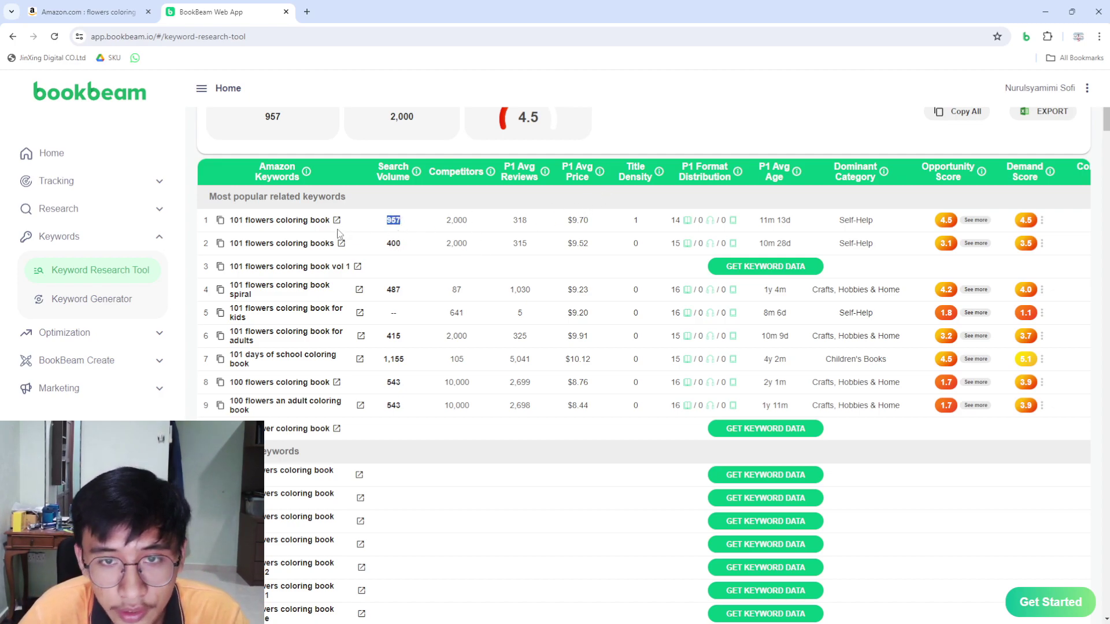
# Step: Copy "101 flowers coloring book" and paste it into the KDP keyword field below "bloom adult coloring book" in Firefox
pyautogui.click(219, 221)
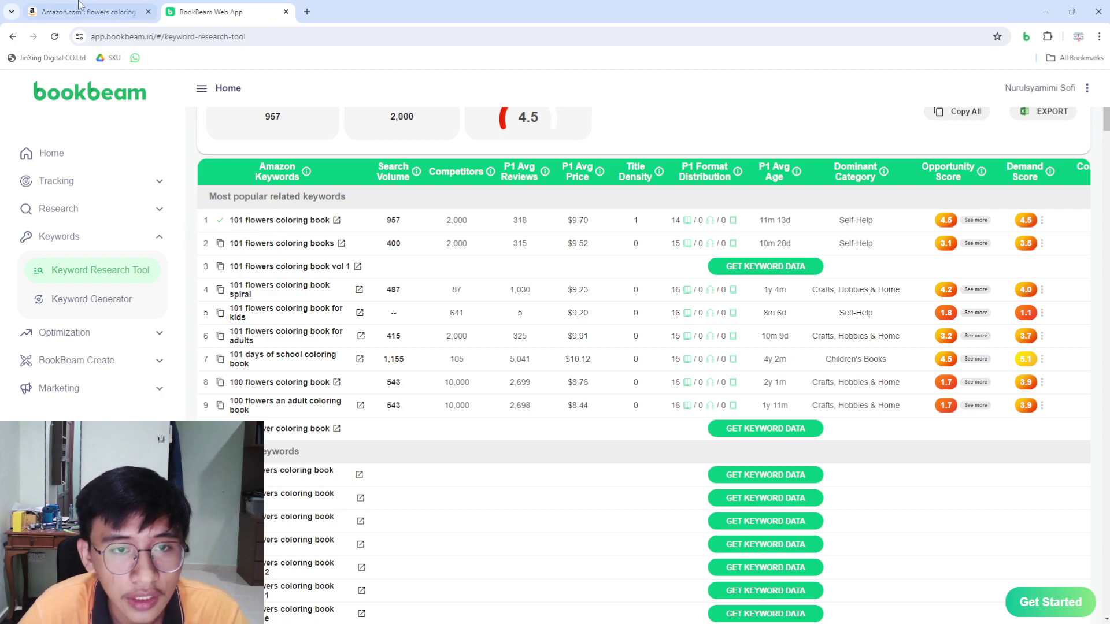
pyautogui.click(634, 614)
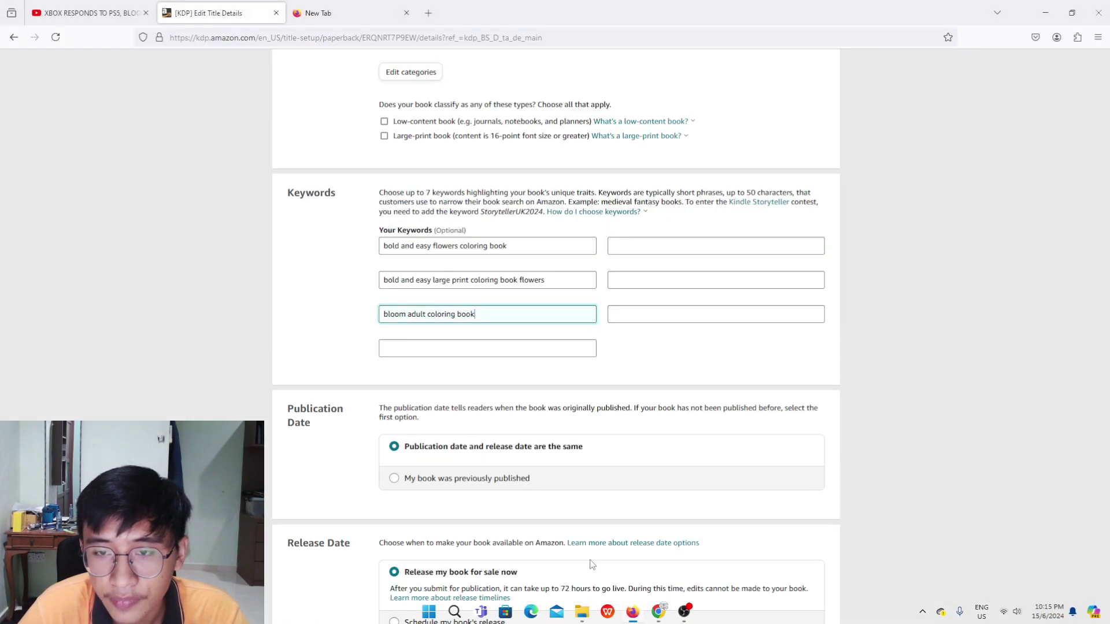
pyautogui.click(454, 353)
pyautogui.hotkey('ctrl', 'v')
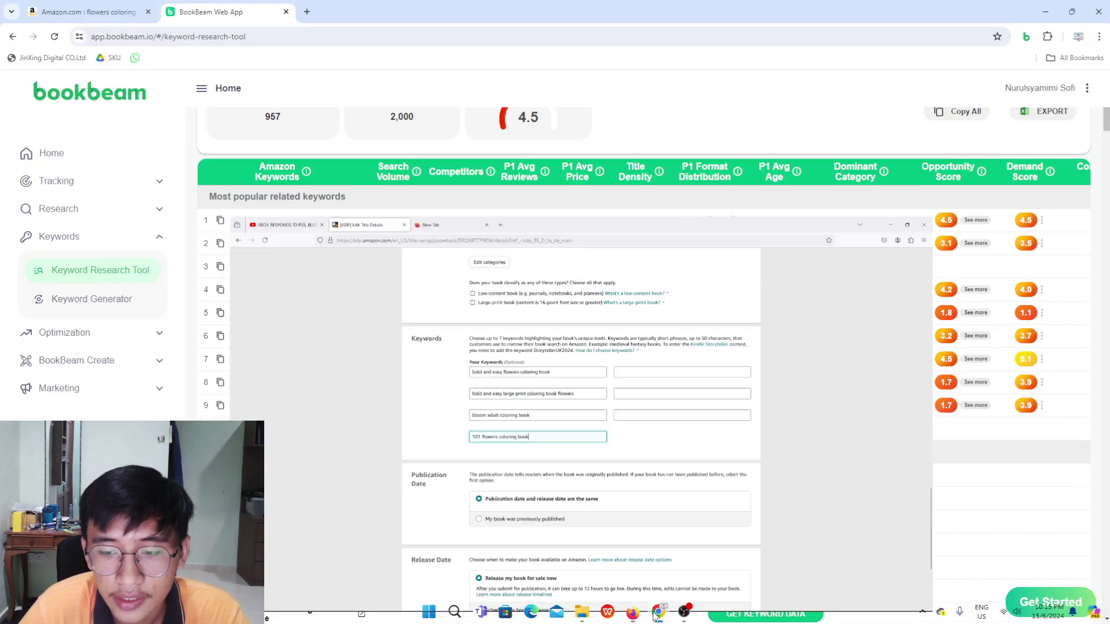
# Step: Copy "101 flowers coloring book spiral" from BookBeam into the empty KDP keyword field beside "bold and easy flowers coloring book"
pyautogui.click(658, 614)
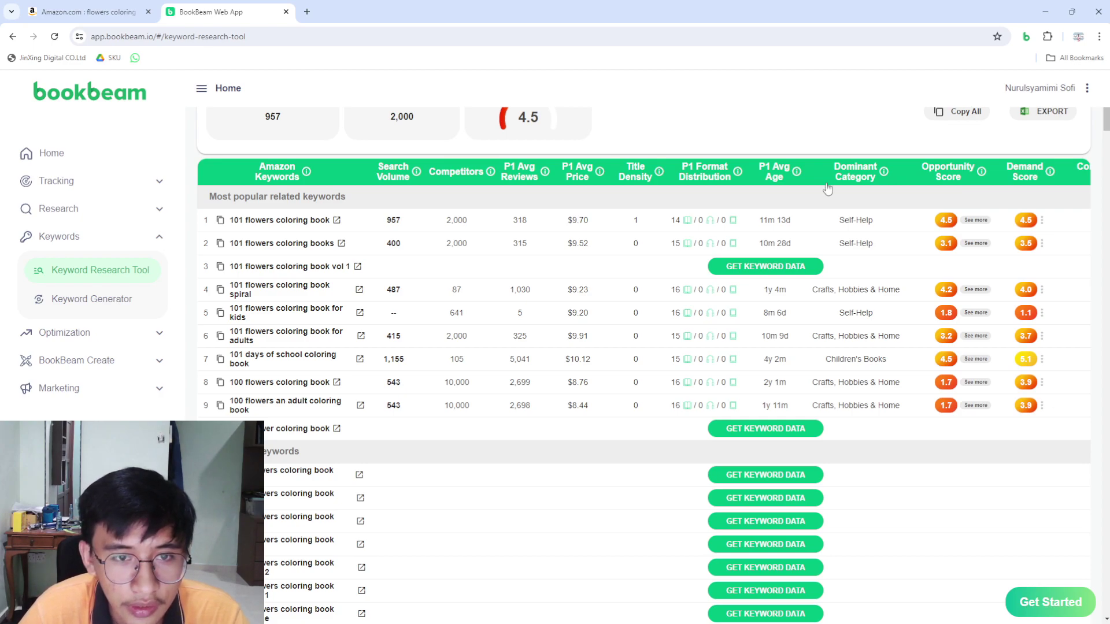
pyautogui.tripleClick(250, 296)
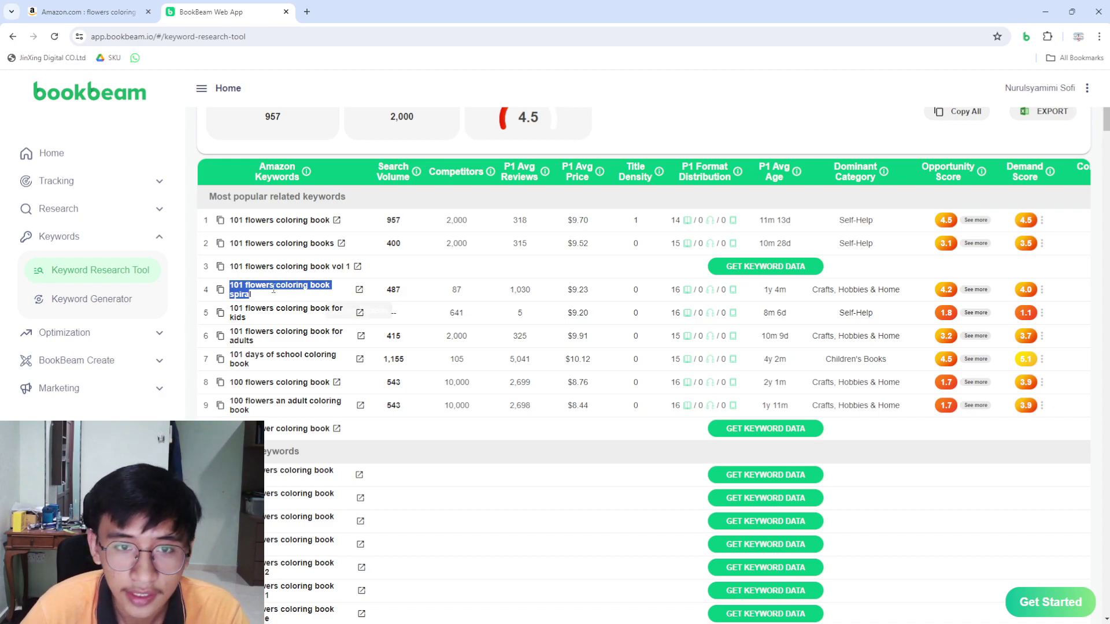
pyautogui.click(220, 289)
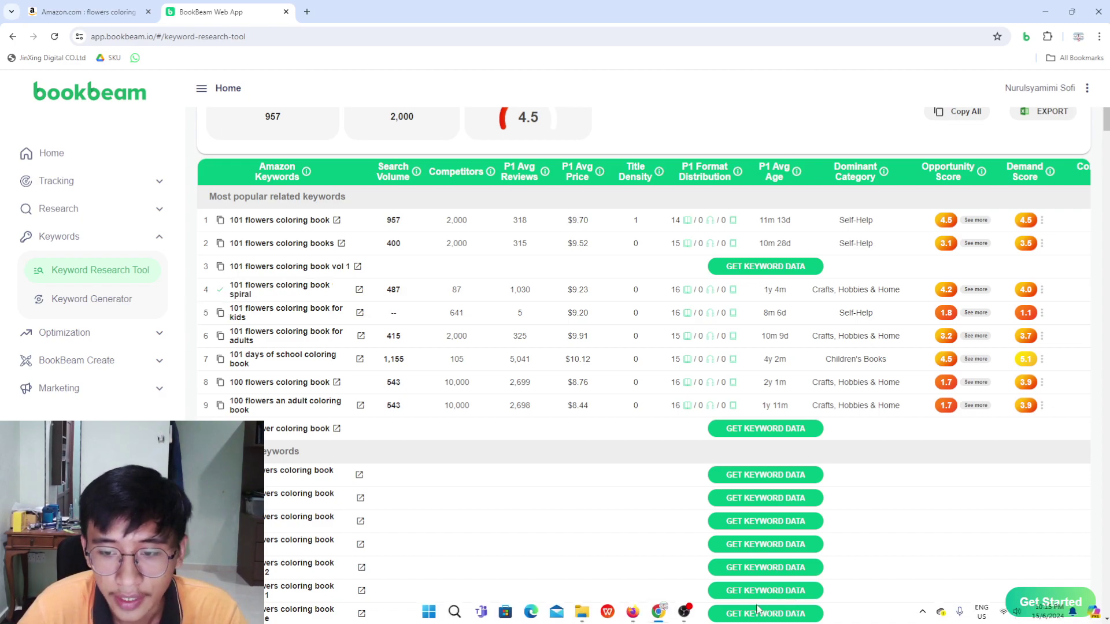
pyautogui.click(634, 611)
pyautogui.click(650, 253)
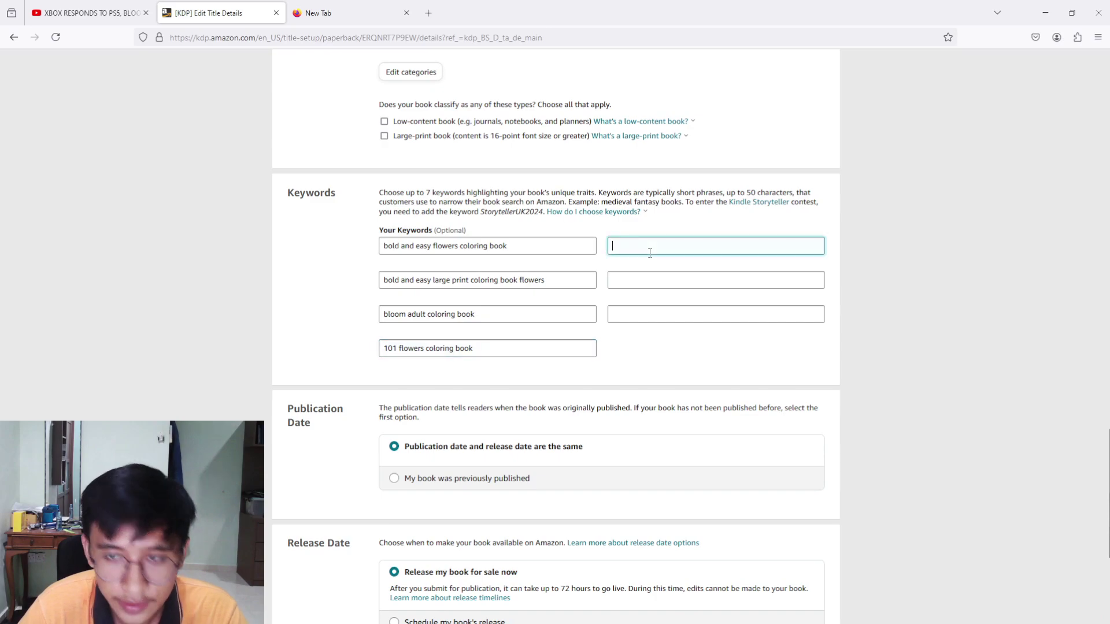
pyautogui.hotkey('ctrl', 'v')
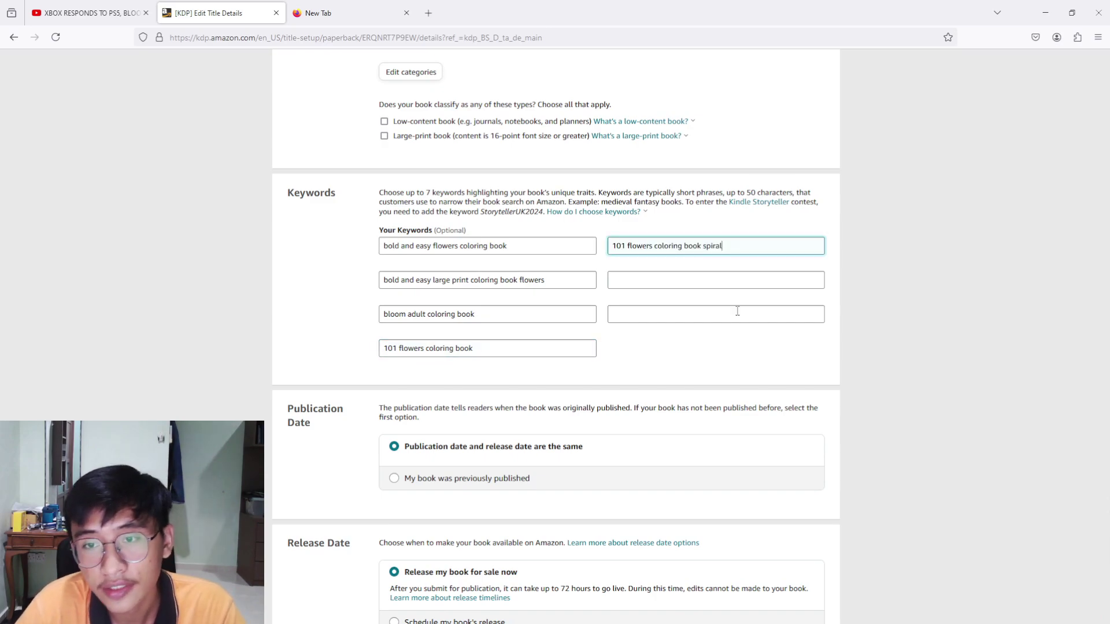